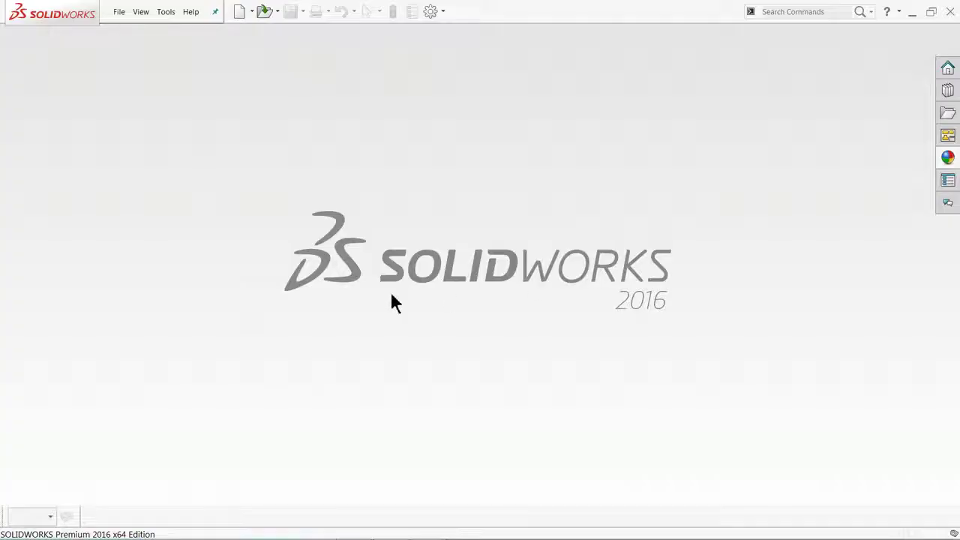
Create a new part document and apply the Plain White scene to its background
click(118, 12)
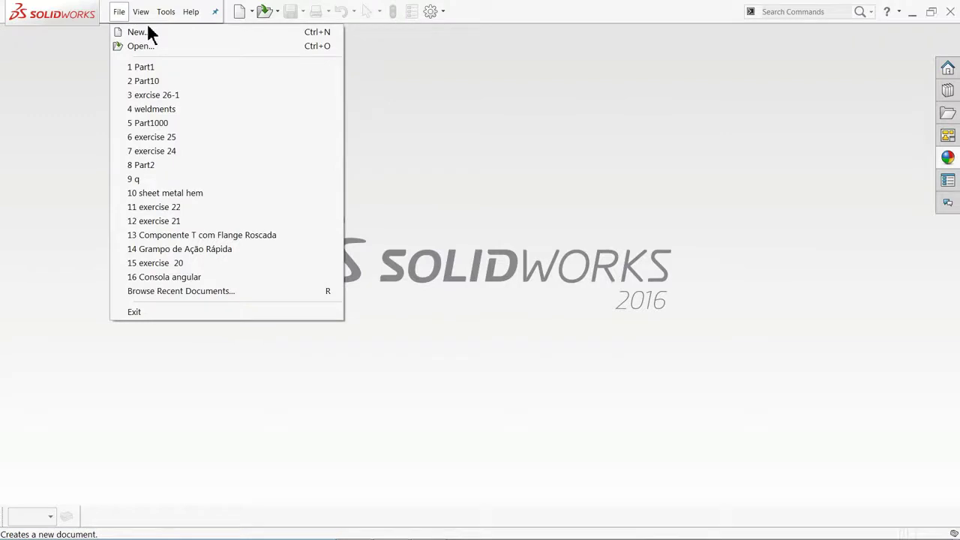
click(138, 32)
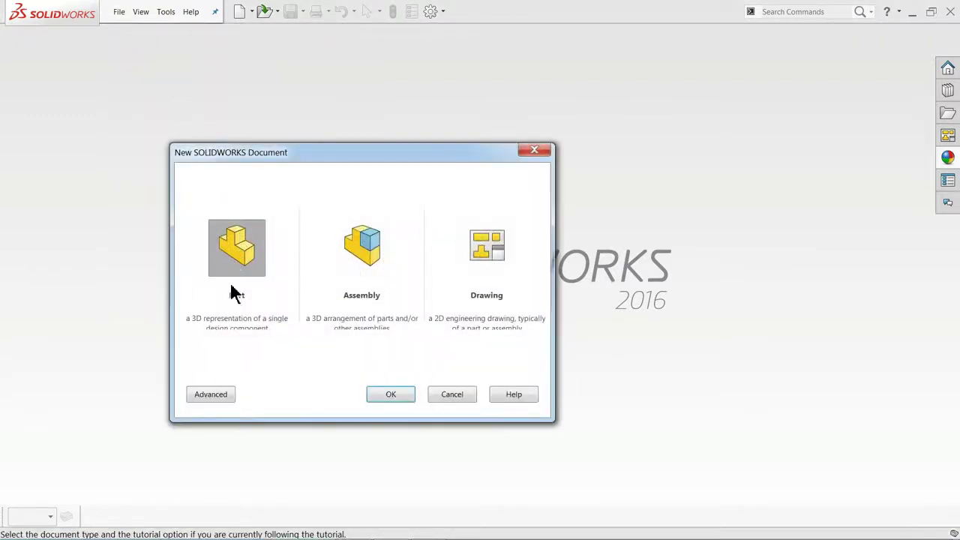
click(391, 394)
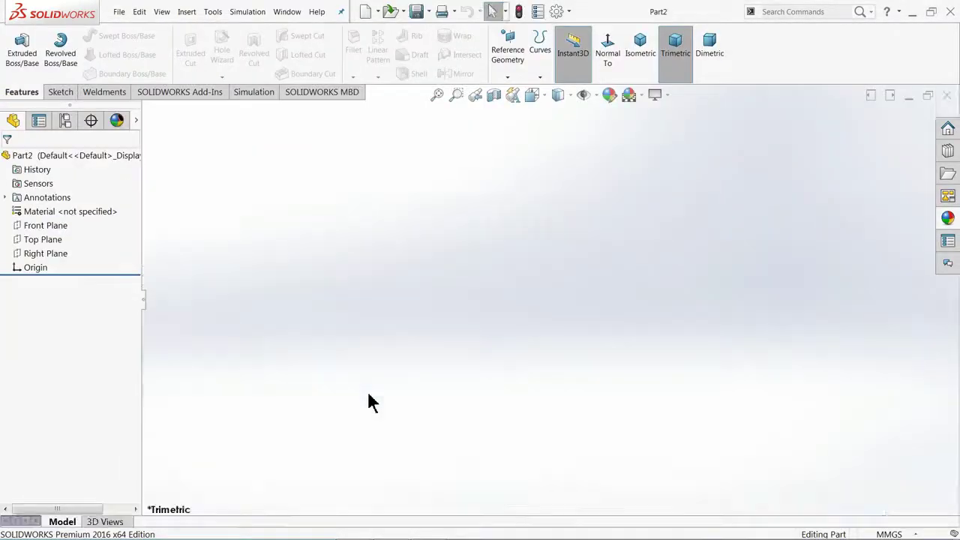
click(641, 95)
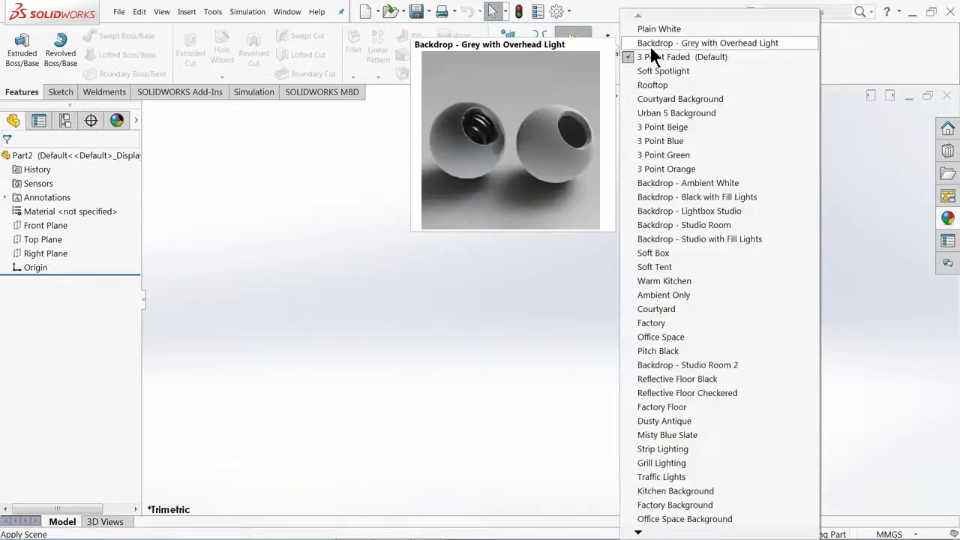
click(646, 27)
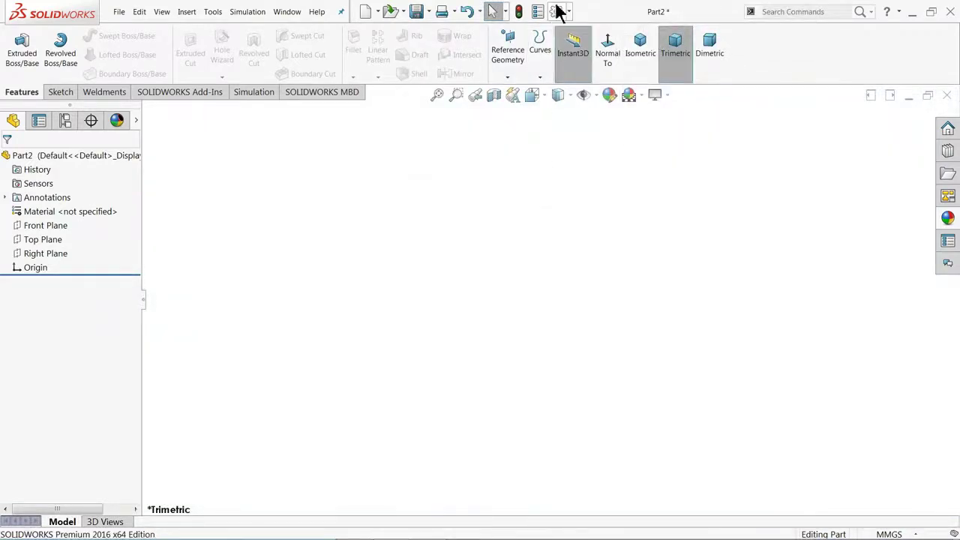
Set the document's image quality to the highest resolution for both shaded and wireframe display
click(156, 92)
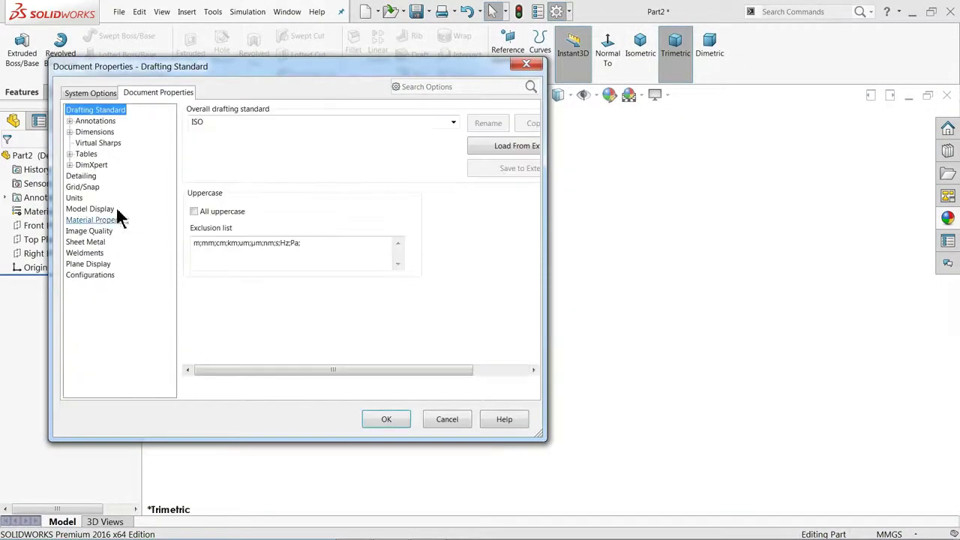
click(91, 234)
drag(302, 132, 439, 134)
drag(311, 287, 440, 288)
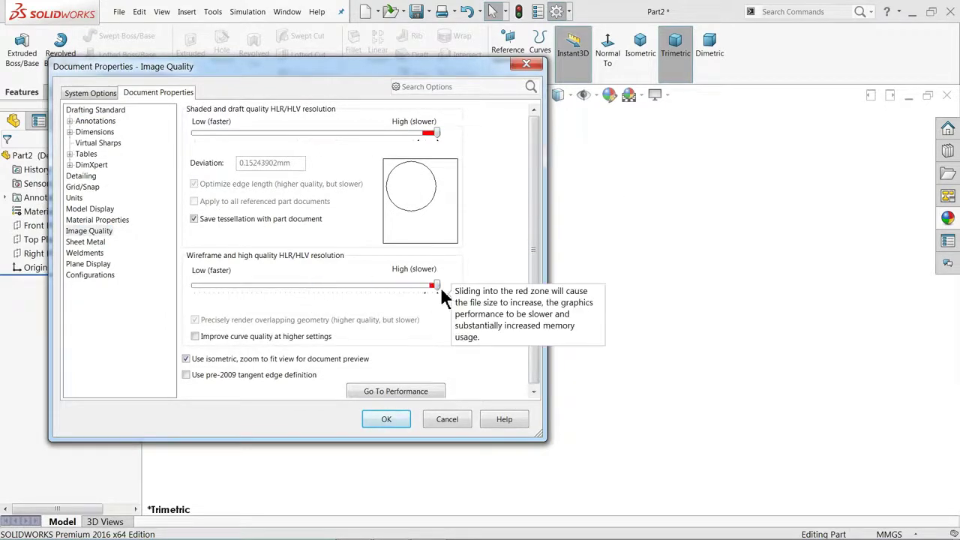
click(387, 420)
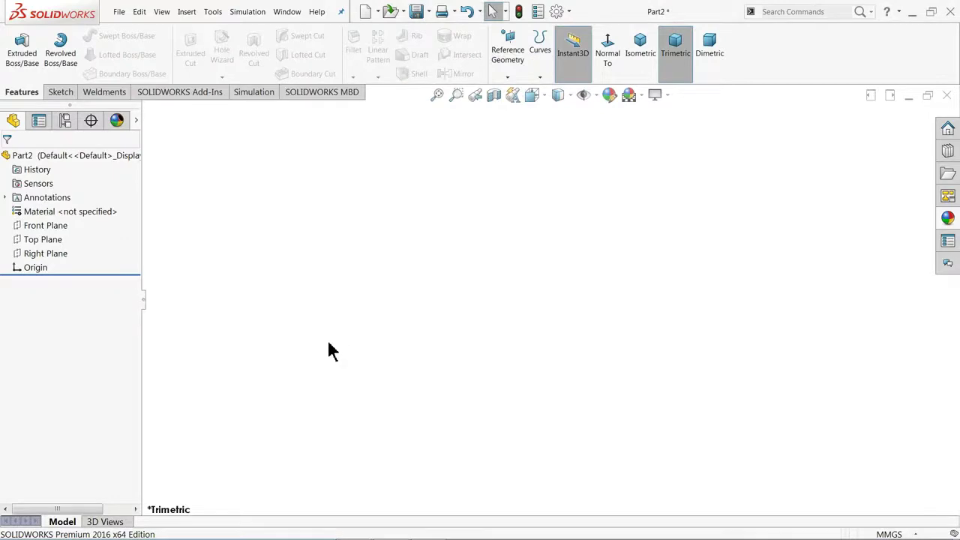
Consult the bracket drawing and sketch the profile's inner channel and foot undersides on the Front Plane, with the right foot about 53 mm long
click(913, 11)
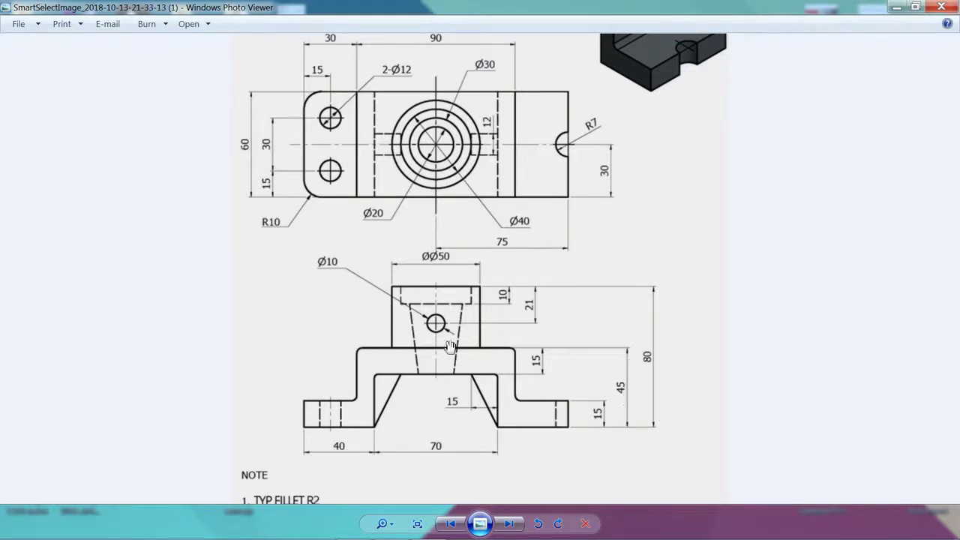
drag(453, 155, 452, 159)
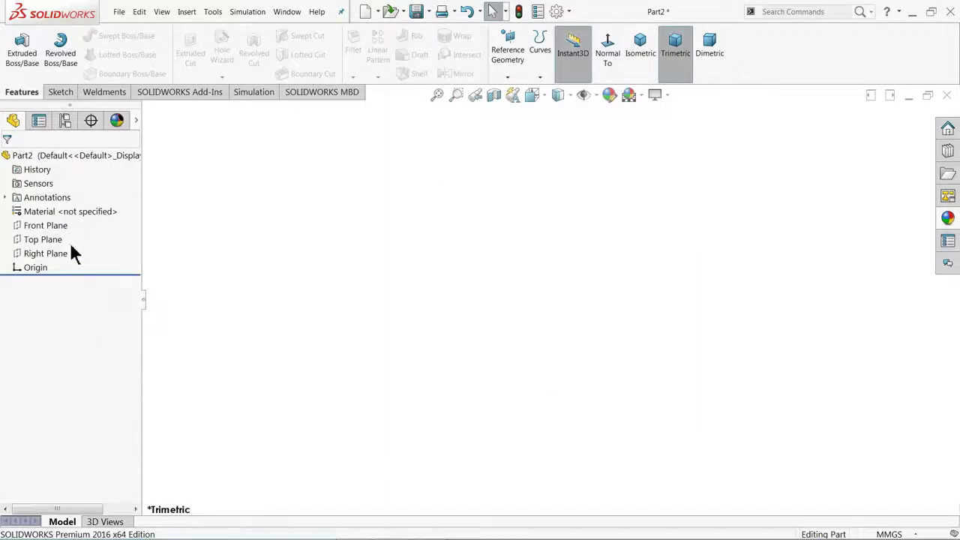
click(64, 228)
click(71, 216)
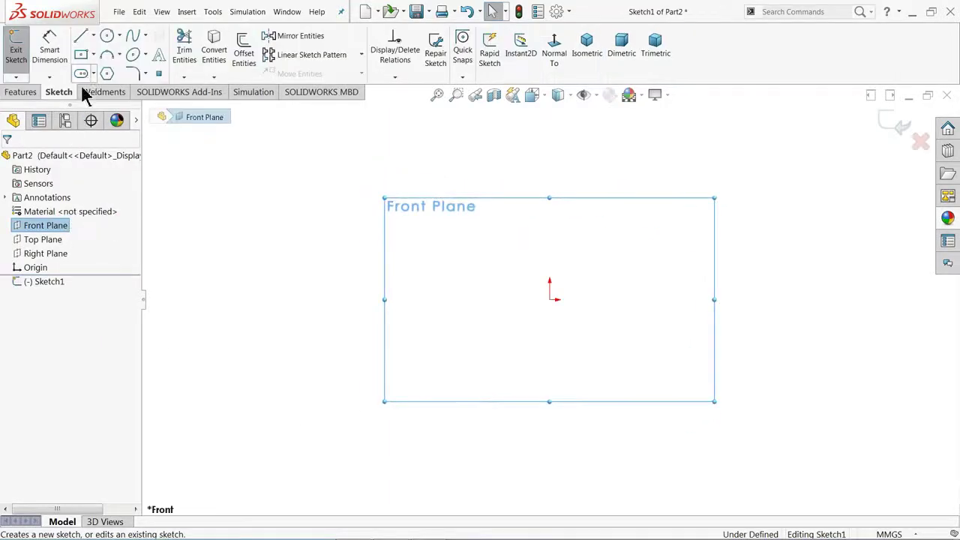
click(81, 36)
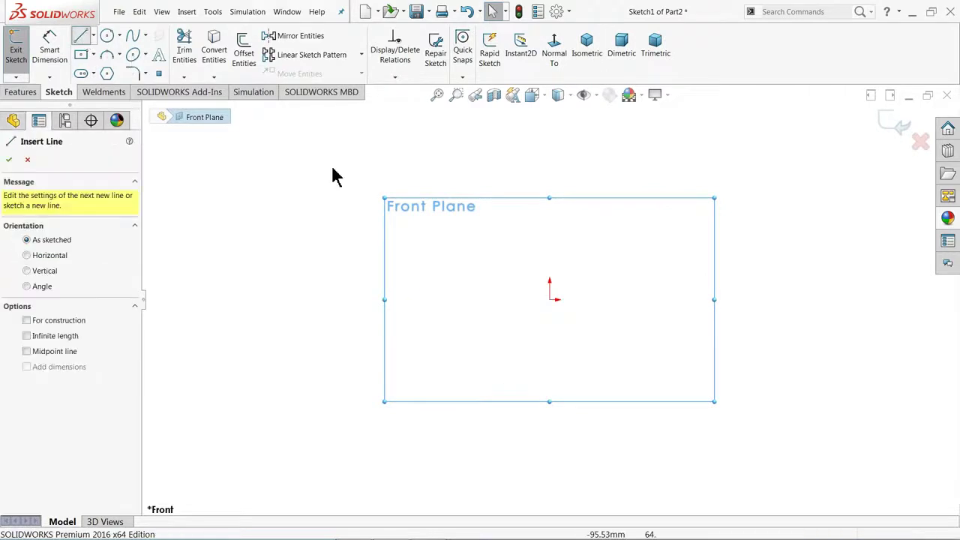
click(757, 294)
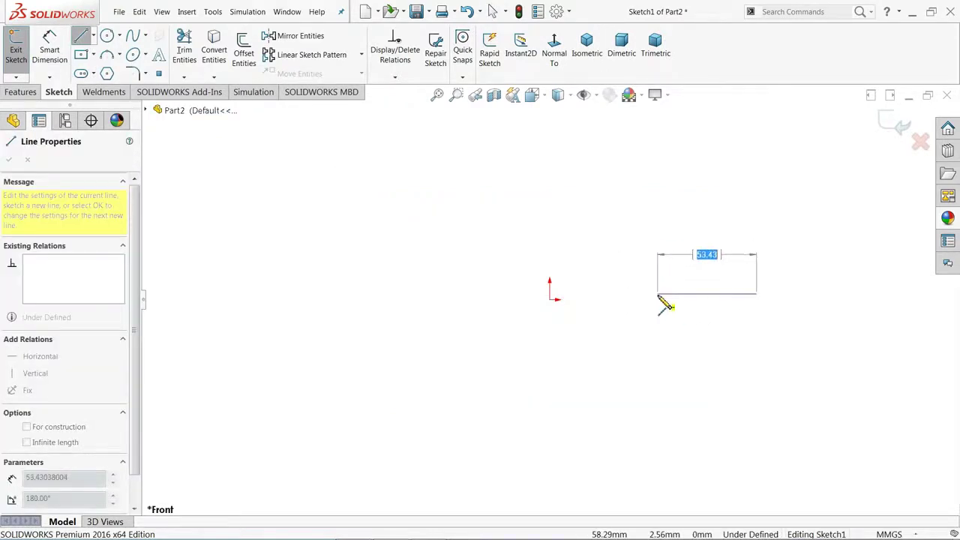
click(658, 294)
click(658, 179)
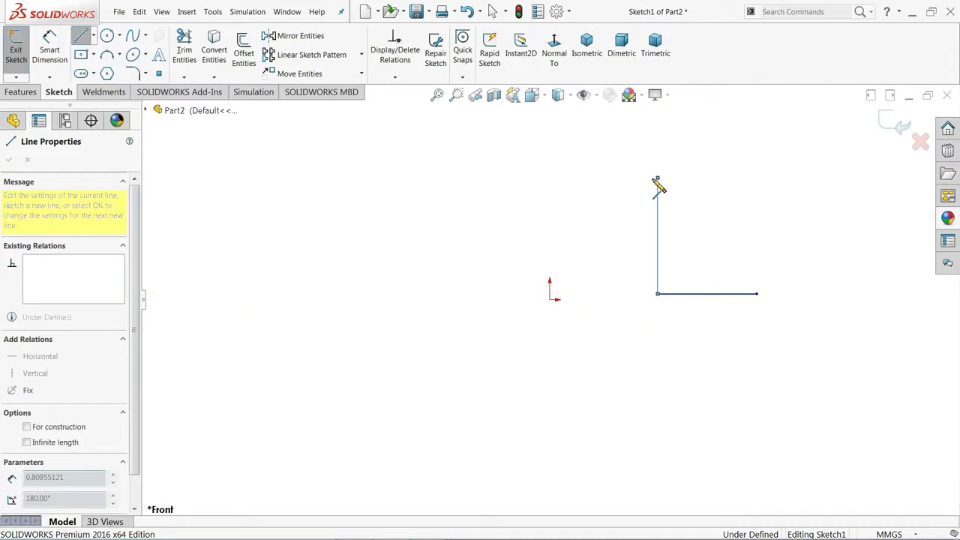
click(446, 179)
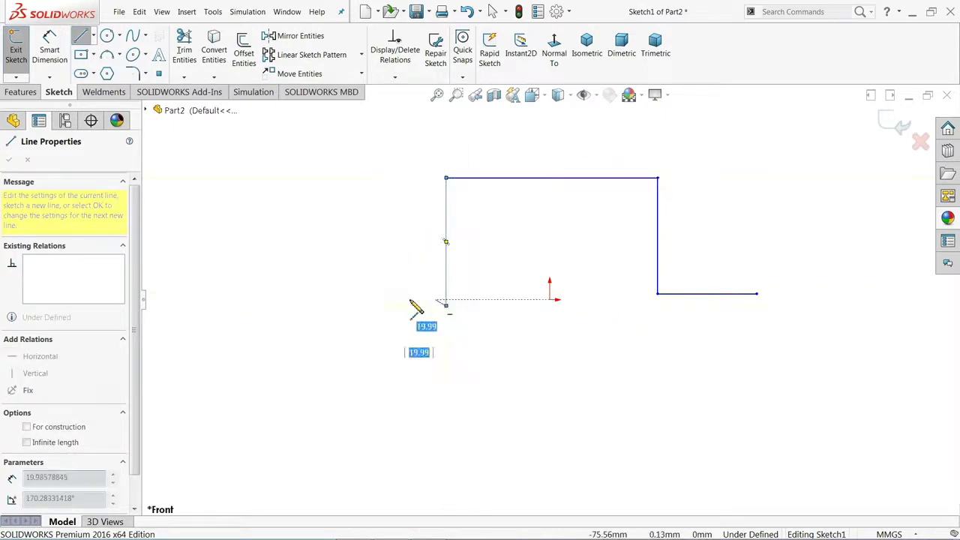
click(354, 305)
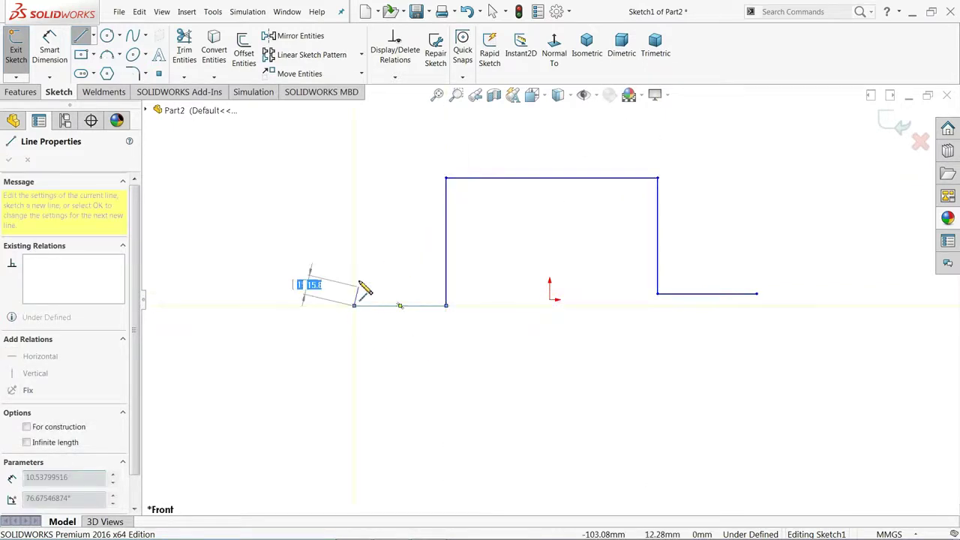
Draw the left foot's end and top, the outer left wall and top edge, and an outer right wall ending above the right foot
click(354, 266)
click(414, 266)
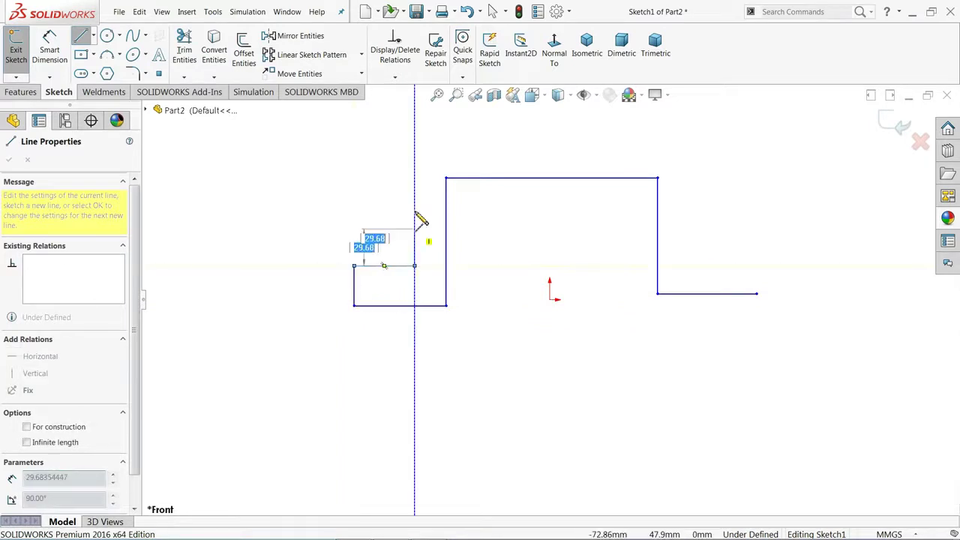
click(414, 146)
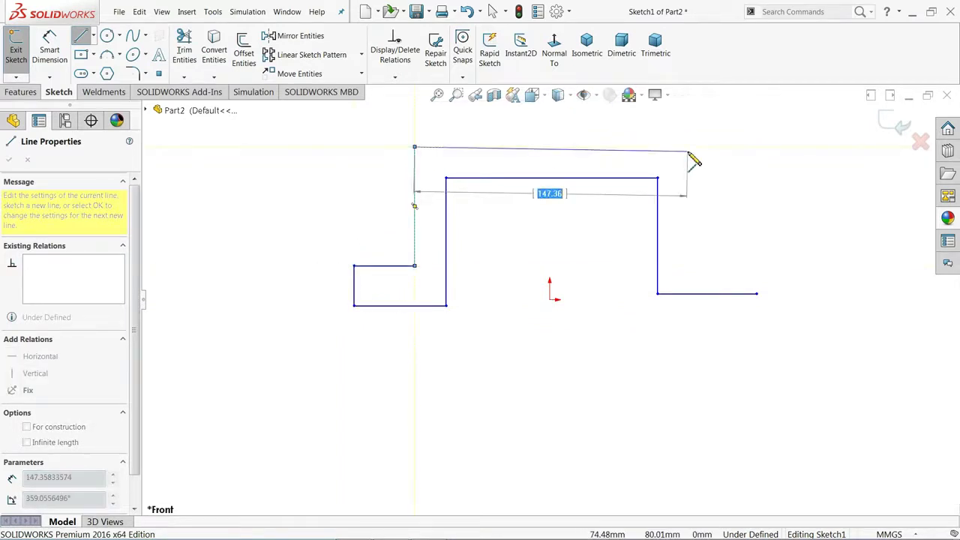
click(687, 150)
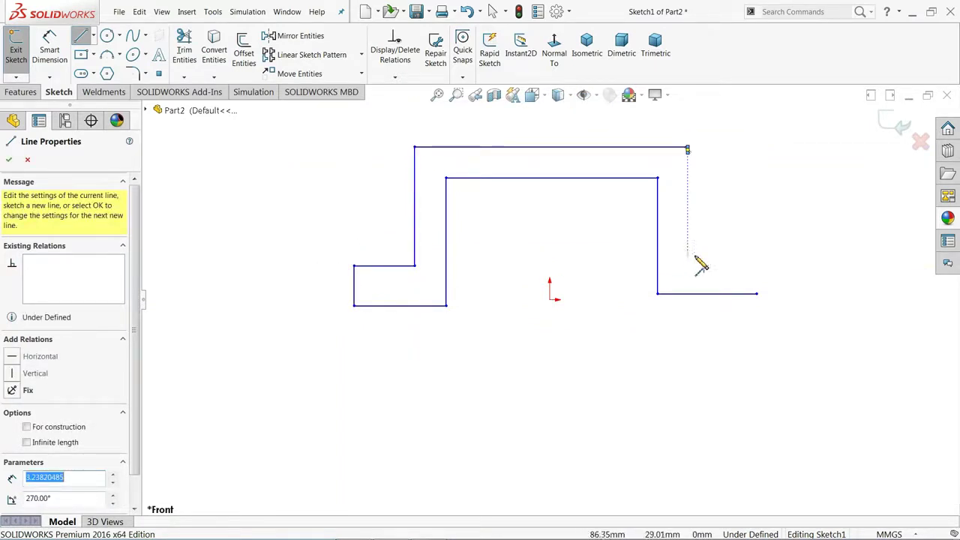
scroll(689, 150, down, 2)
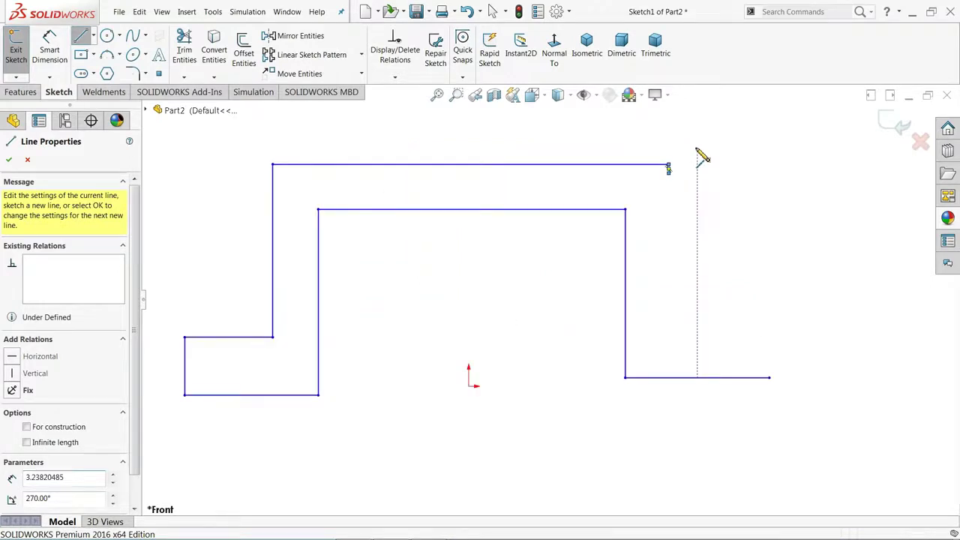
right_click(698, 167)
click(731, 156)
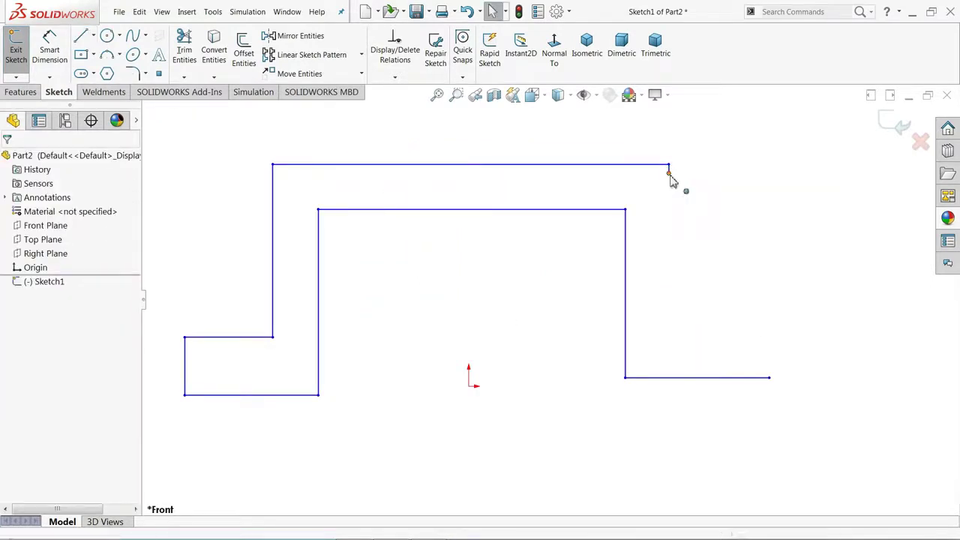
drag(669, 172, 673, 326)
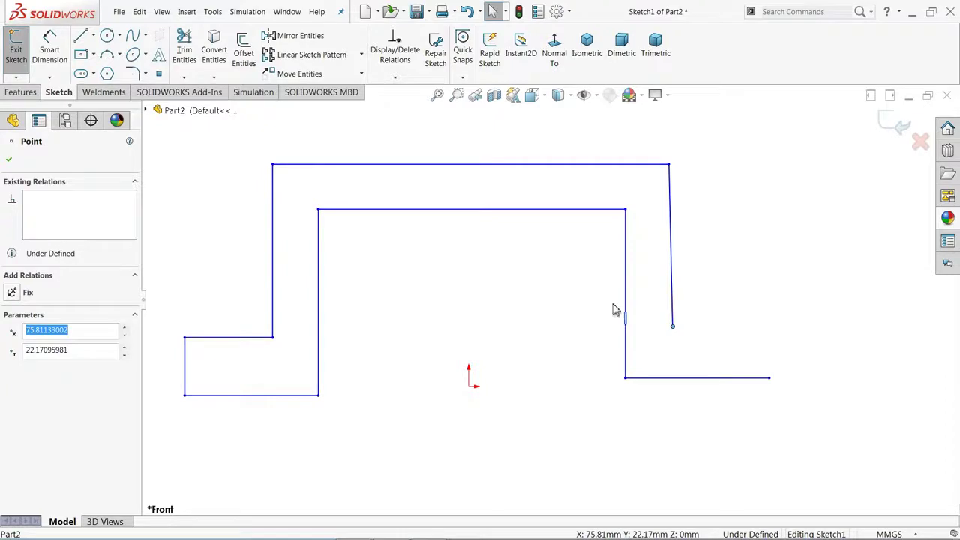
Close the profile at the right foot with a horizontal top line and a vertical end line about 19 mm high
click(81, 38)
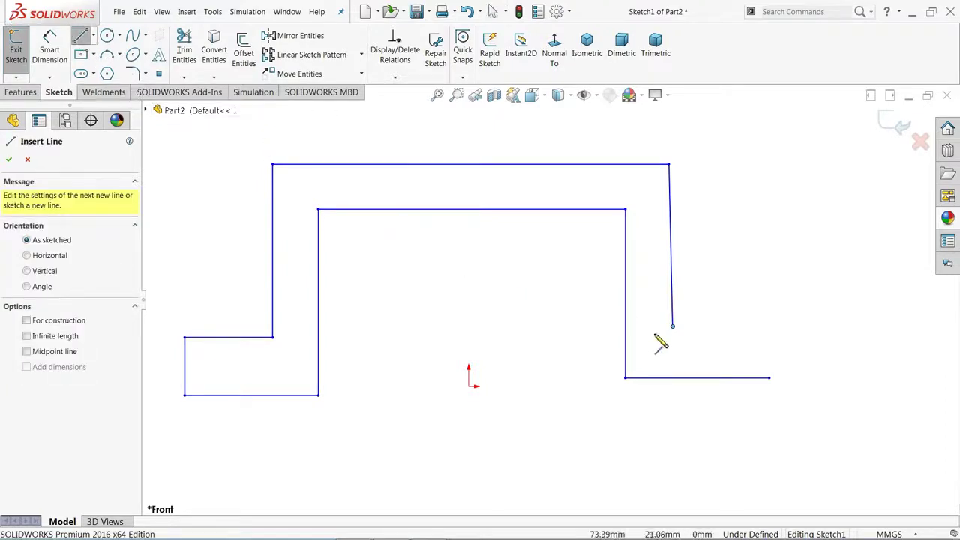
click(672, 327)
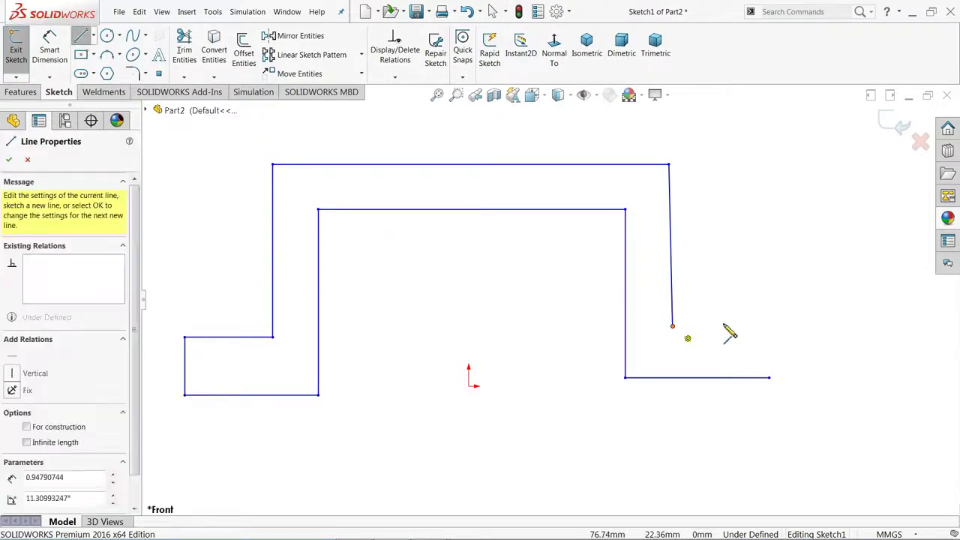
click(770, 326)
click(769, 378)
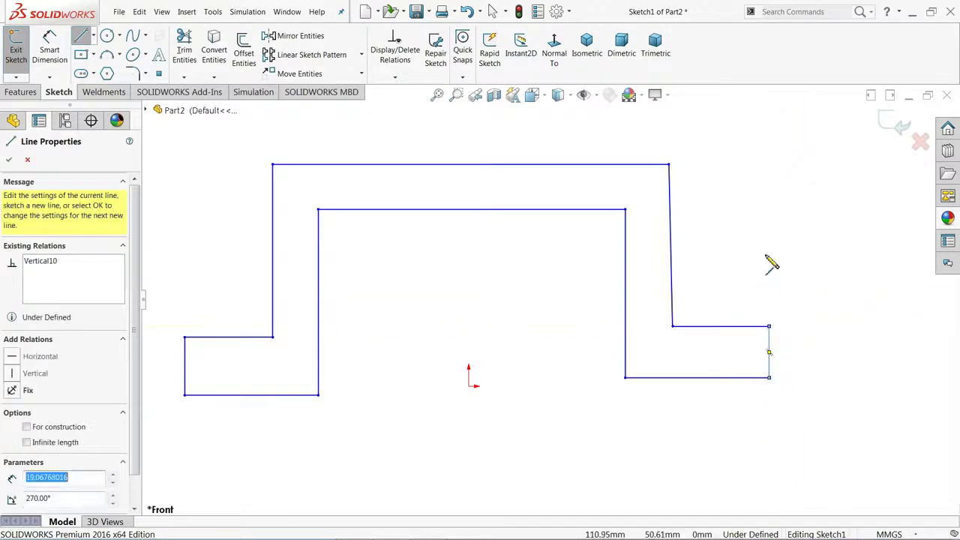
right_click(774, 256)
click(780, 257)
key(z)
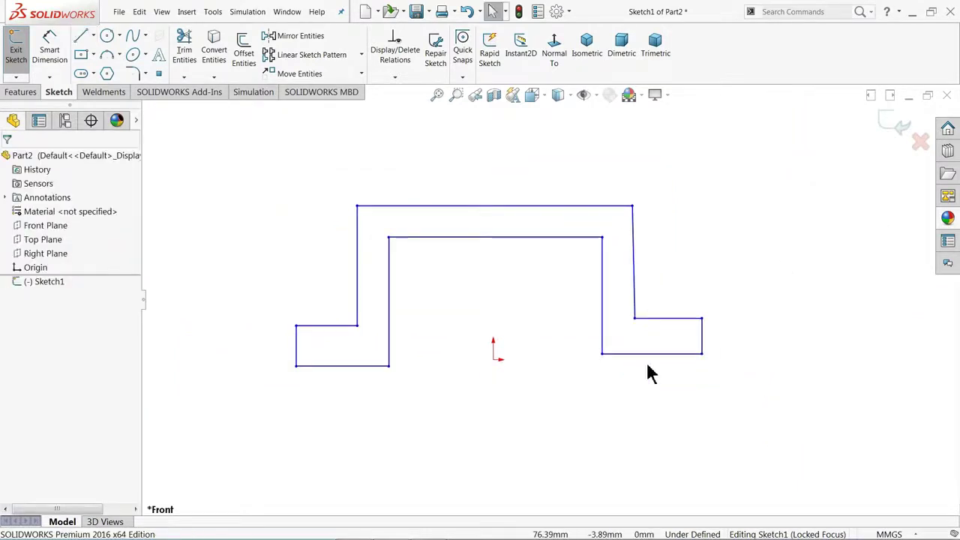
Add a Horizontal relation between the origin and the inner bottom corners of both feet
scroll(566, 369, down, 2)
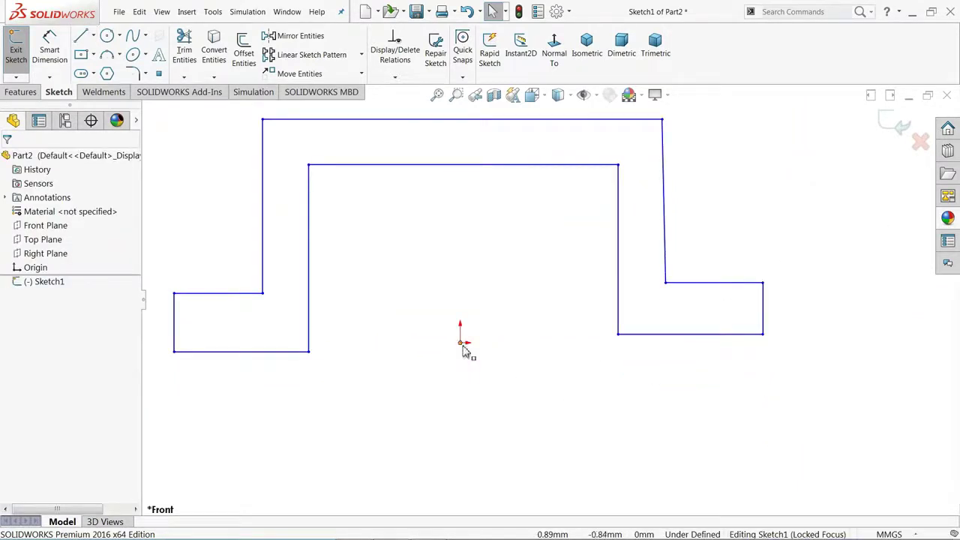
click(463, 347)
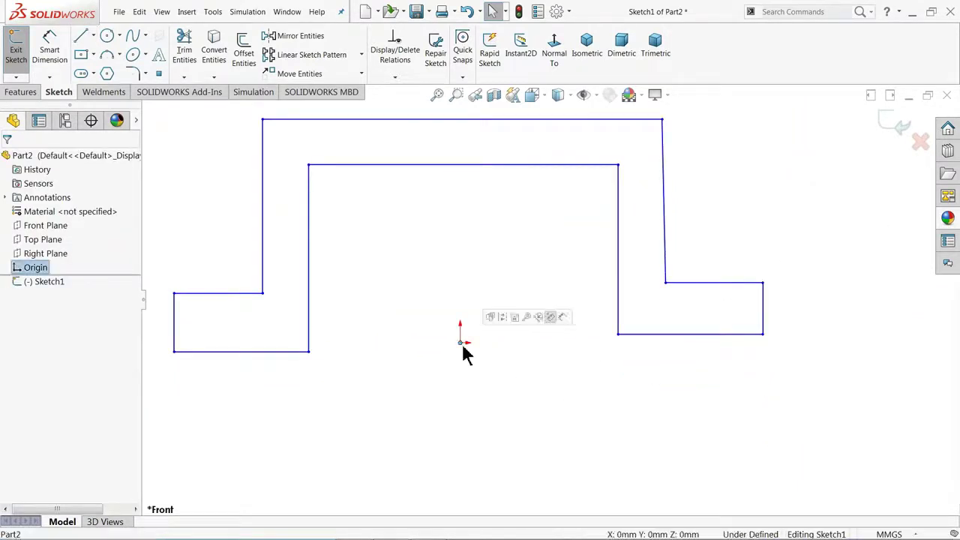
ctrl+click(619, 334)
ctrl+click(310, 352)
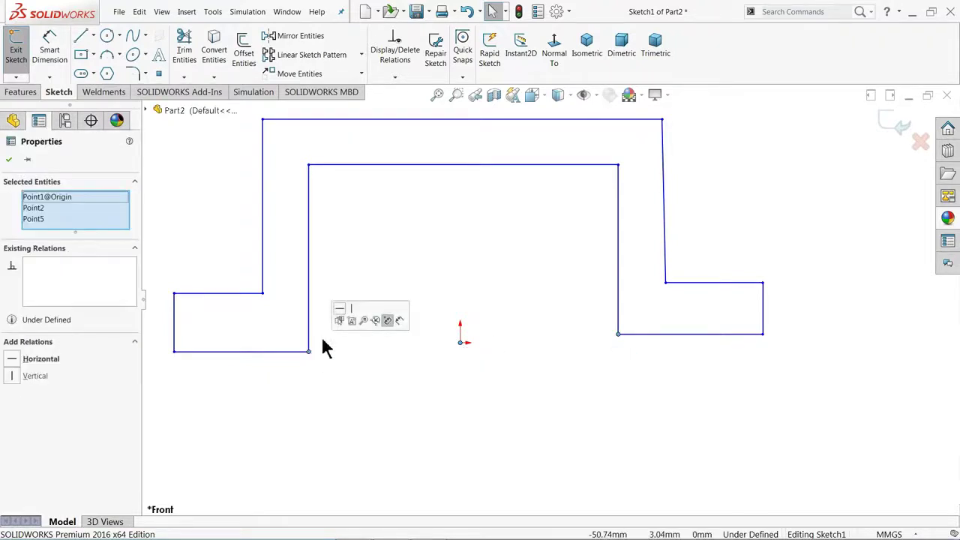
click(338, 314)
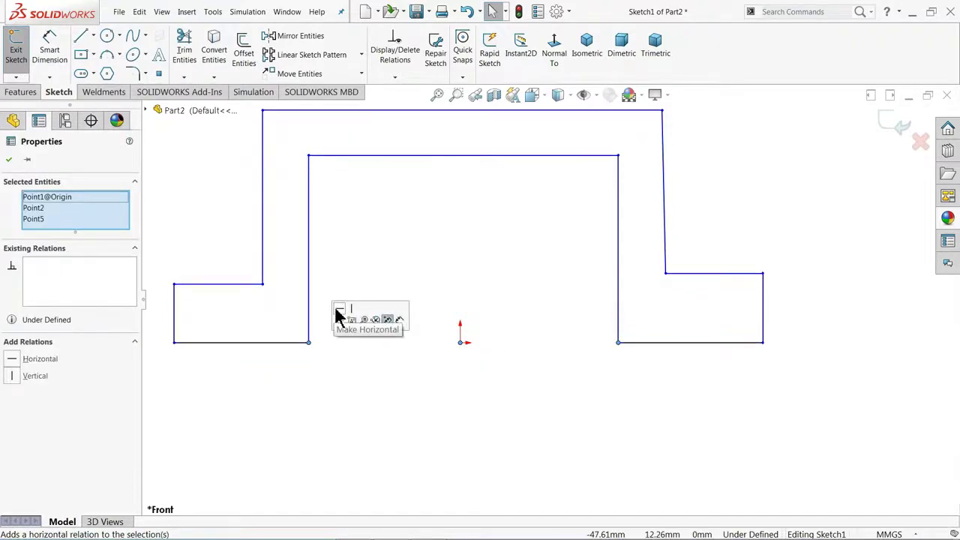
click(242, 286)
ctrl+click(694, 274)
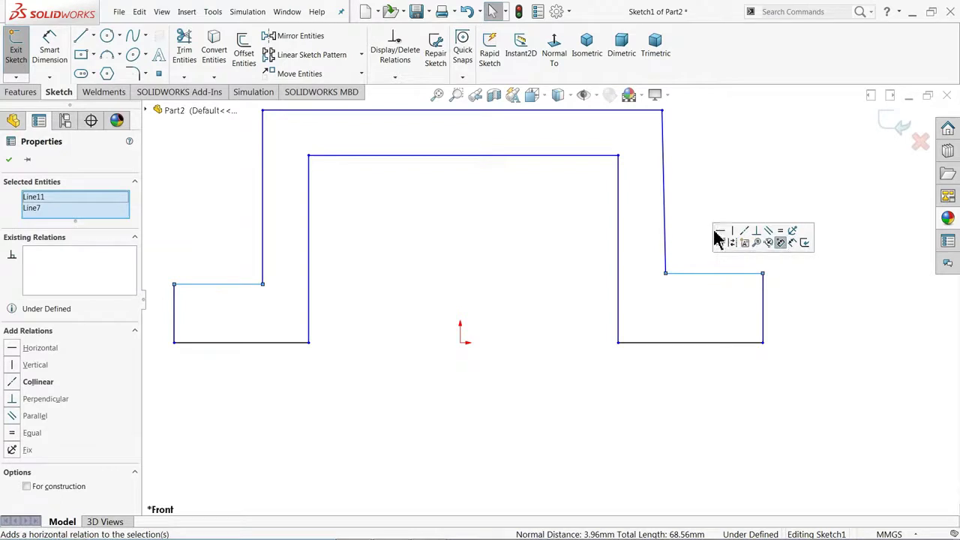
click(619, 256)
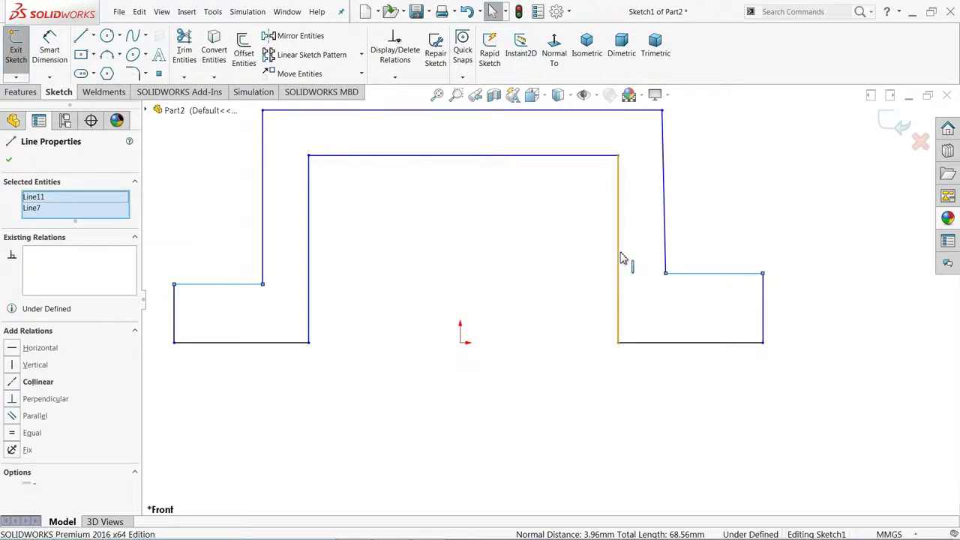
click(308, 268)
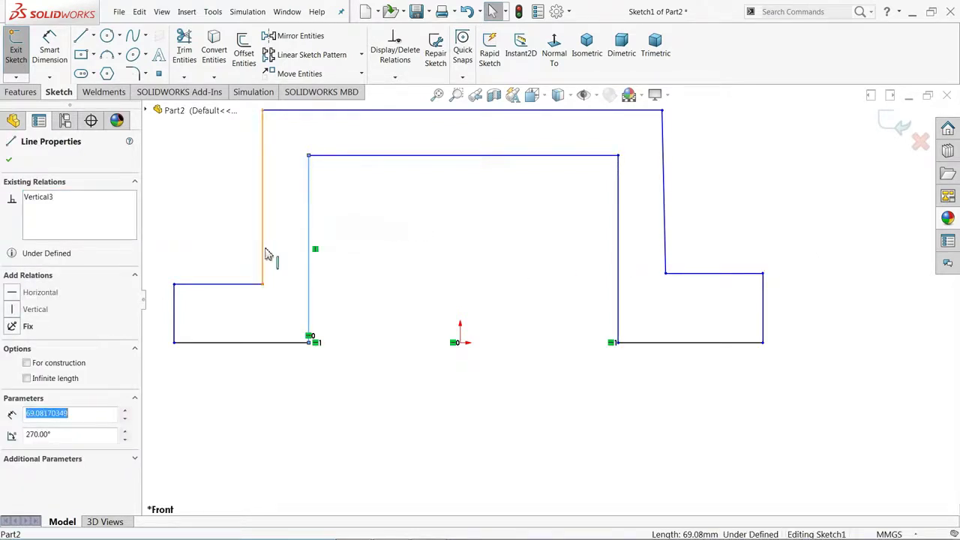
click(264, 253)
Add a Vertical relation to the slanted outer right wall line of the profile
click(664, 216)
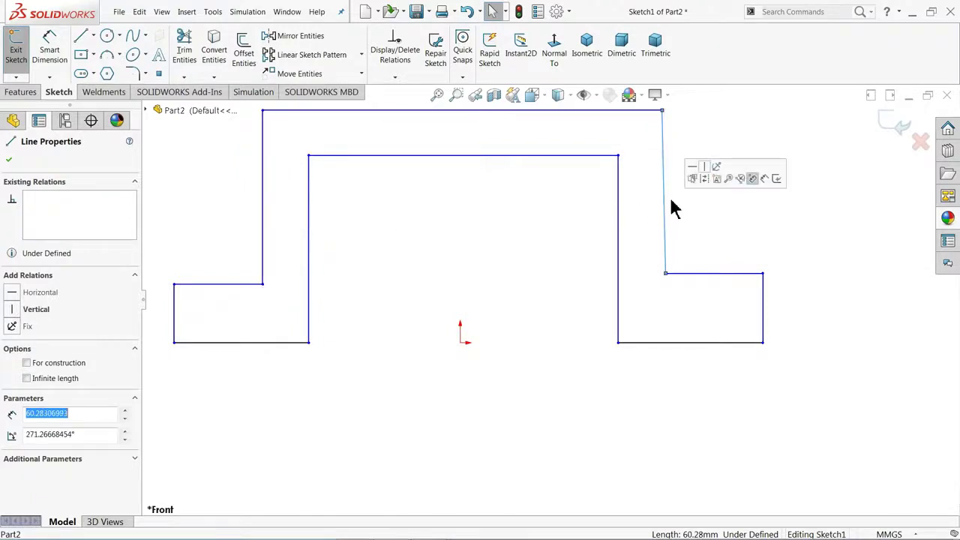
click(706, 172)
click(700, 242)
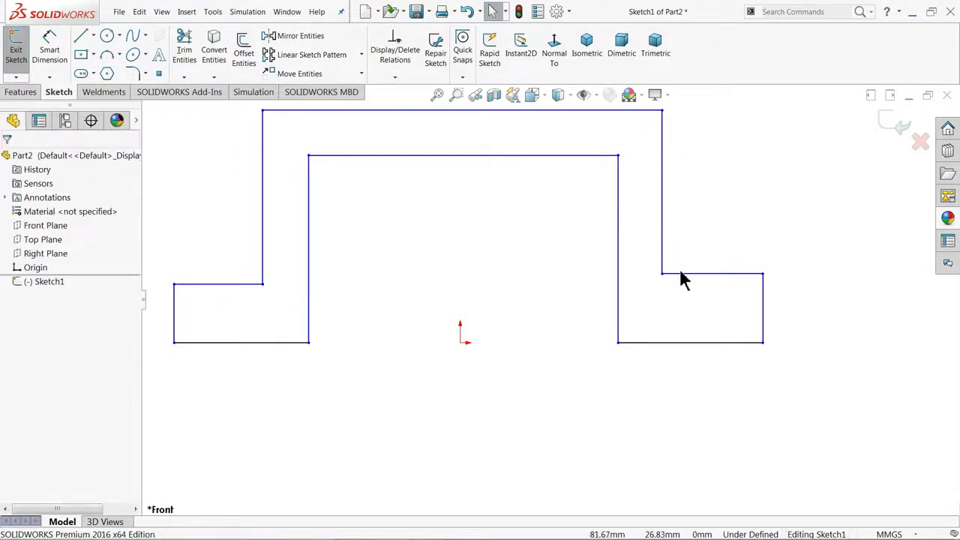
Add an Equal relation between the bottom lines of the left and right feet
click(684, 343)
ctrl+click(258, 343)
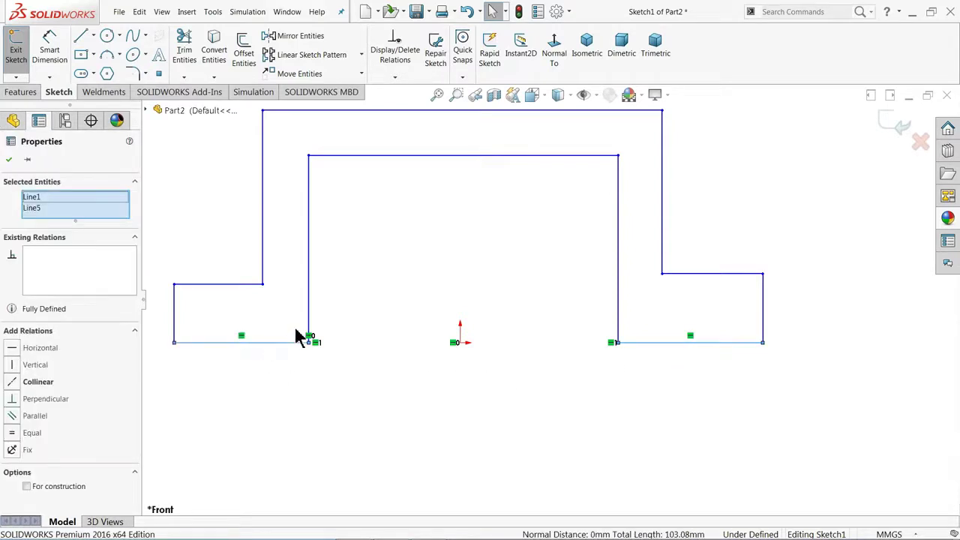
click(31, 434)
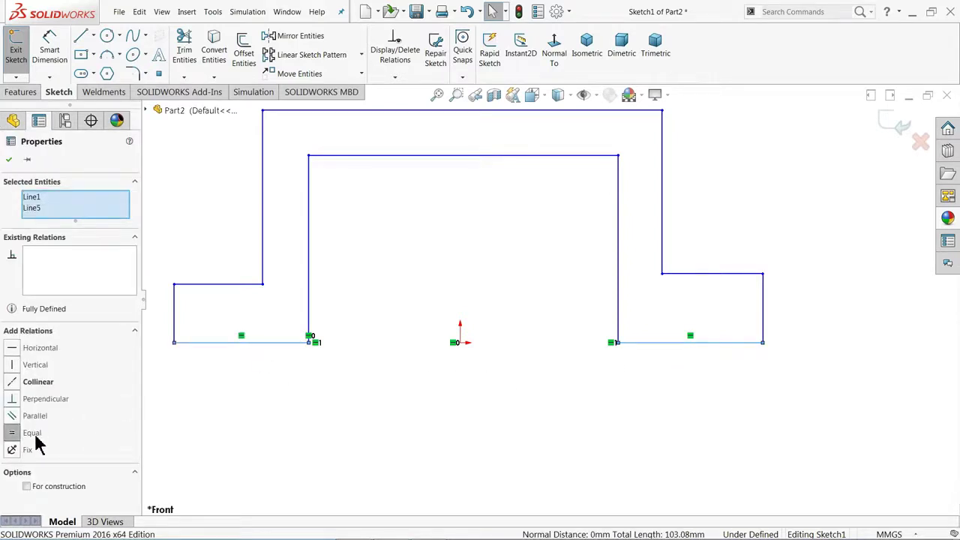
Add Collinear and Equal relations between the top lines of the two feet
click(219, 291)
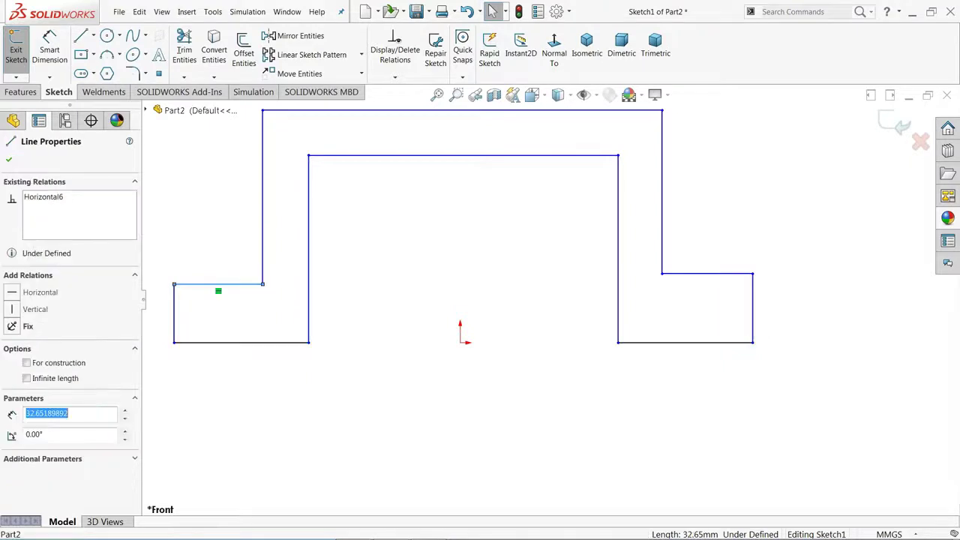
ctrl+click(726, 283)
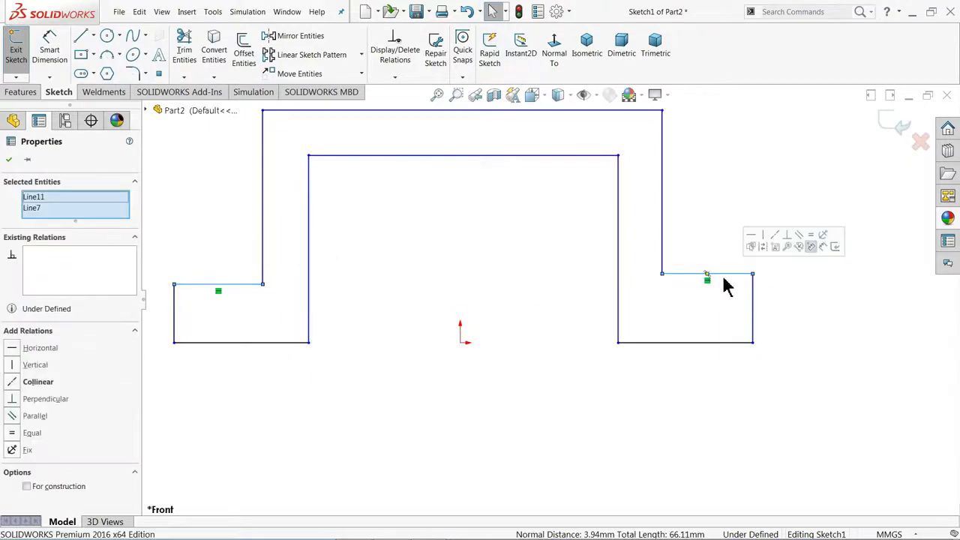
click(776, 237)
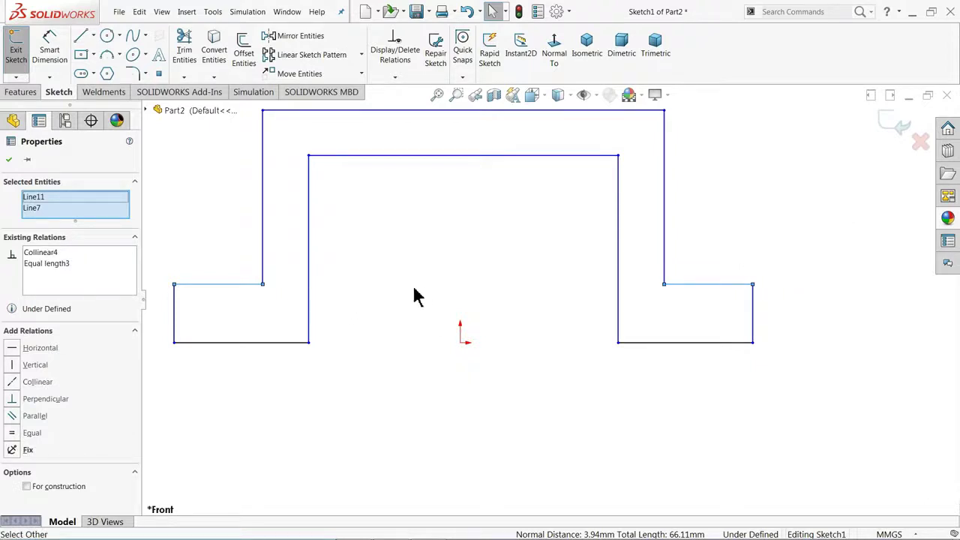
scroll(414, 289, up, 1)
click(423, 348)
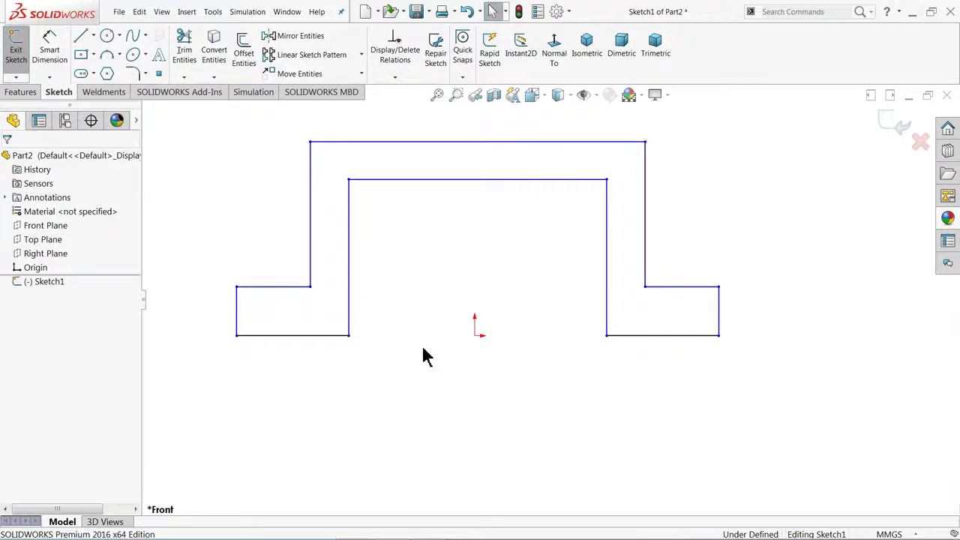
Dimension the left foot's bottom line to 40 mm with Smart Dimension
click(50, 53)
click(283, 336)
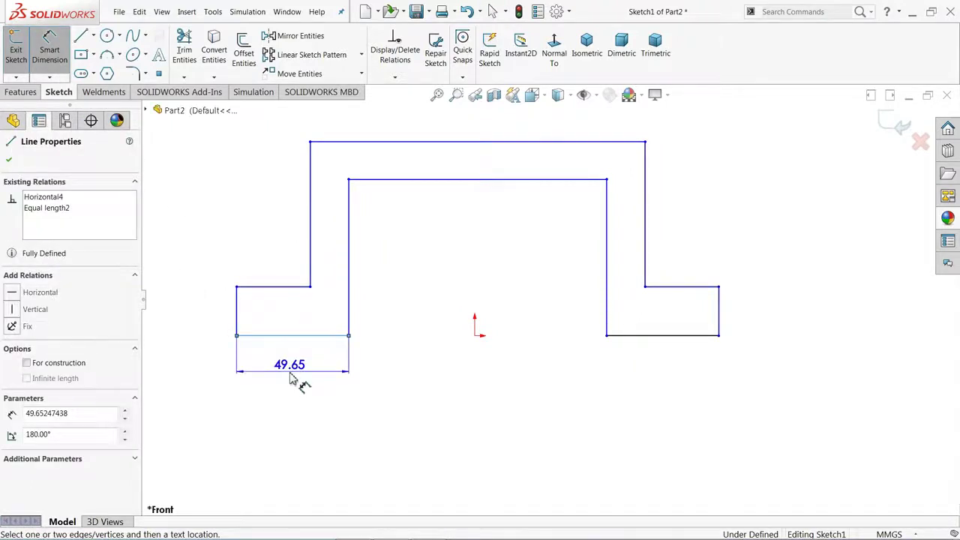
click(294, 385)
text(40)
key(Return)
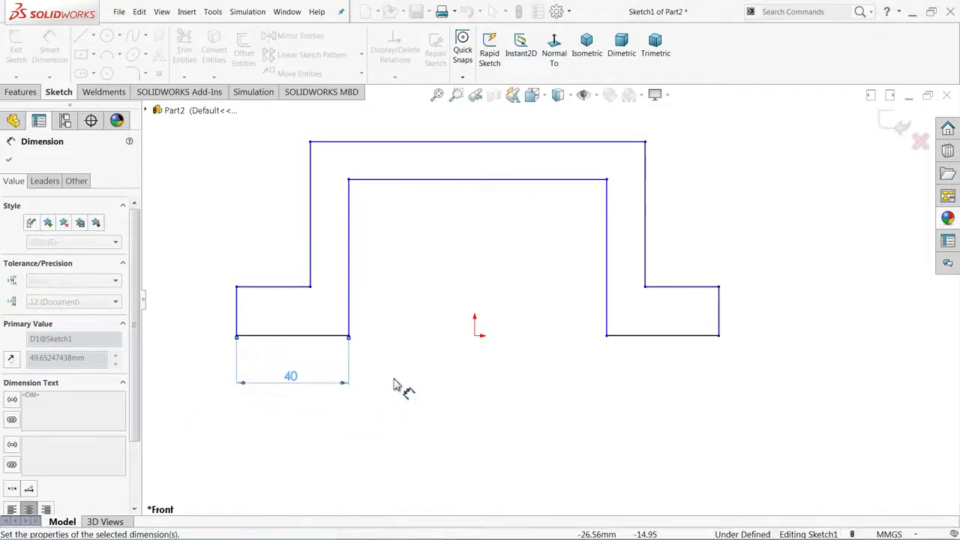
Dimension the distance between the two inner vertical walls to 70 mm
click(609, 314)
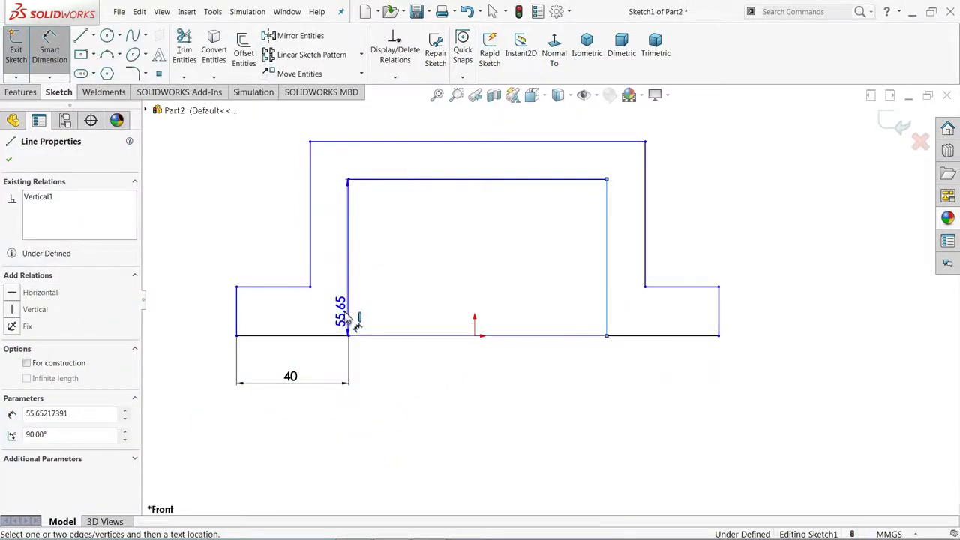
click(349, 323)
click(469, 385)
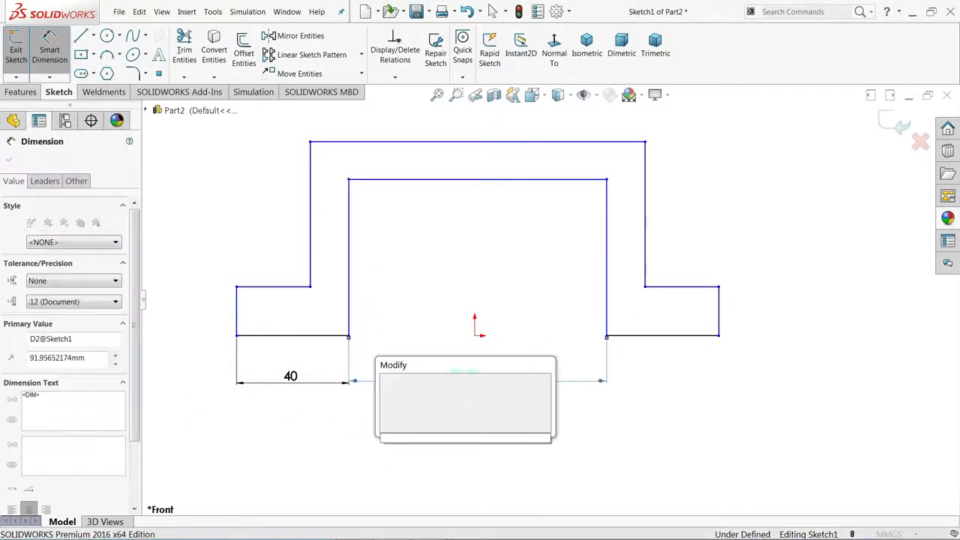
text(70)
key(Return)
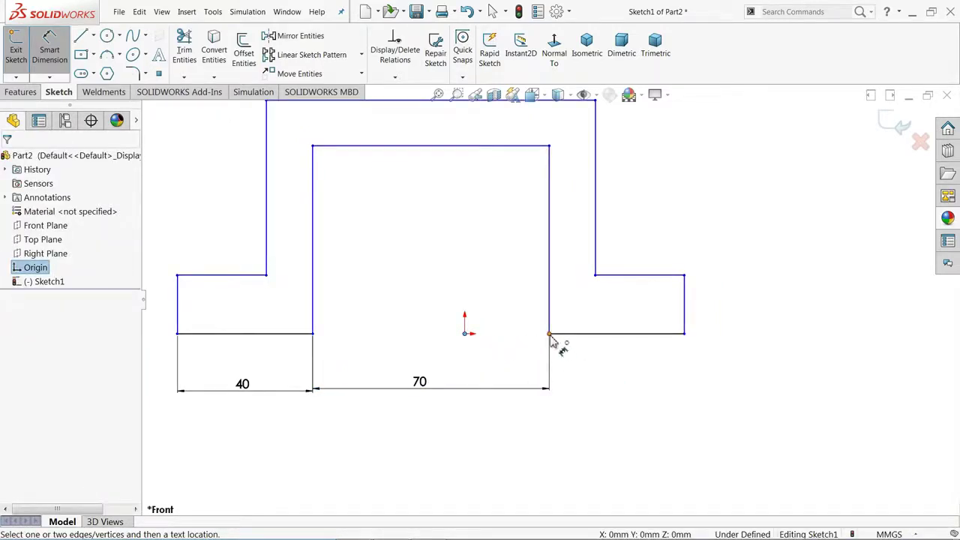
Dimension the horizontal distance from the origin to the right foot's inner bottom corner to 35 mm
click(551, 336)
click(532, 359)
text(35)
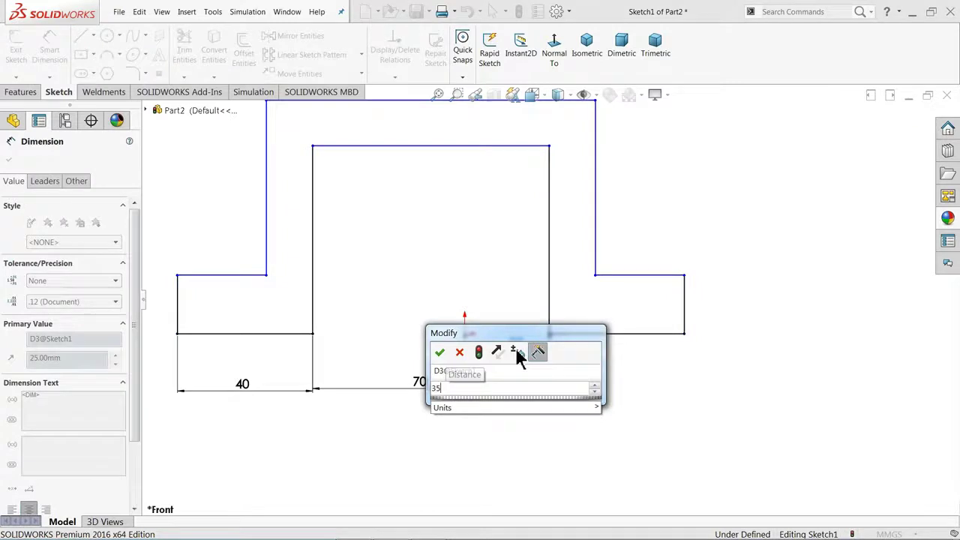
key(Return)
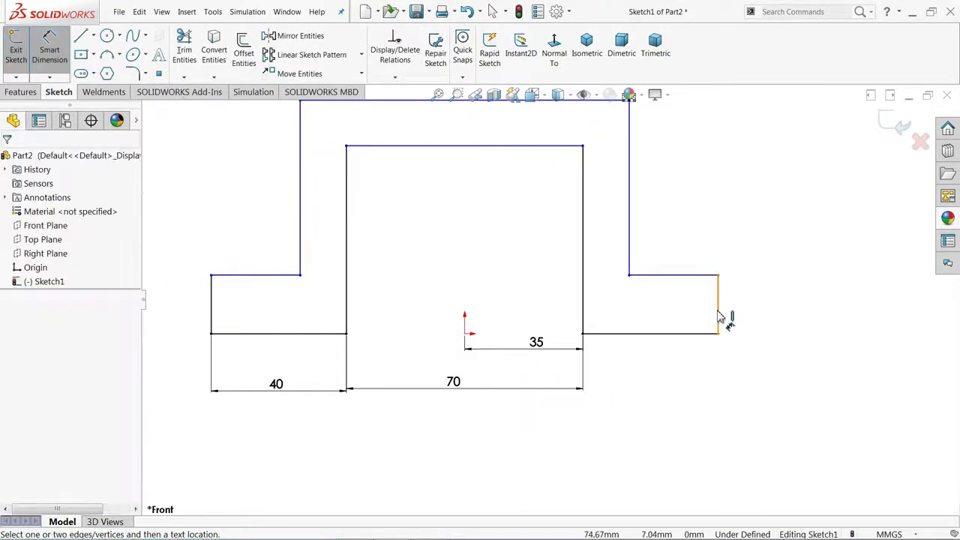
Dimension the right foot's vertical end line to 15 mm
click(721, 317)
click(765, 315)
text(1)
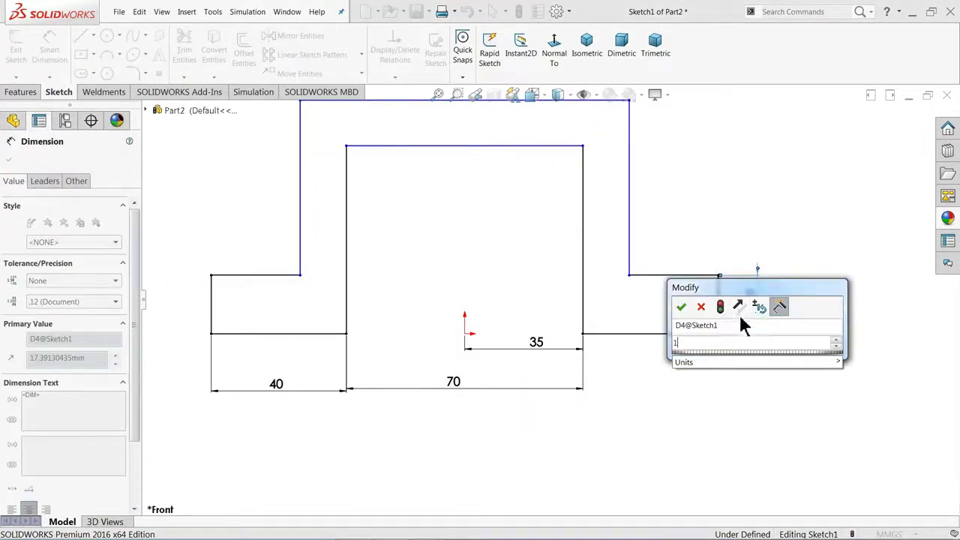
text(5)
key(Return)
scroll(547, 318, up, 1)
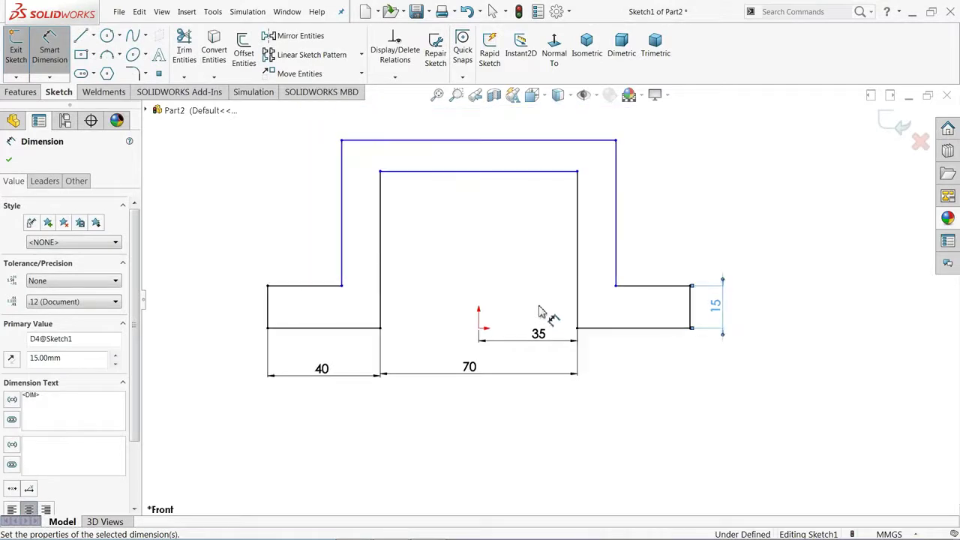
Dimension the profile's overall height from the right foot's bottom line to the outer top edge to 45 mm
click(538, 140)
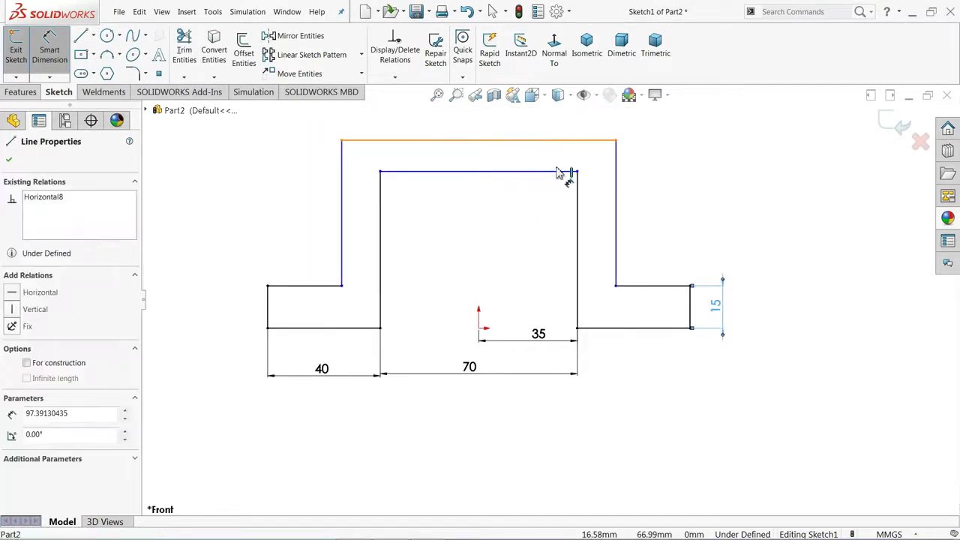
click(610, 327)
click(794, 247)
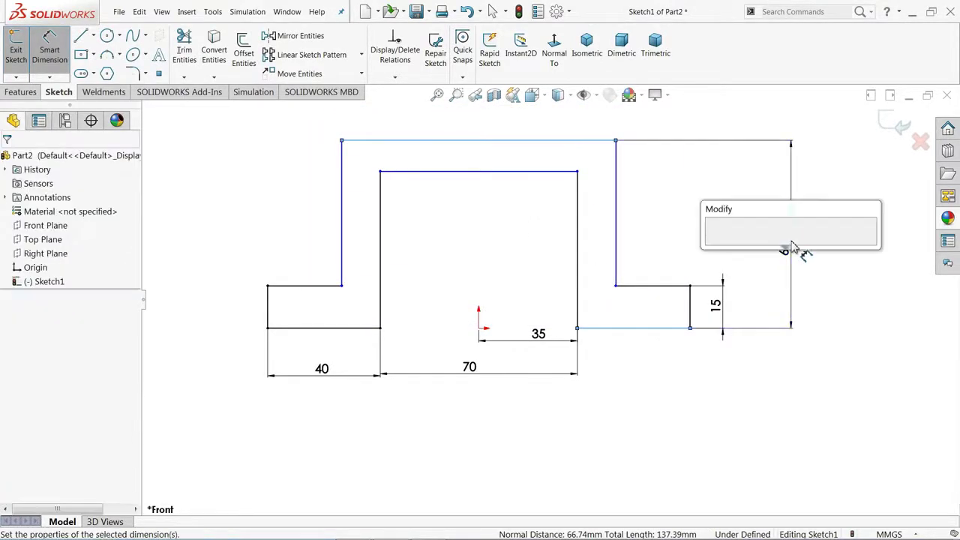
text(45)
key(Return)
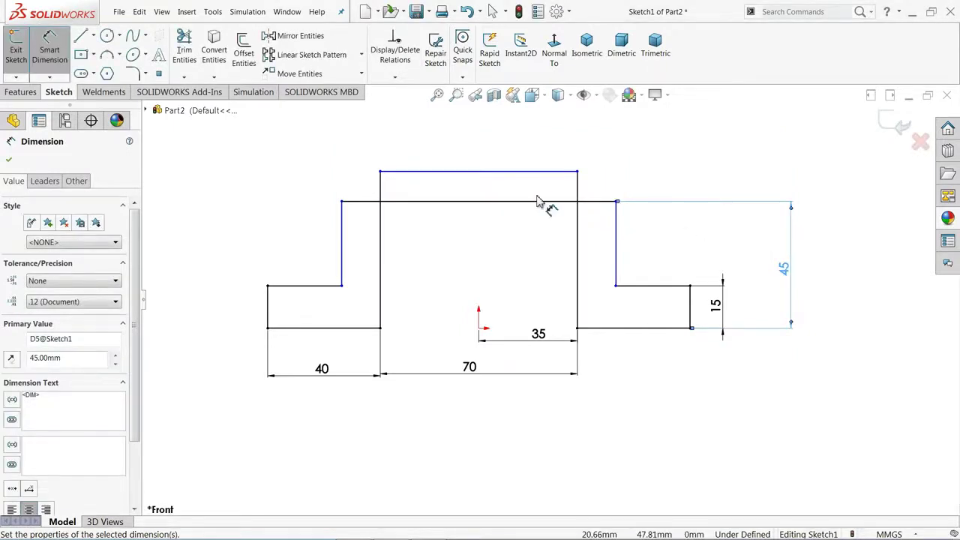
key(Escape)
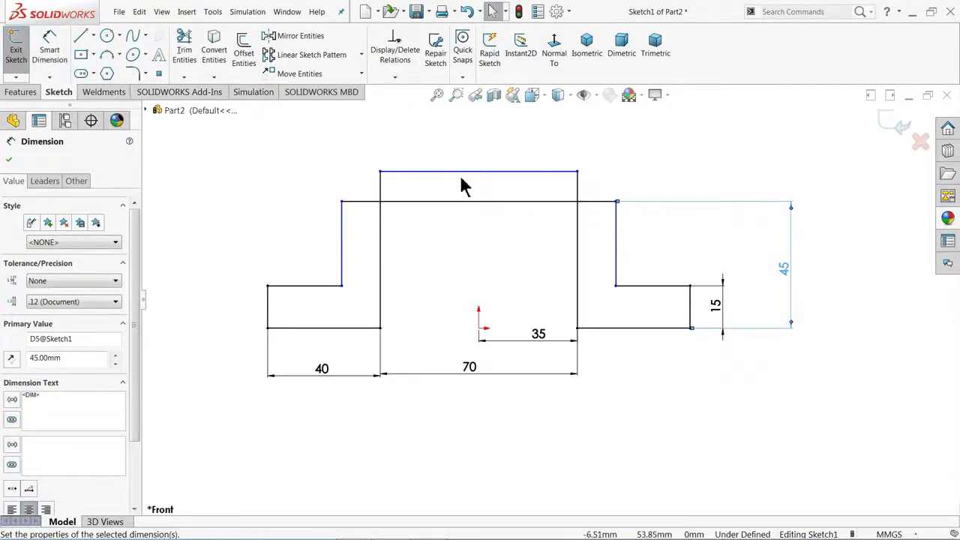
Move the inner top line below the outer top edge and dimension the gap between the two lines to 15 mm
drag(464, 179, 465, 255)
click(274, 184)
click(49, 55)
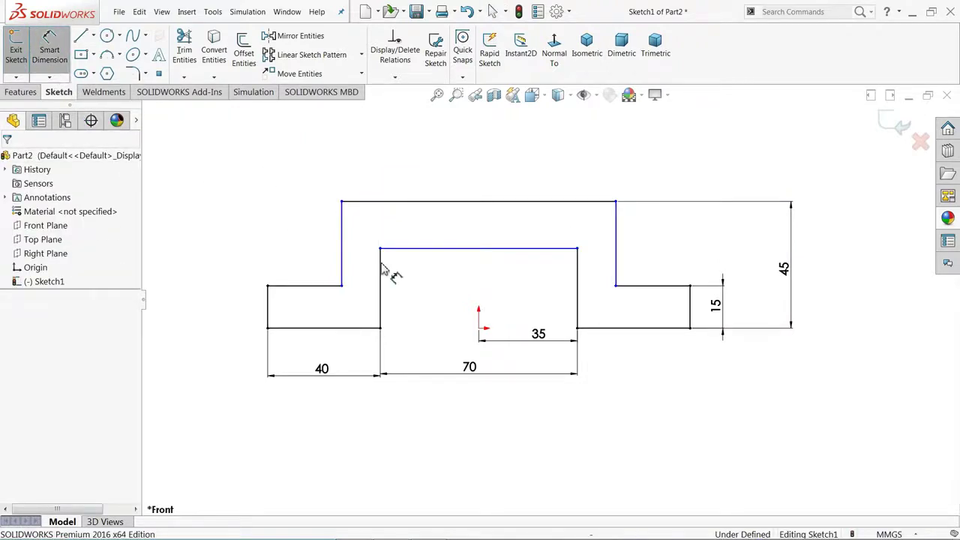
click(514, 250)
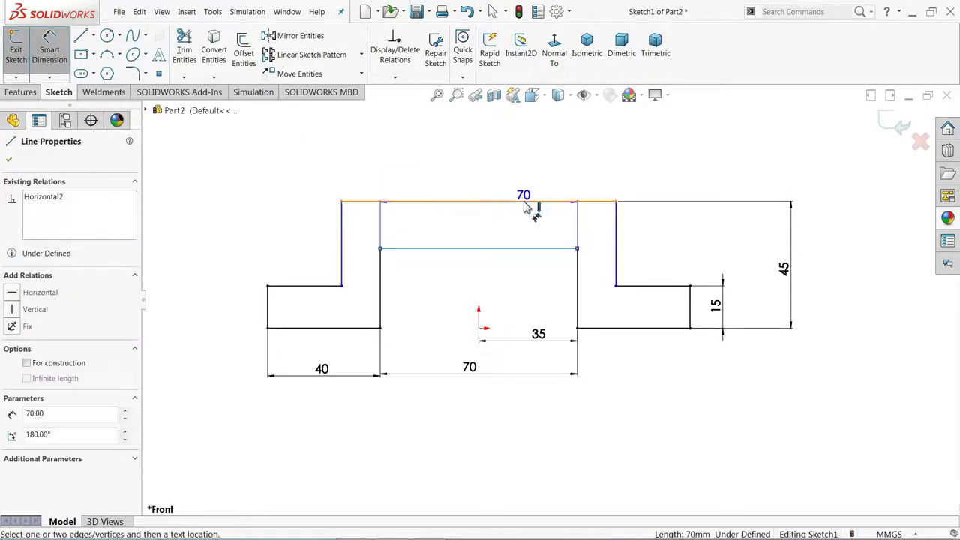
click(548, 248)
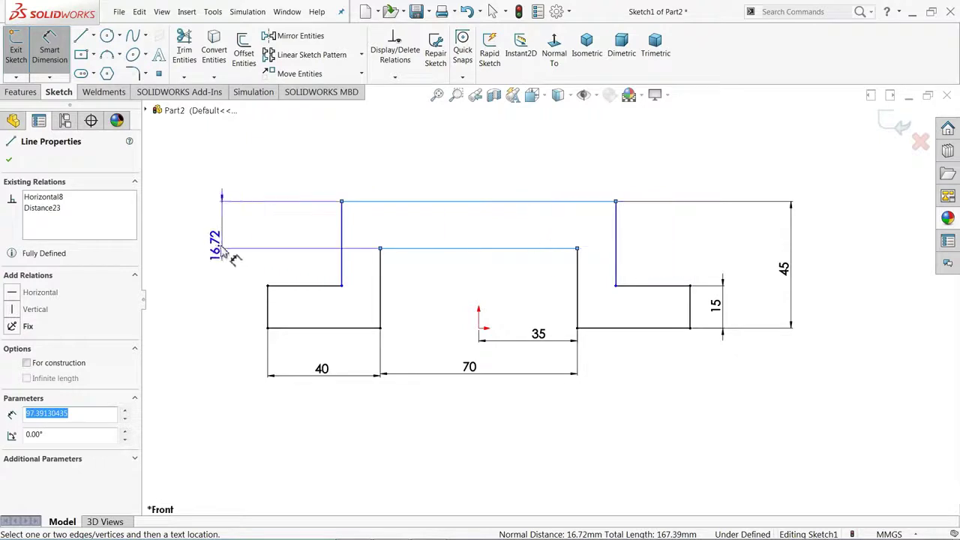
click(216, 239)
text(15)
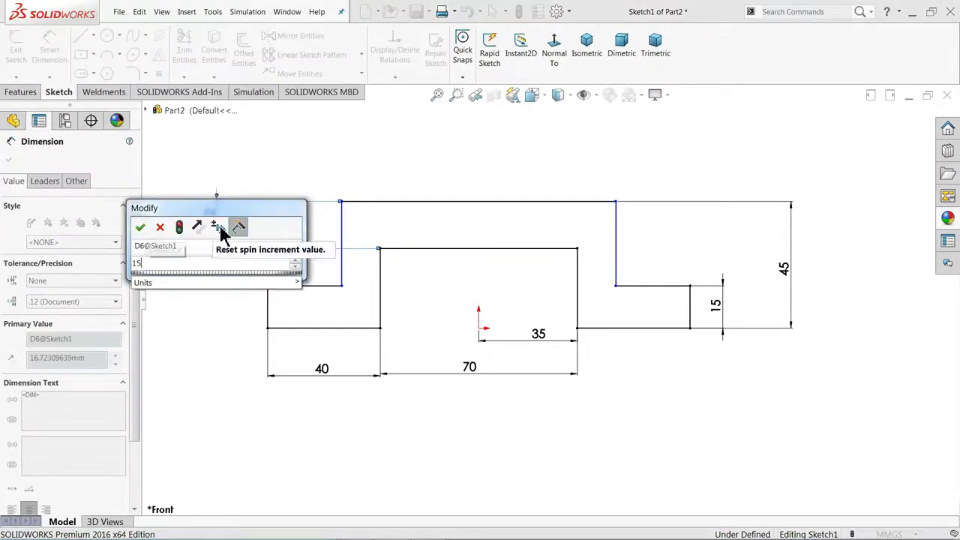
key(Return)
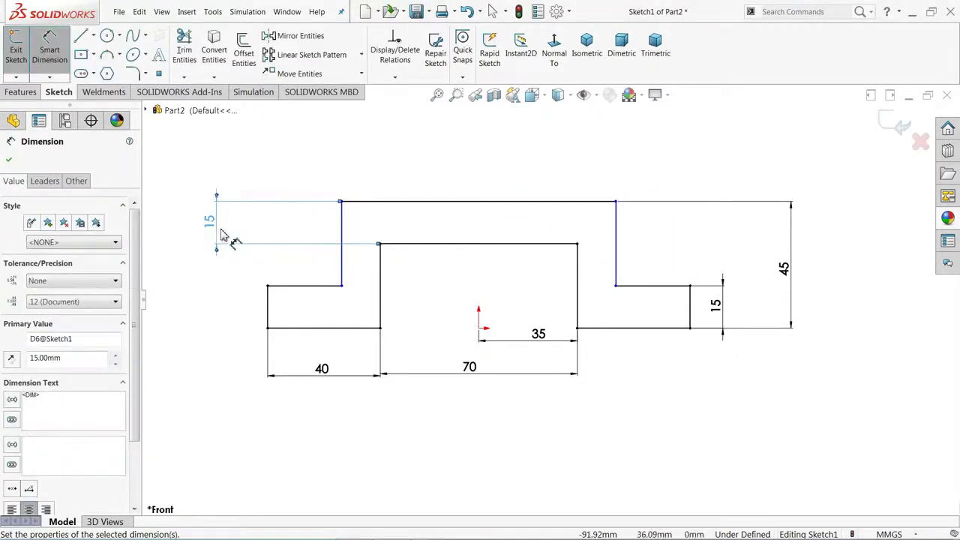
Dimension the distance between the two outer vertical walls to 90 mm and finish dimensioning
click(615, 244)
click(342, 241)
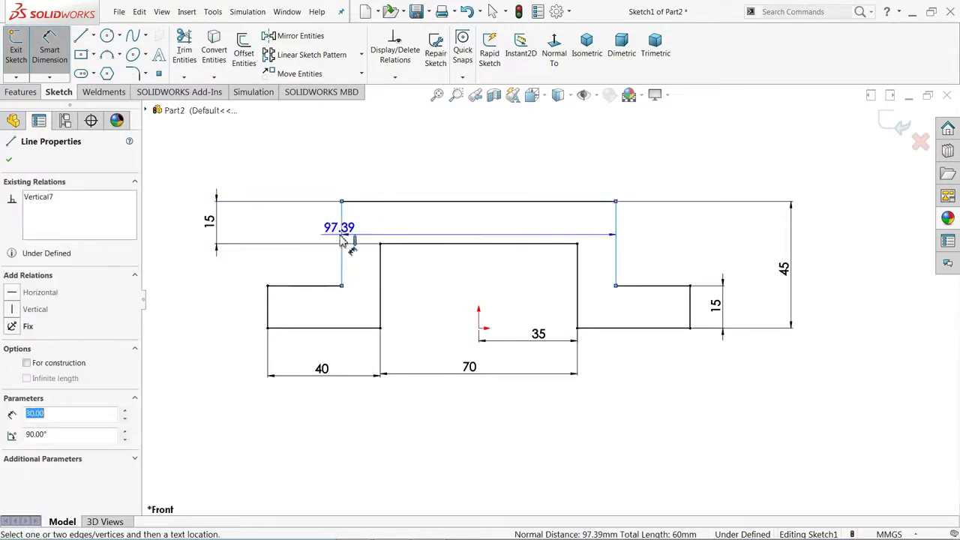
click(448, 143)
text(90)
key(Return)
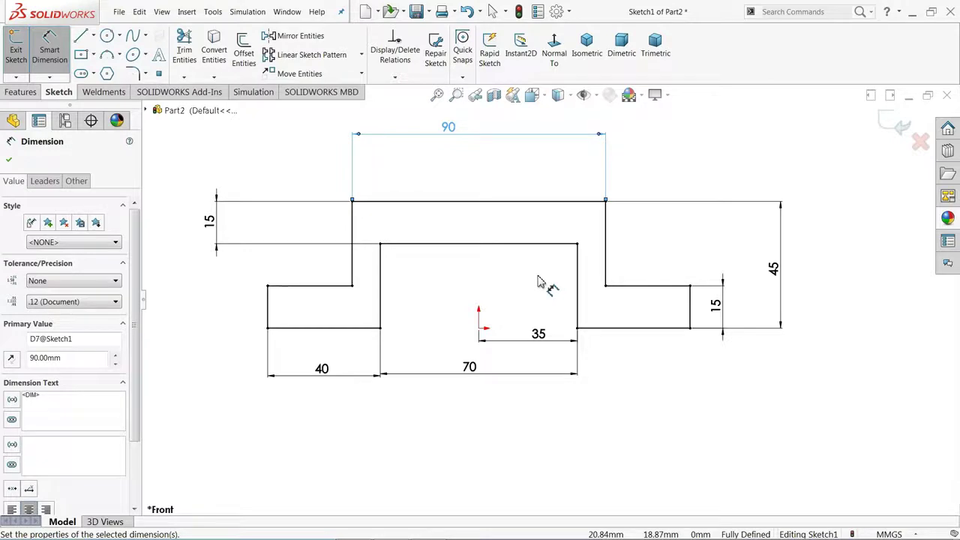
click(10, 162)
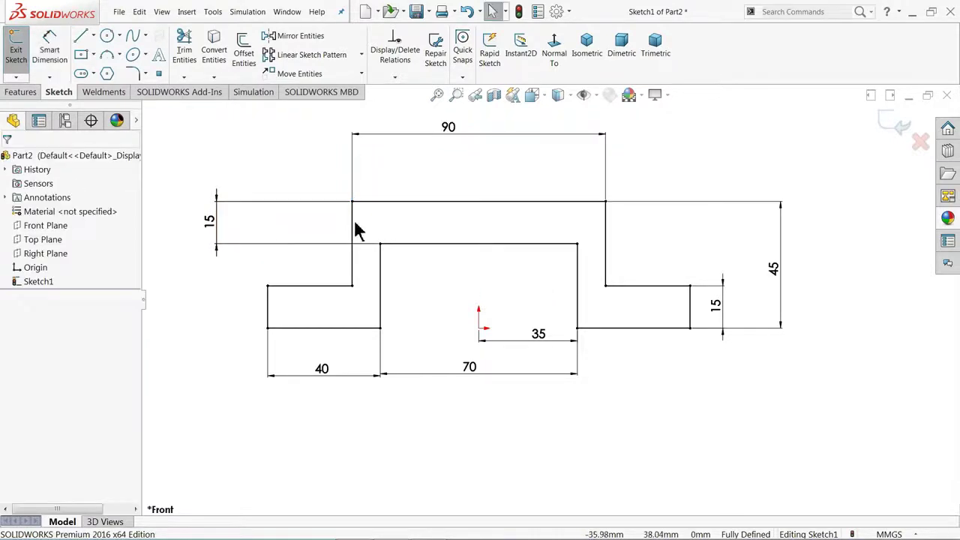
Exit the sketch and extrude the profile as a boss 60 mm deep with the Mid Plane end condition
click(890, 133)
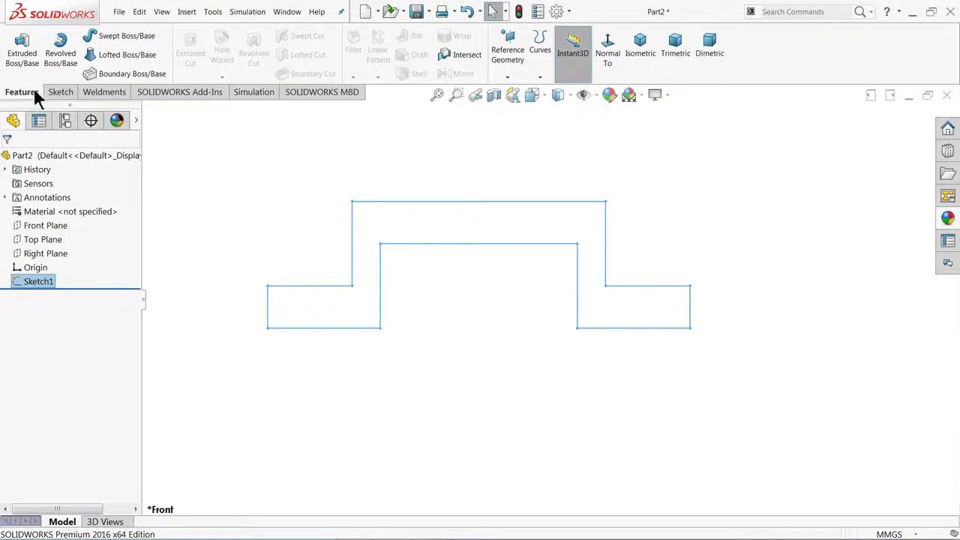
click(22, 54)
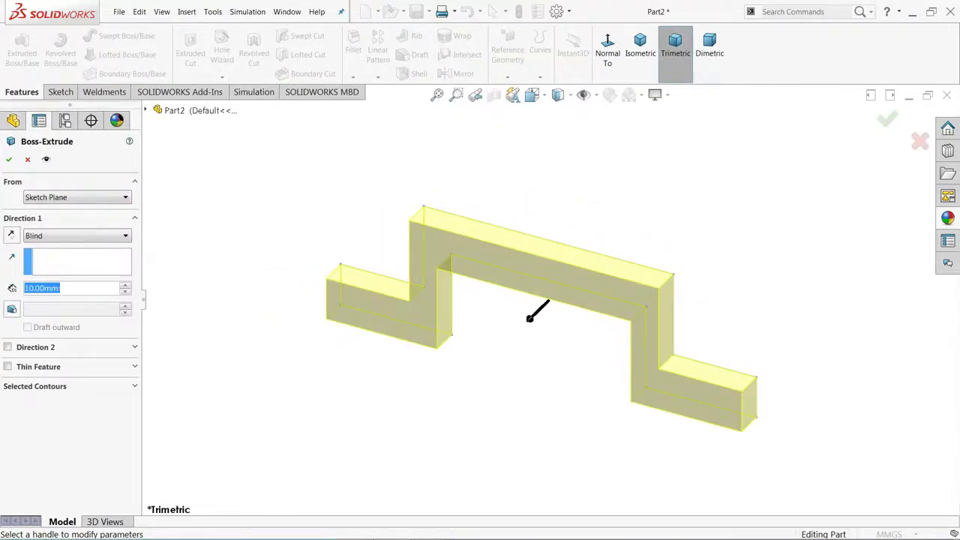
text(60)
key(Return)
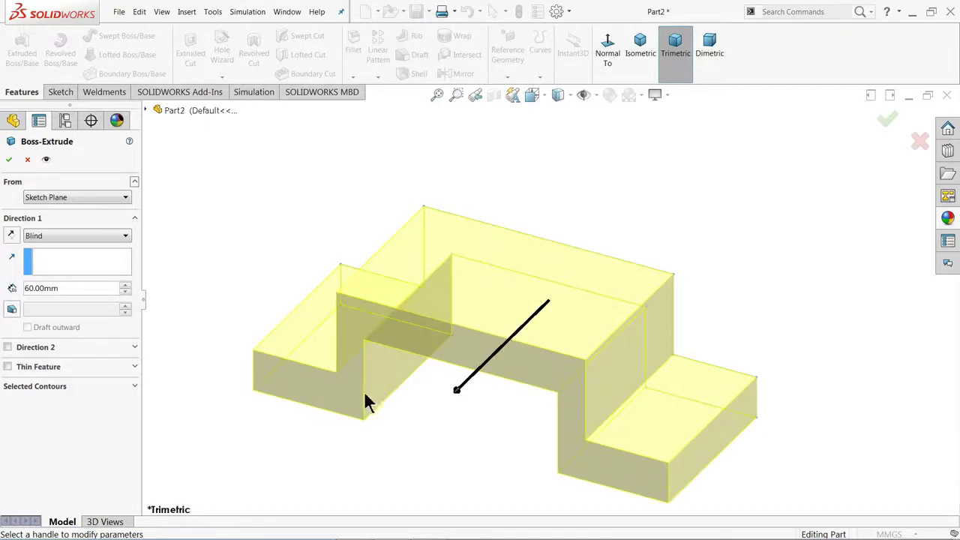
click(64, 237)
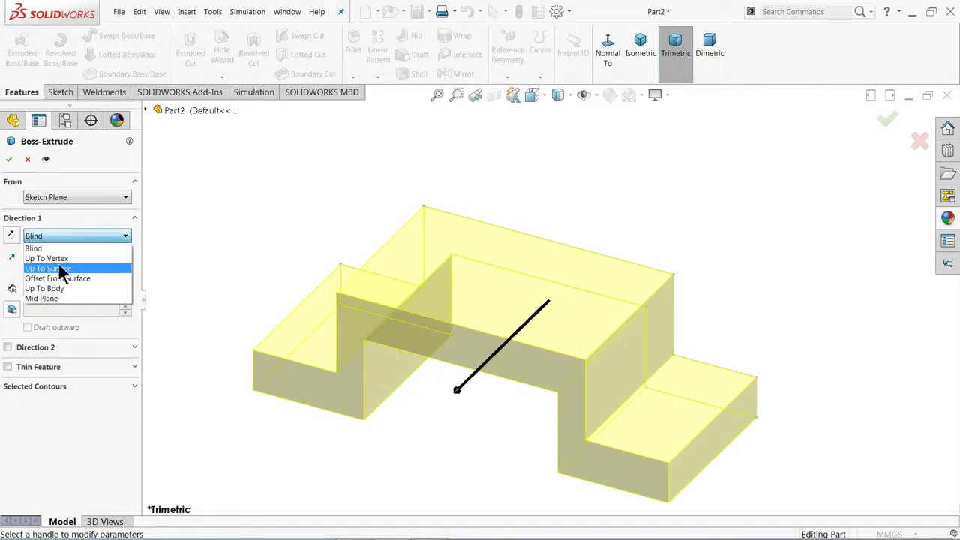
click(47, 298)
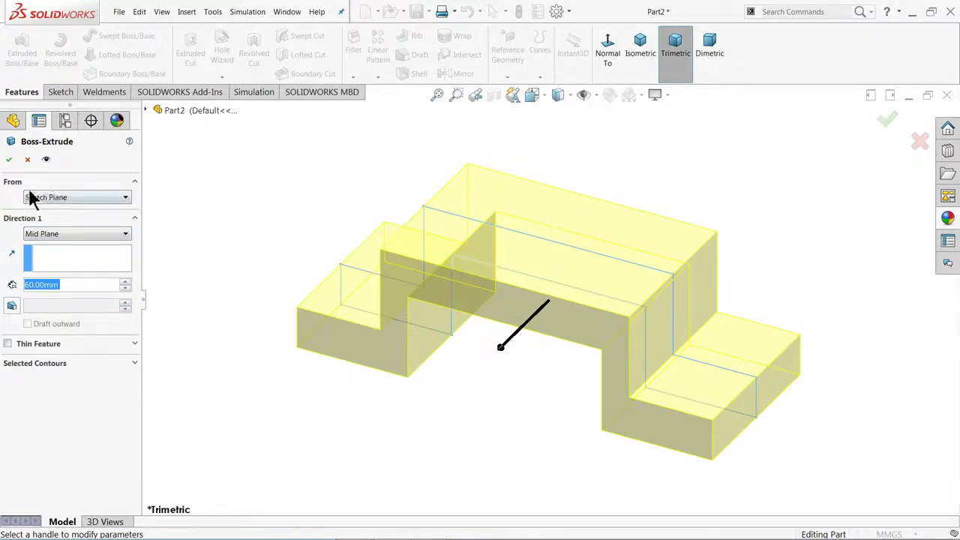
click(9, 160)
middle_drag(238, 246, 255, 238)
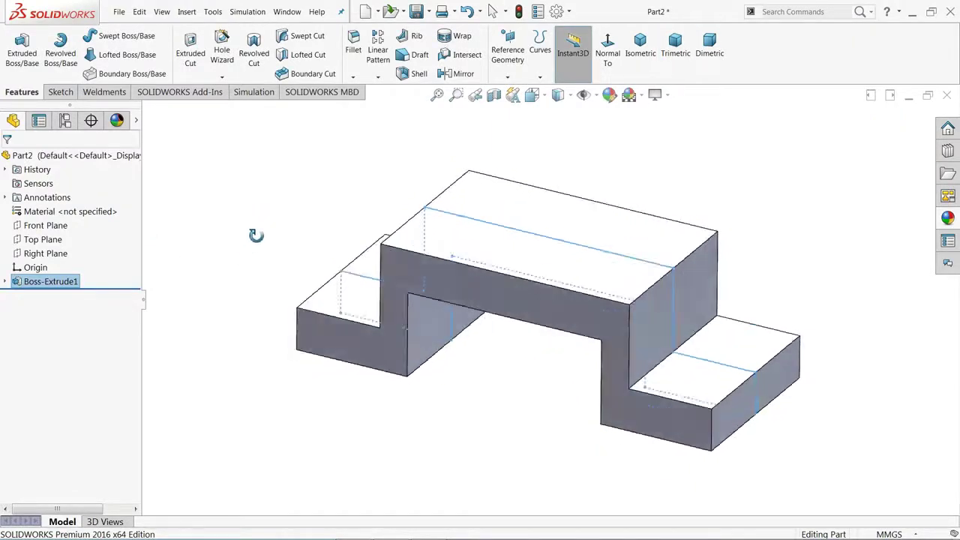
Apply the polished nickel appearance to the whole part
click(54, 158)
click(947, 217)
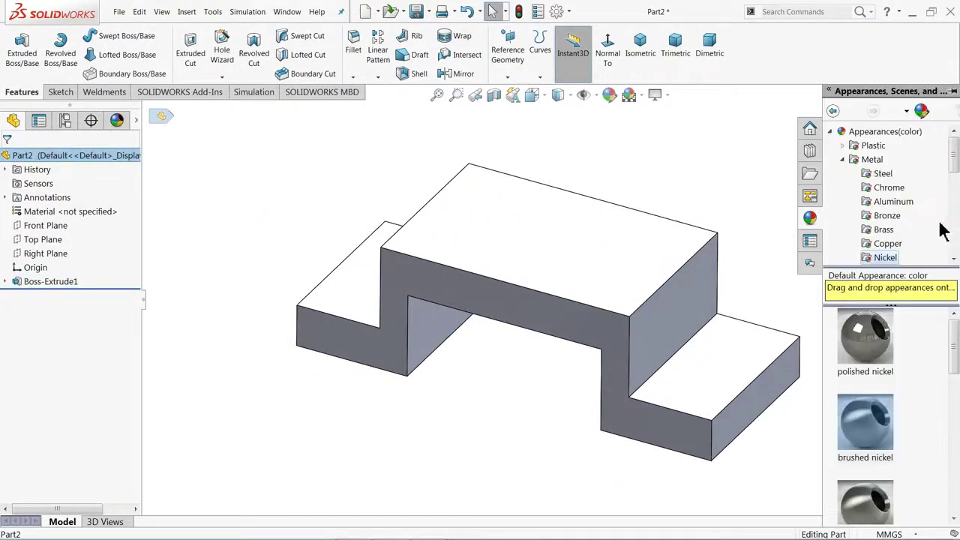
double_click(880, 357)
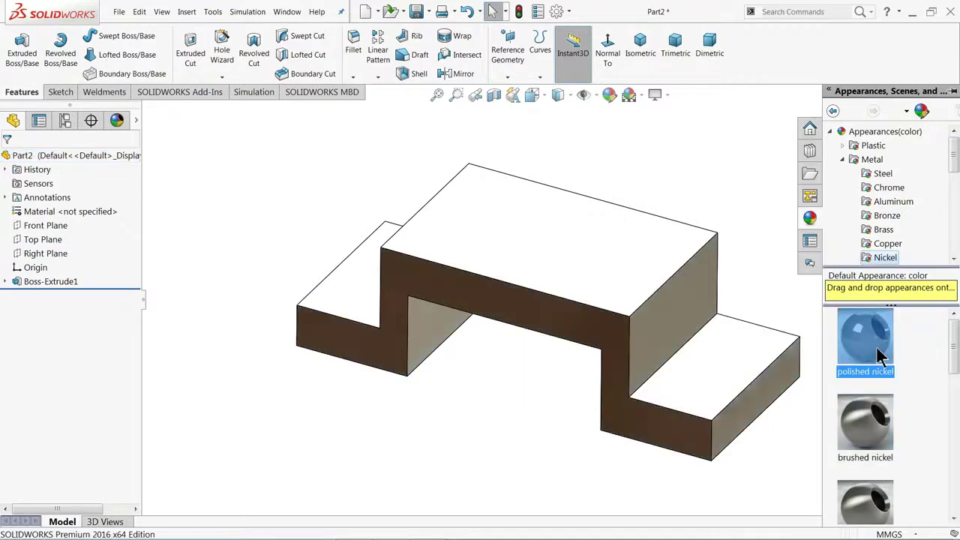
Try the brushed nickel appearance on the part and replace it with the plain color appearance
double_click(870, 445)
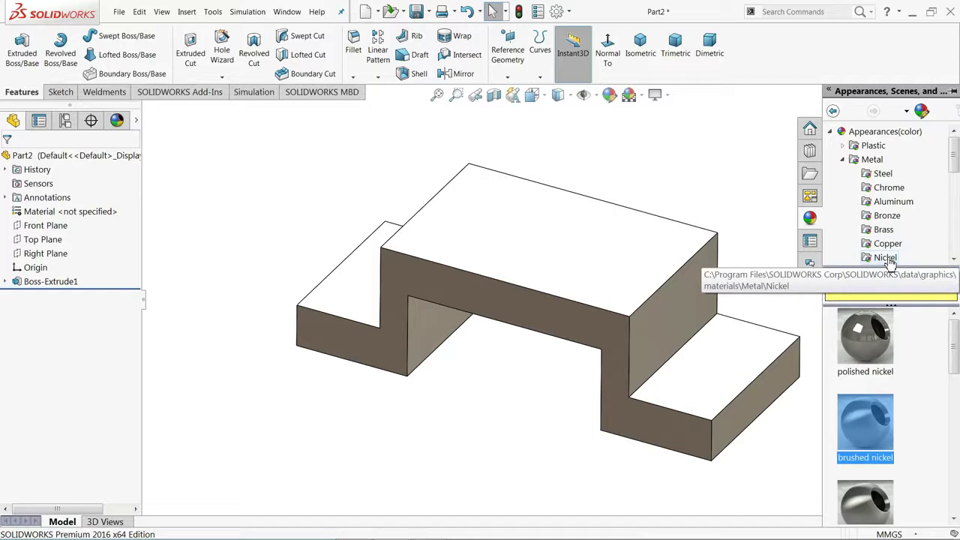
middle_drag(688, 199, 690, 192)
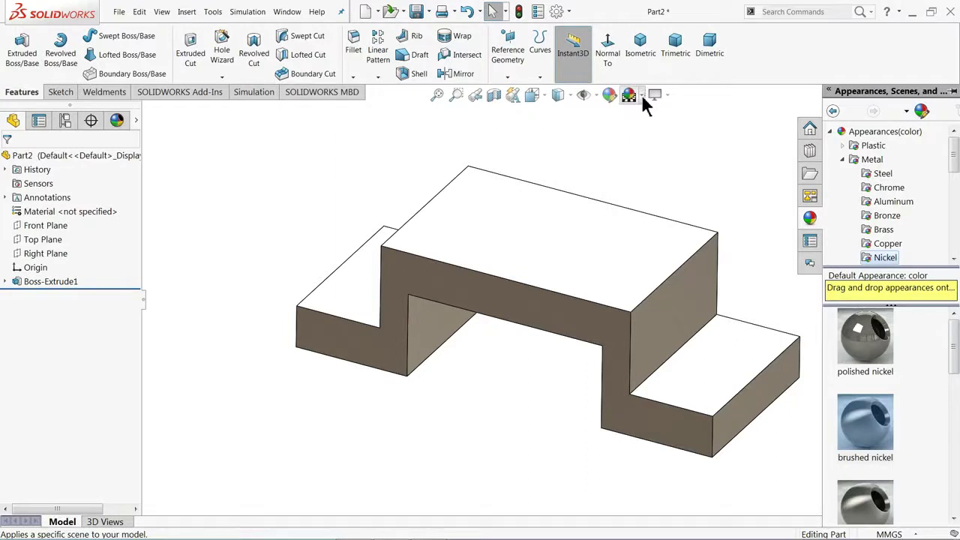
click(870, 132)
double_click(866, 330)
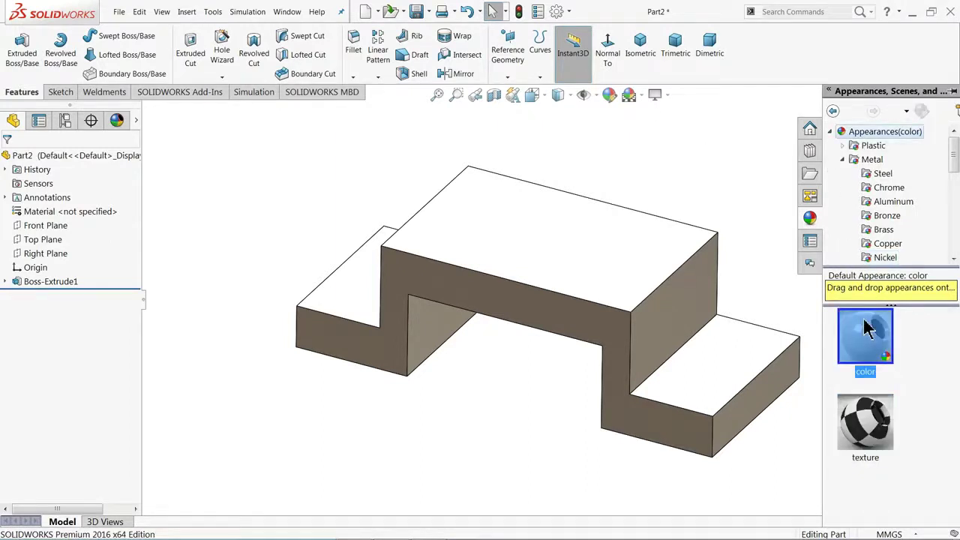
Turn off RealView Graphics for the part display
click(655, 94)
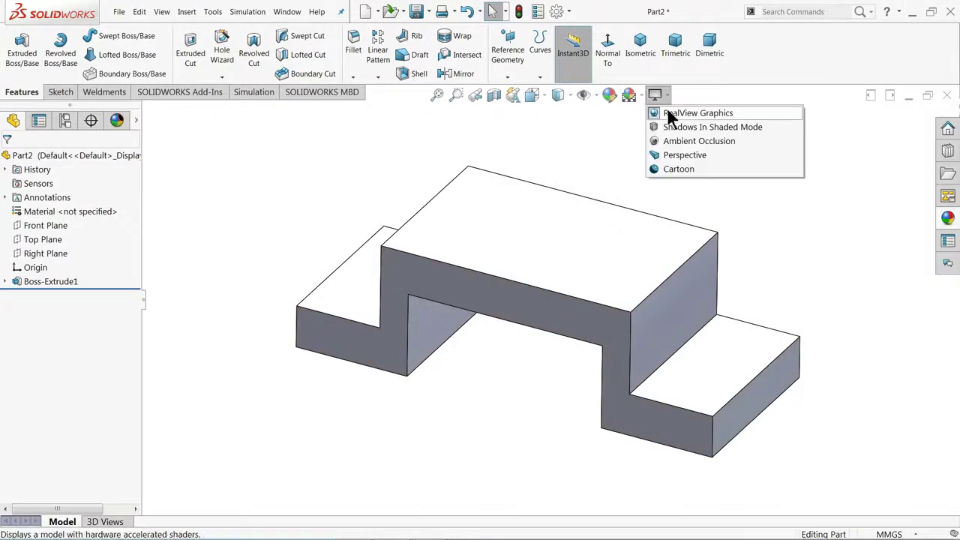
click(669, 112)
middle_drag(595, 276, 545, 270)
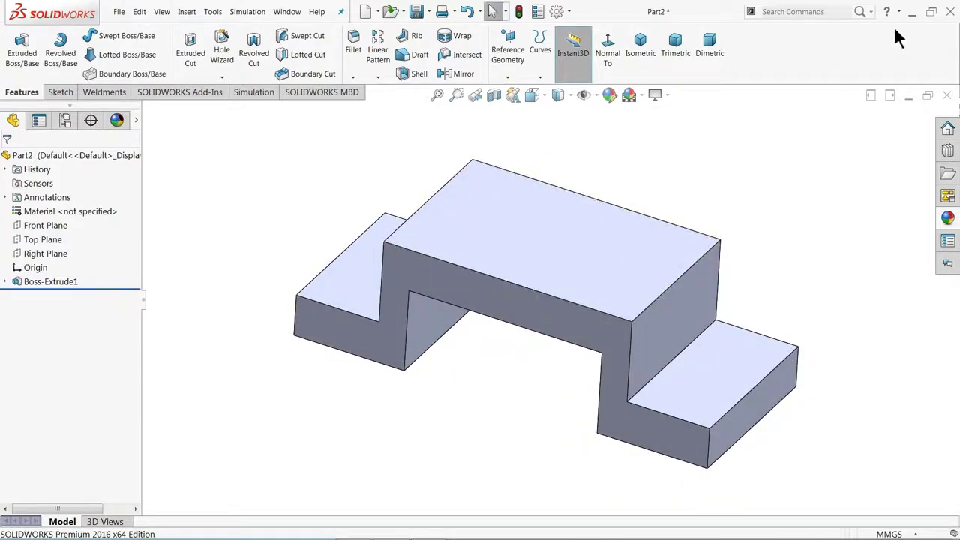
Check the hole layout in the reference drawing and start a sketch on the top face of the right lower step
click(912, 12)
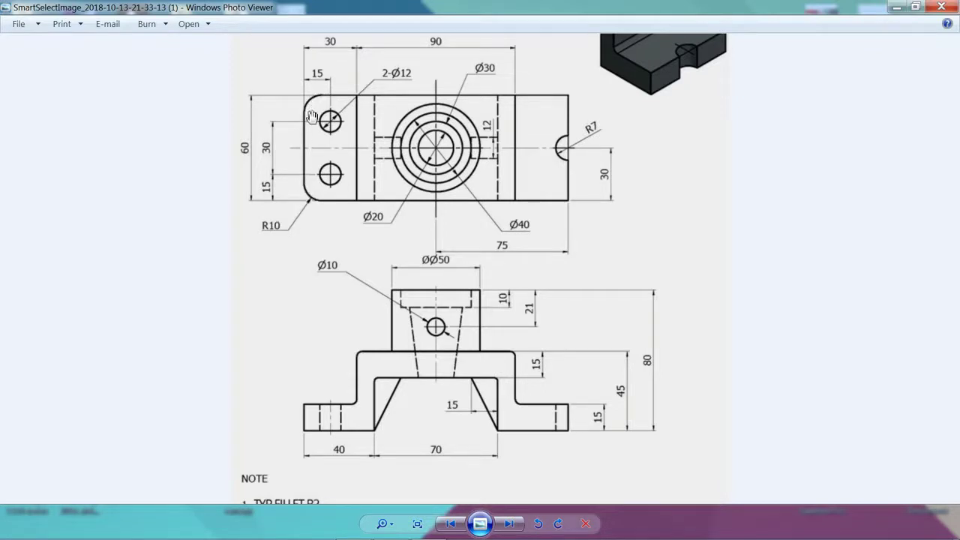
scroll(367, 402, down, 1)
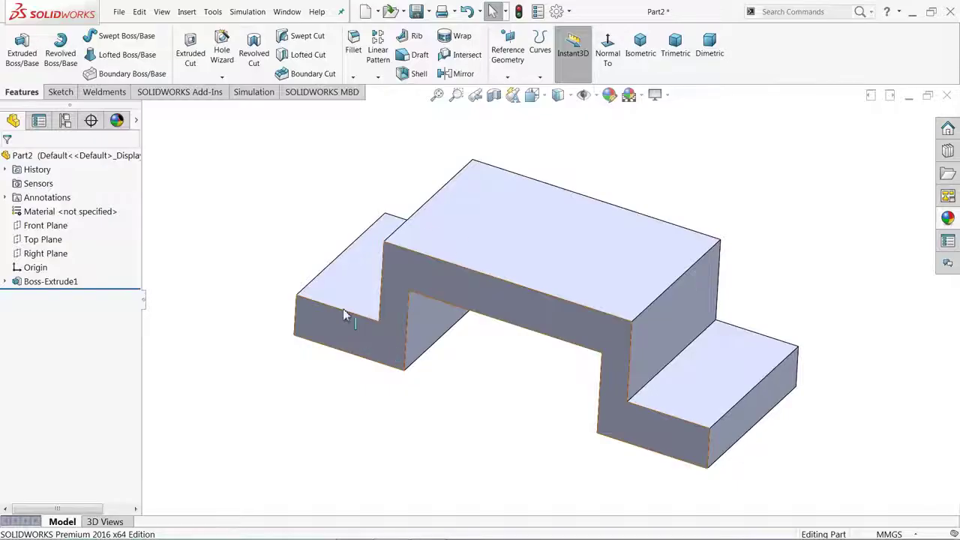
click(349, 302)
click(705, 400)
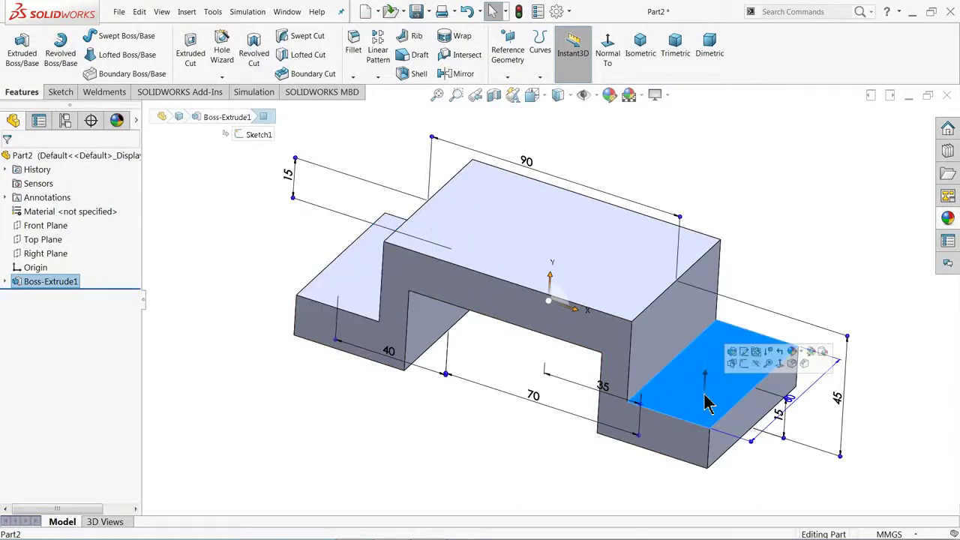
click(747, 359)
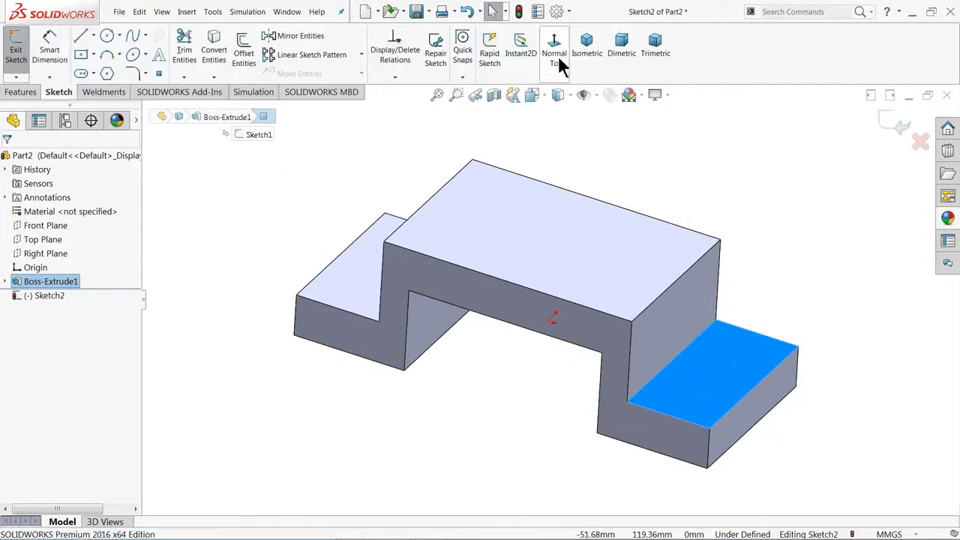
click(570, 94)
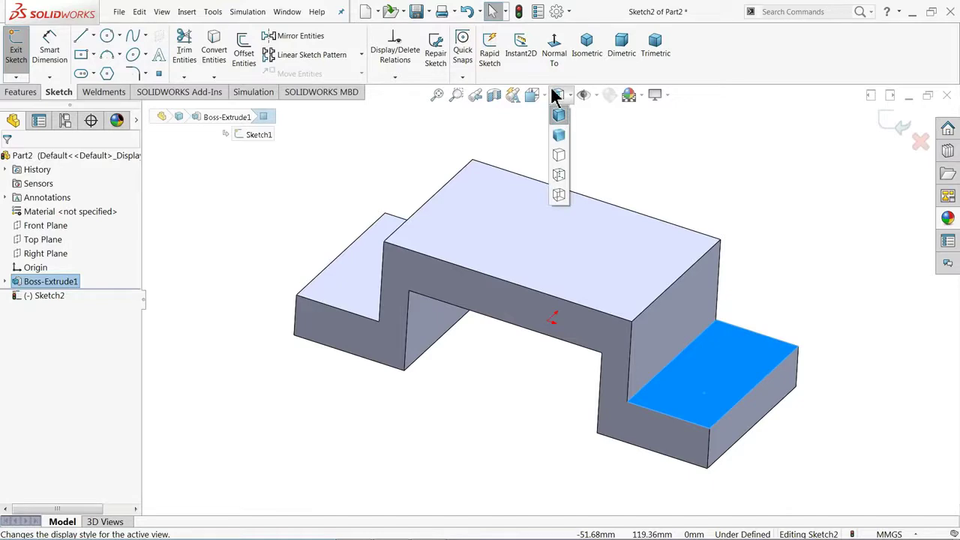
click(534, 95)
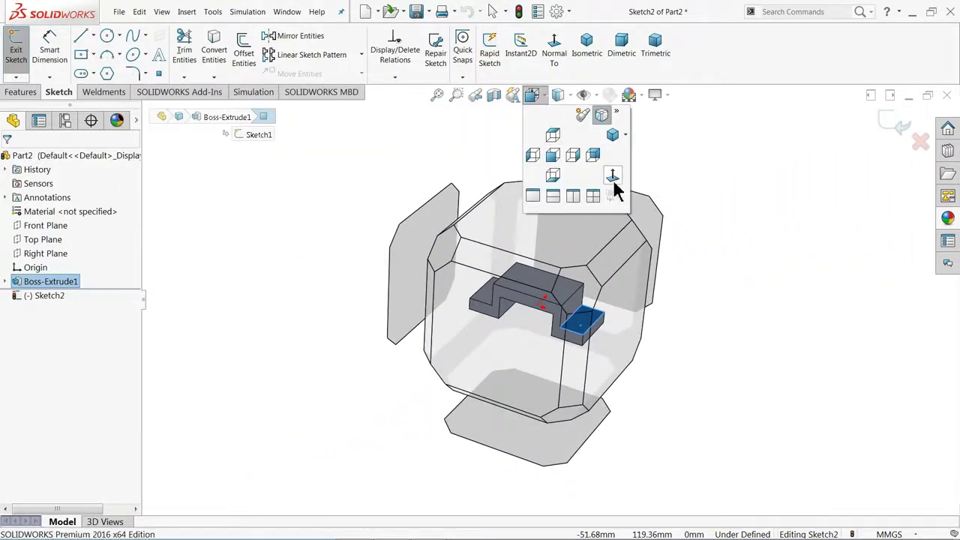
click(613, 176)
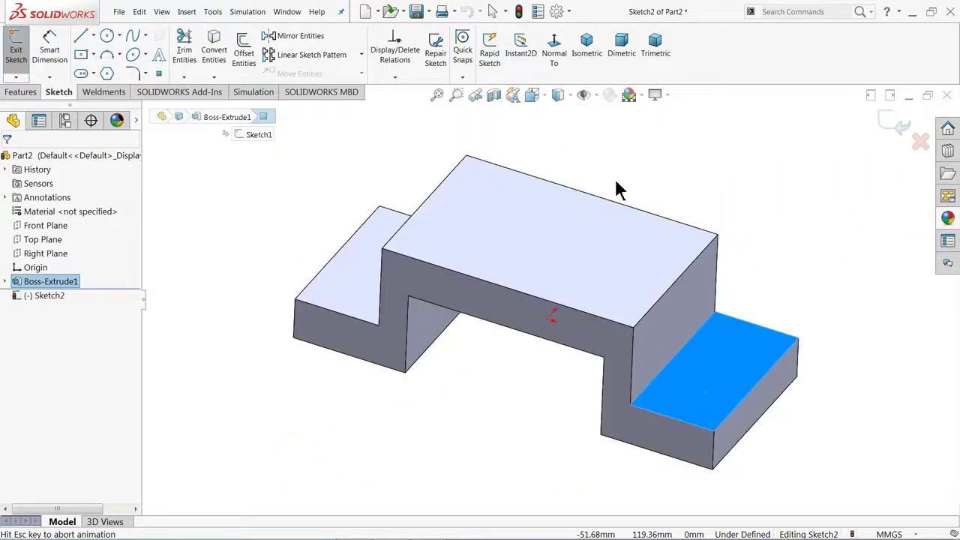
Draw a vertical centerline across the left step, from its upper edge to its lower edge
click(93, 36)
click(105, 67)
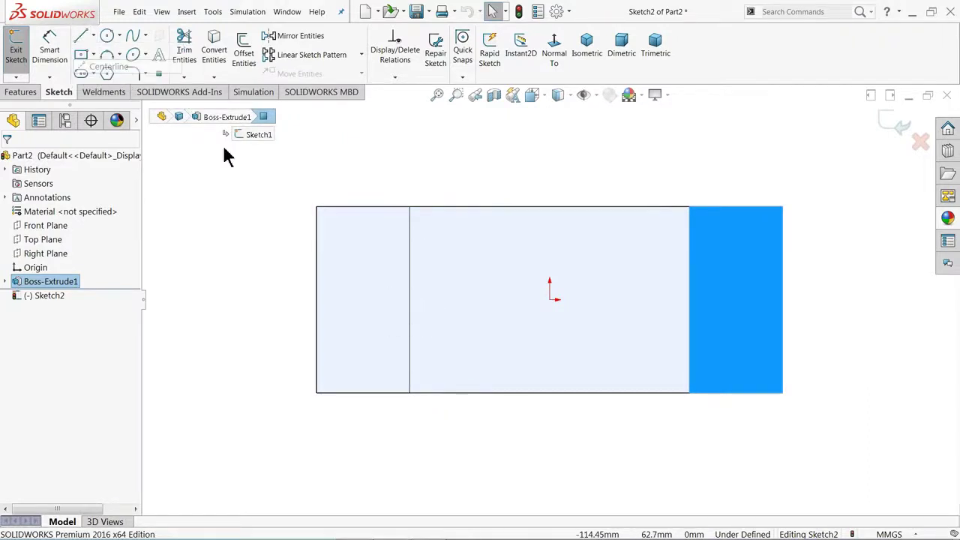
click(374, 207)
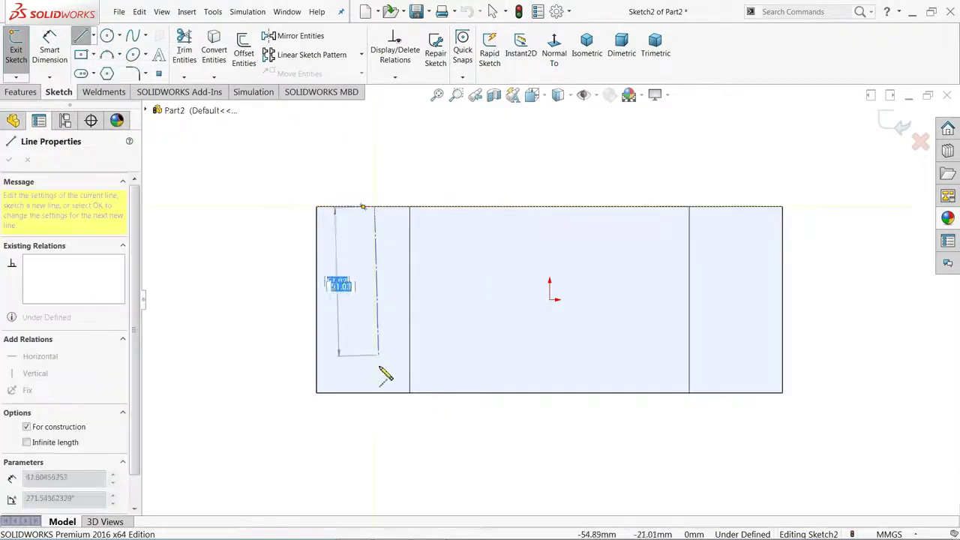
click(375, 392)
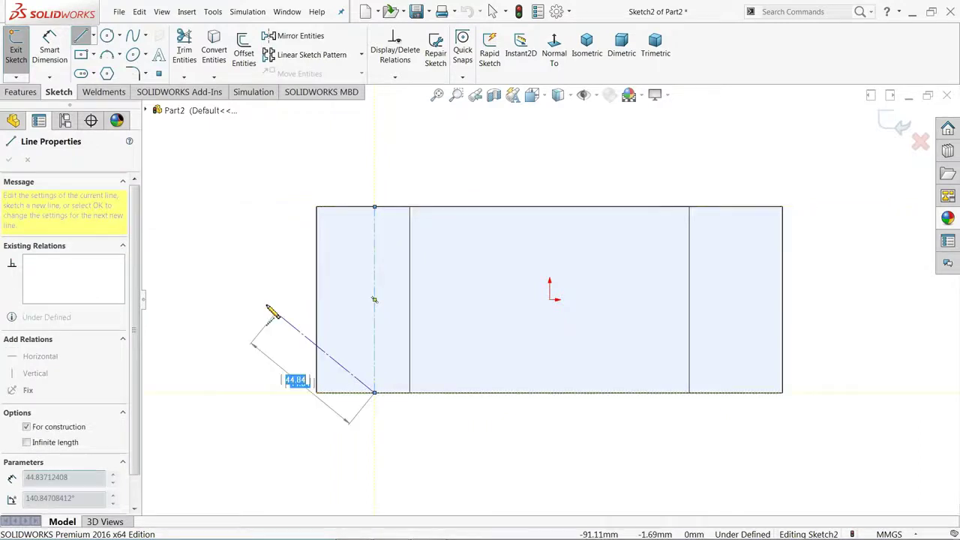
right_click(274, 311)
click(315, 335)
key(Escape)
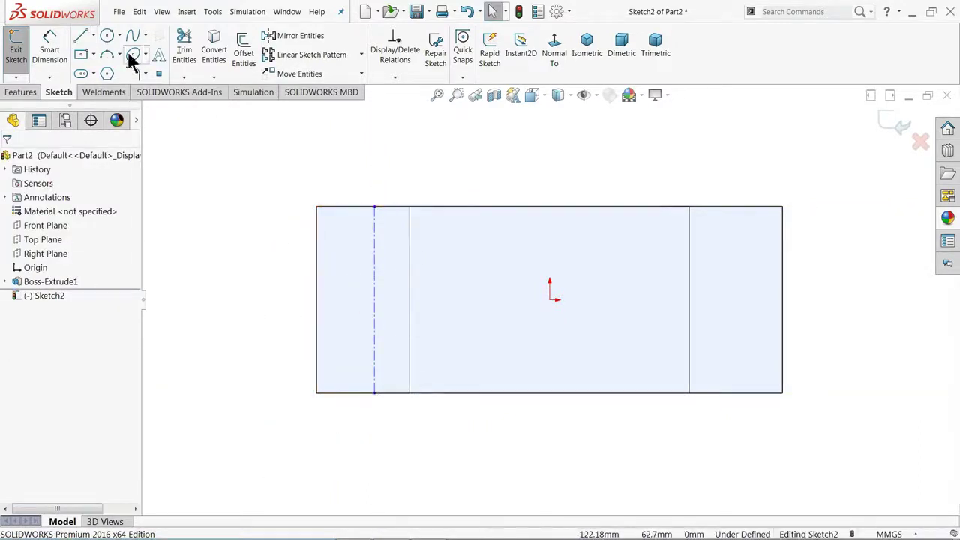
Sketch two circles centred on the centerline, the upper about 12.5 mm and the lower about 11 mm in diameter
click(107, 36)
click(375, 256)
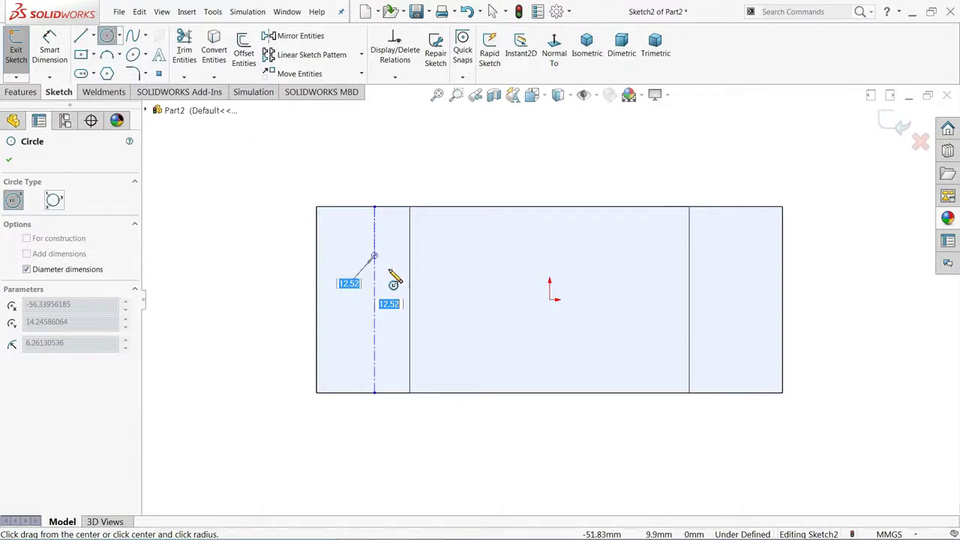
click(382, 272)
click(373, 359)
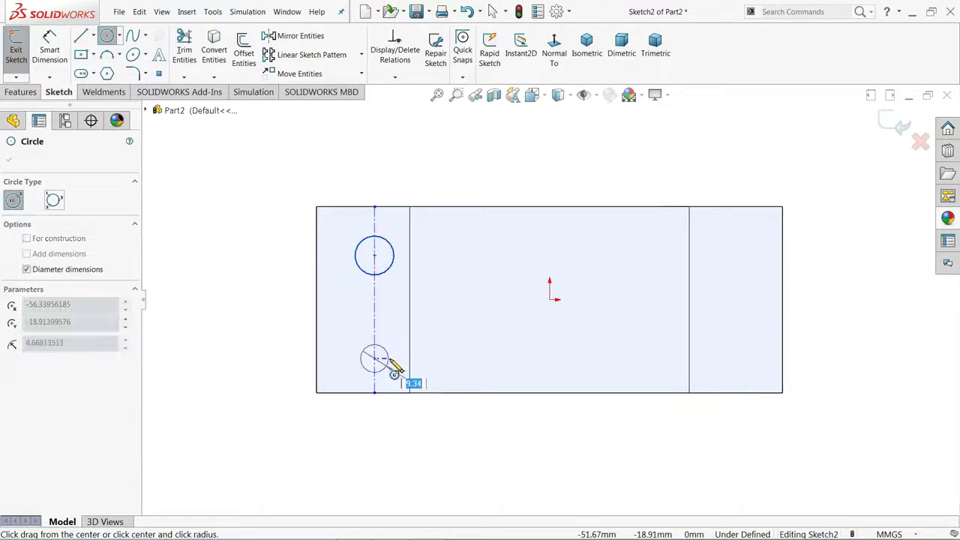
click(391, 365)
Sketch a circle of about 9.9 mm radius centred on the midpoint of the part's right edge and finish the Circle command
scroll(555, 336, down, 2)
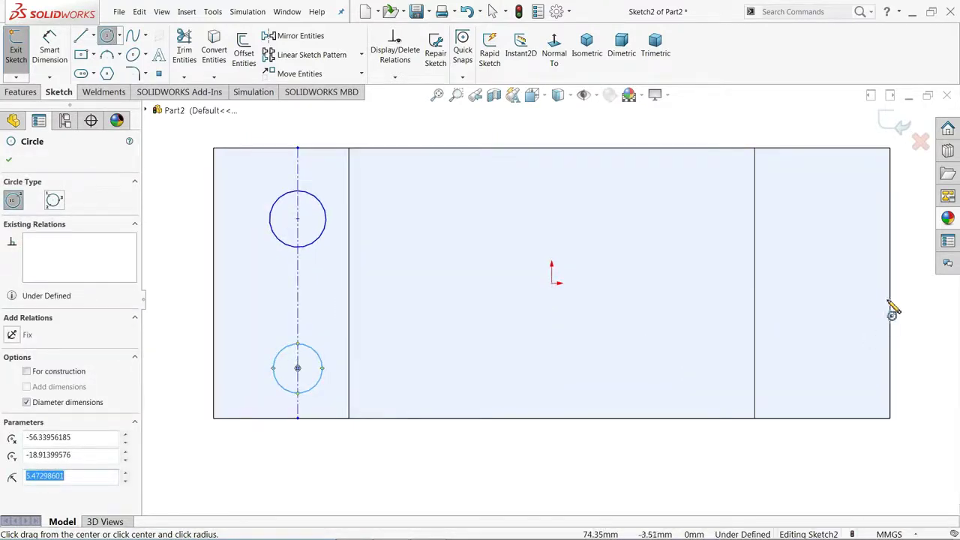
click(891, 284)
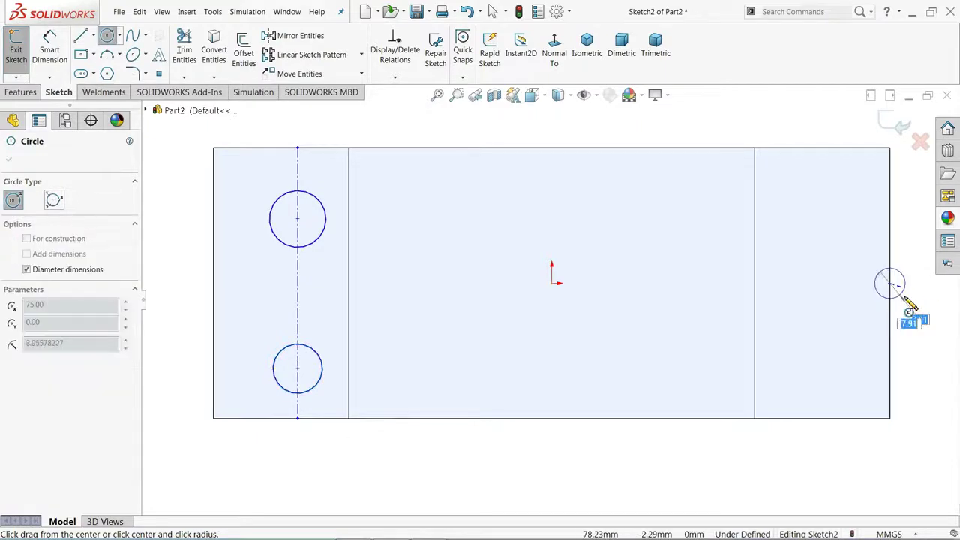
click(851, 300)
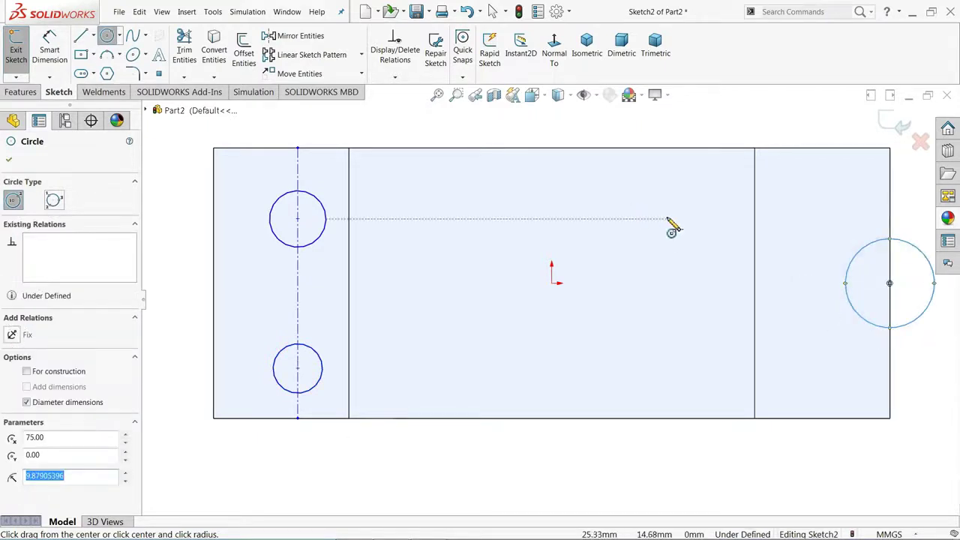
key(z)
right_click(209, 164)
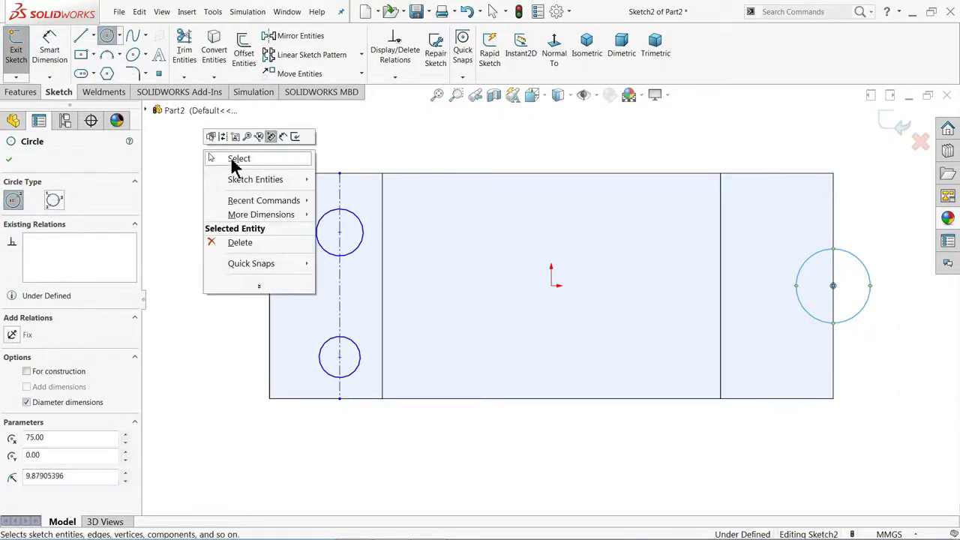
click(234, 165)
Add an equal relation between the two circles on the centerline
scroll(390, 247, down, 2)
drag(366, 174, 343, 413)
click(410, 375)
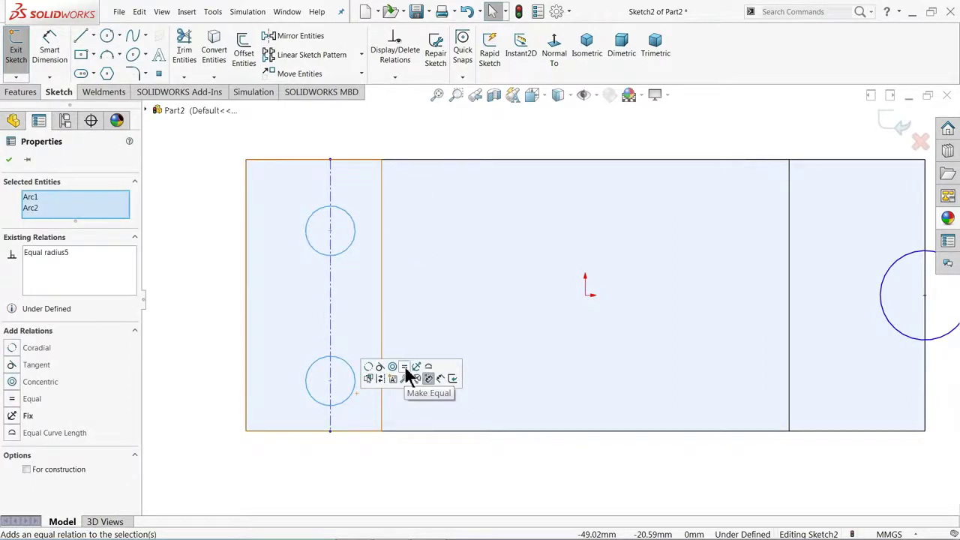
click(207, 226)
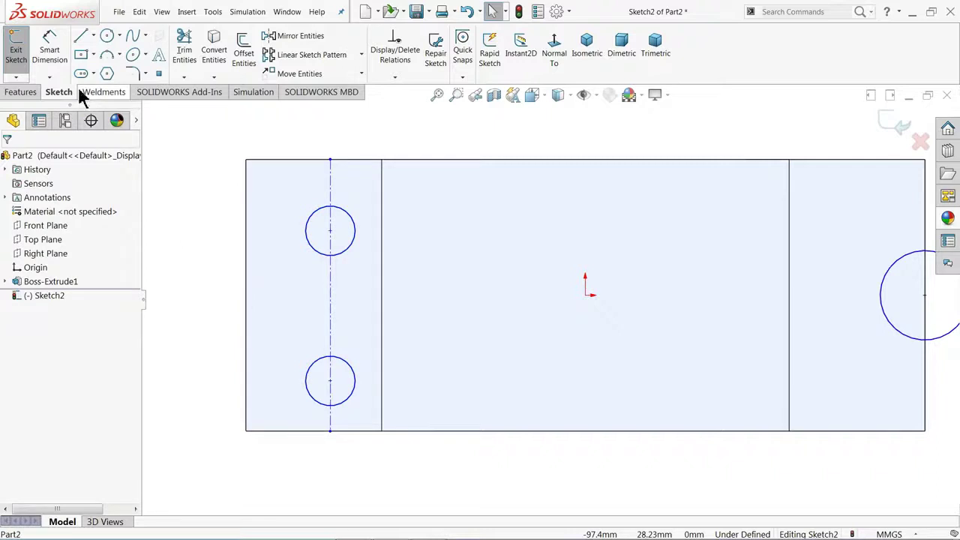
Dimension the vertical distance between the centres of the two left circles to 30 mm
click(49, 49)
click(330, 231)
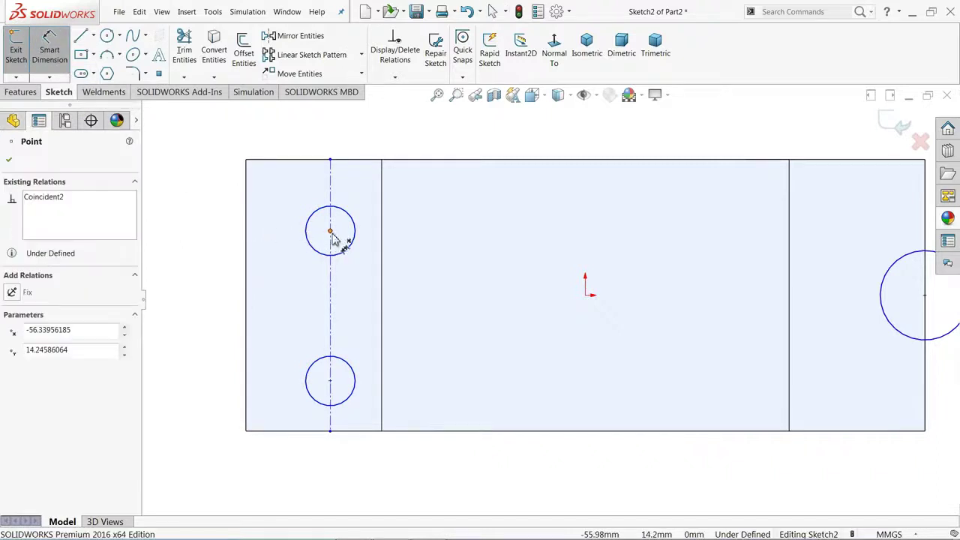
click(330, 381)
click(221, 302)
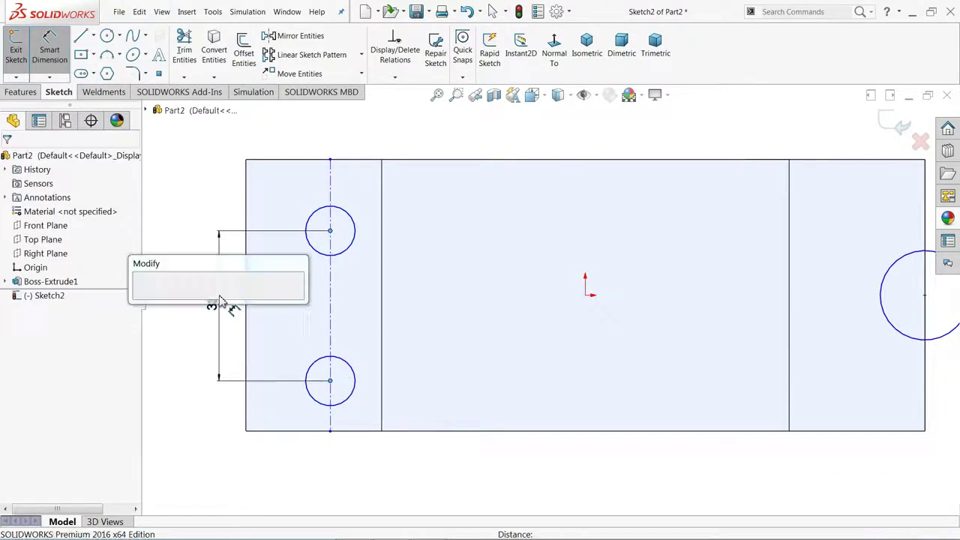
click(145, 302)
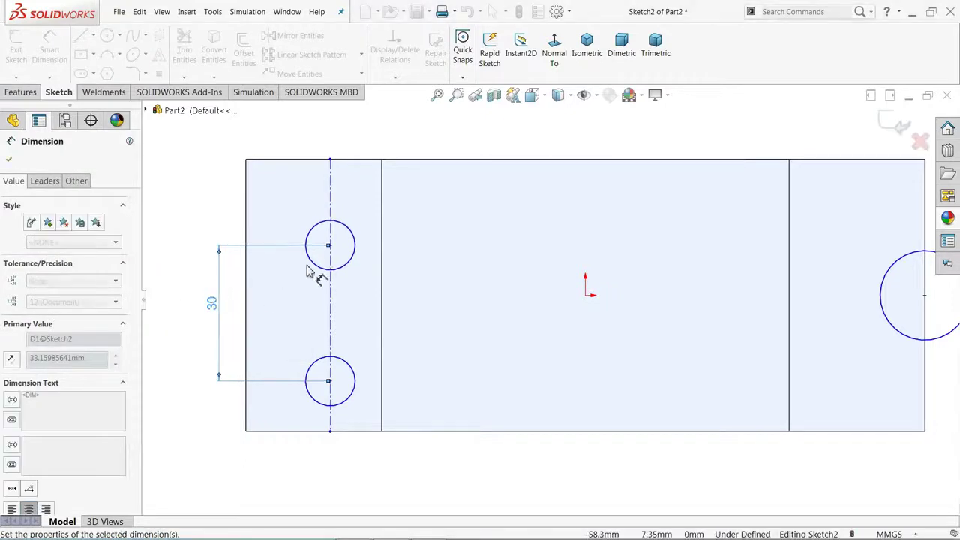
Dimension the diameter of the upper left circle to 12 mm
click(339, 229)
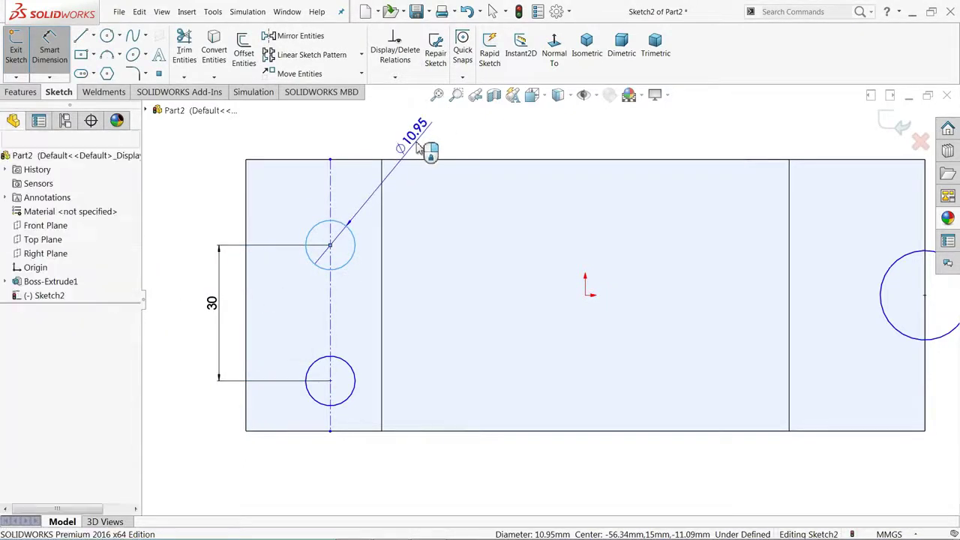
click(428, 149)
text(12)
click(339, 145)
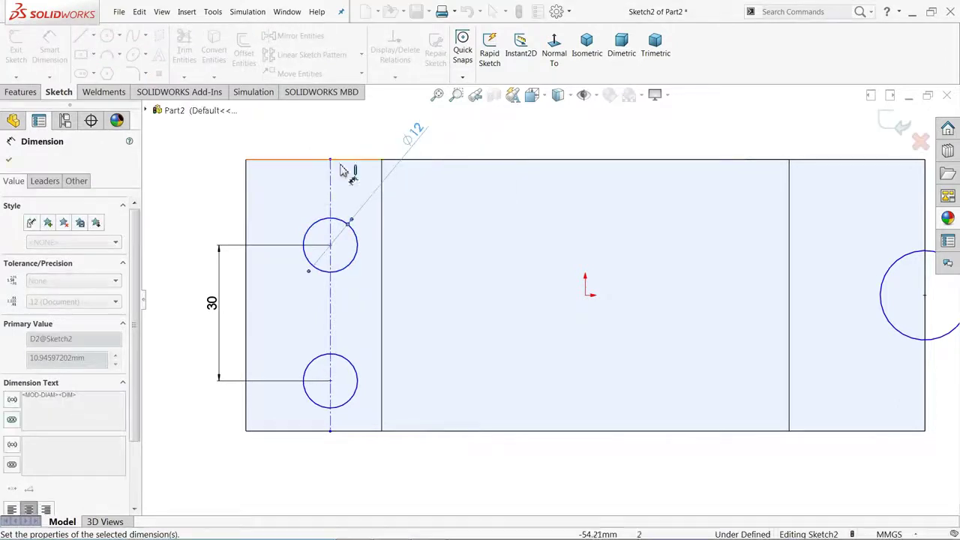
Dimension the horizontal distance from the part's left edge to the upper left circle's centre to 15 mm
click(330, 246)
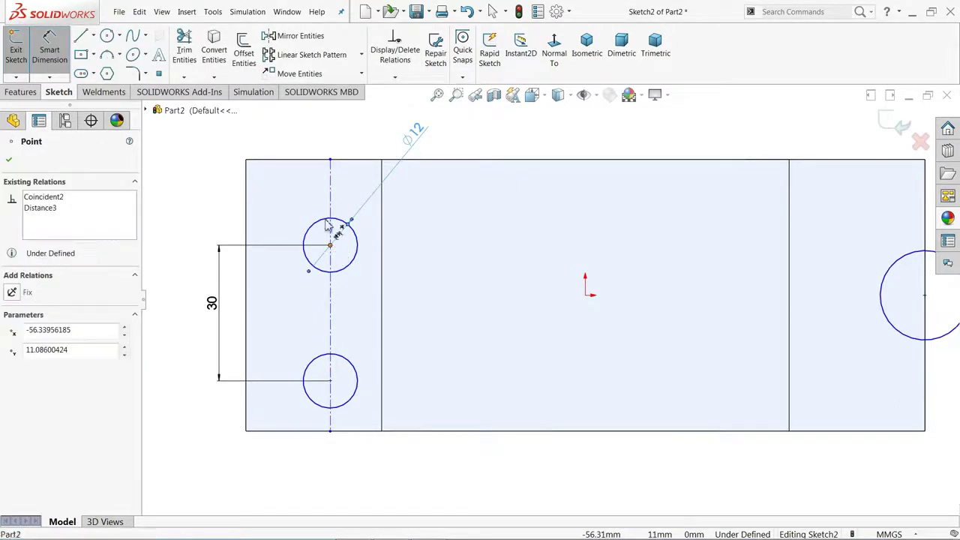
click(246, 214)
click(291, 139)
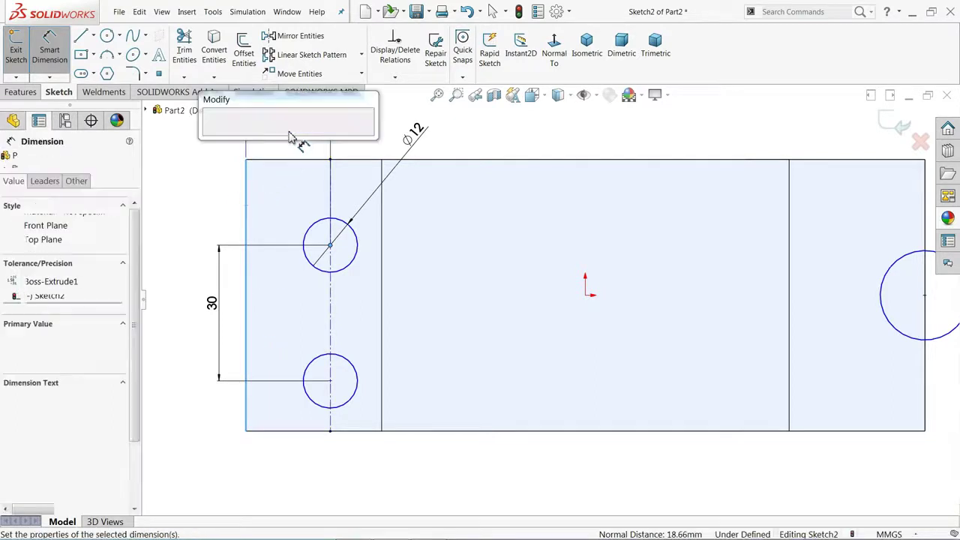
text(15)
key(Return)
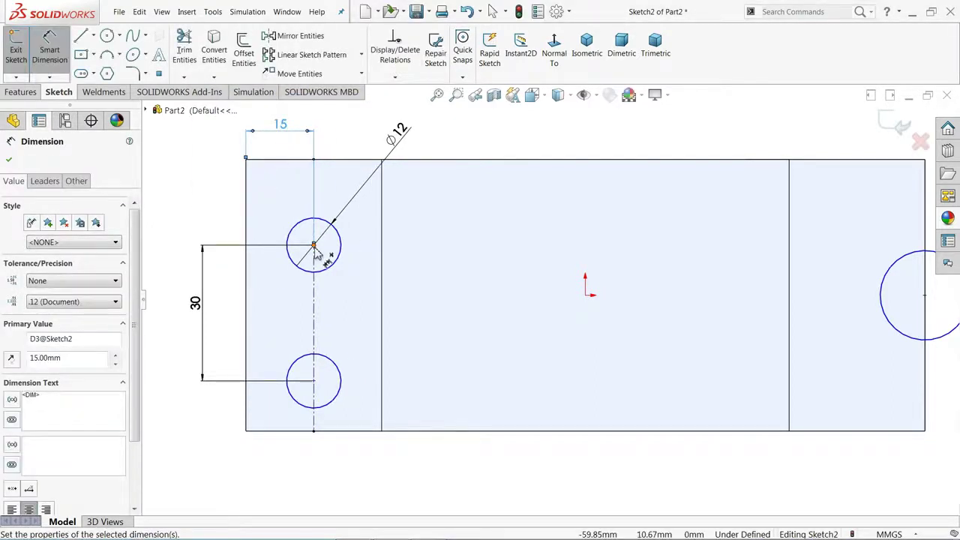
Dimension the vertical distance from the part's upper edge to the upper left circle's centre to 15 mm
click(314, 246)
click(291, 165)
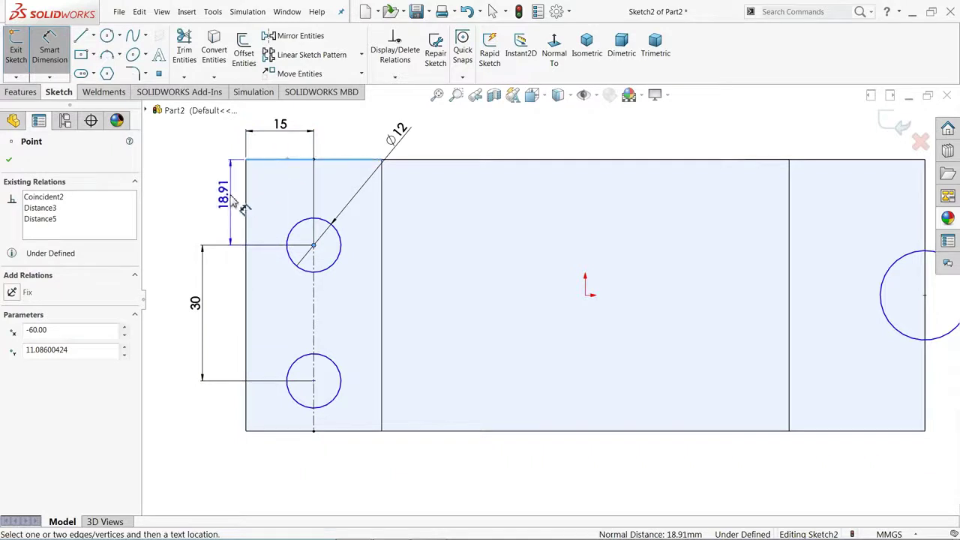
click(219, 198)
text(15)
key(Return)
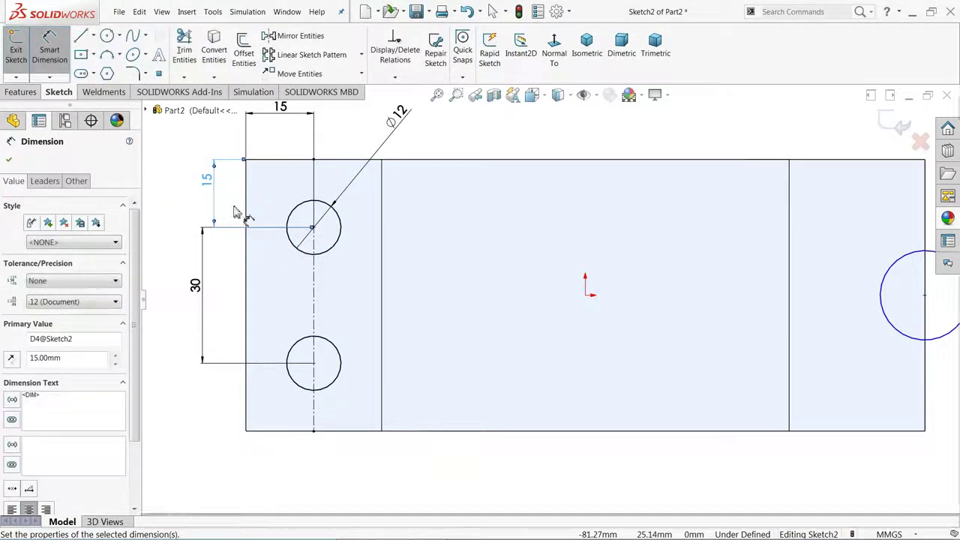
Dimension the diameter of the circle on the part's right edge to 14 mm
scroll(450, 317, up, 3)
scroll(765, 323, down, 2)
scroll(766, 323, down, 2)
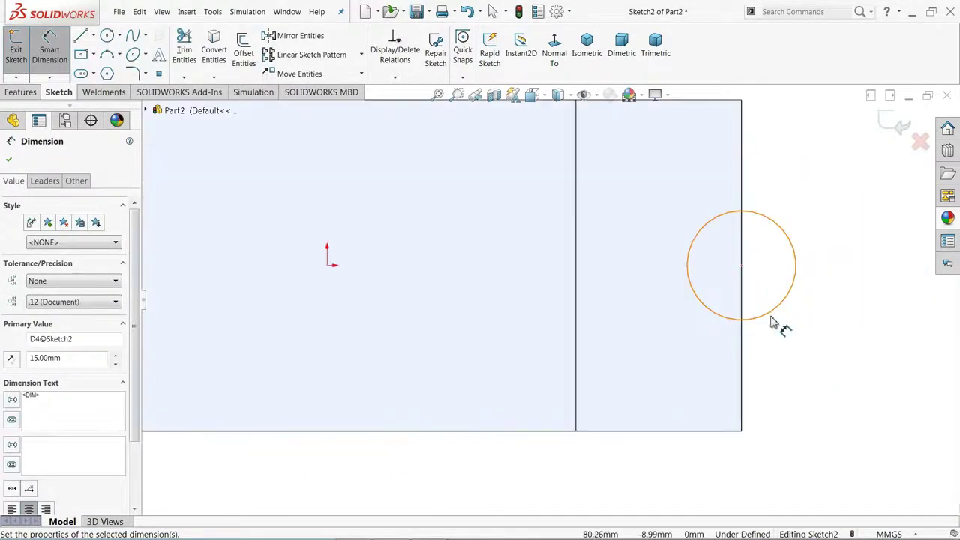
click(795, 291)
click(832, 277)
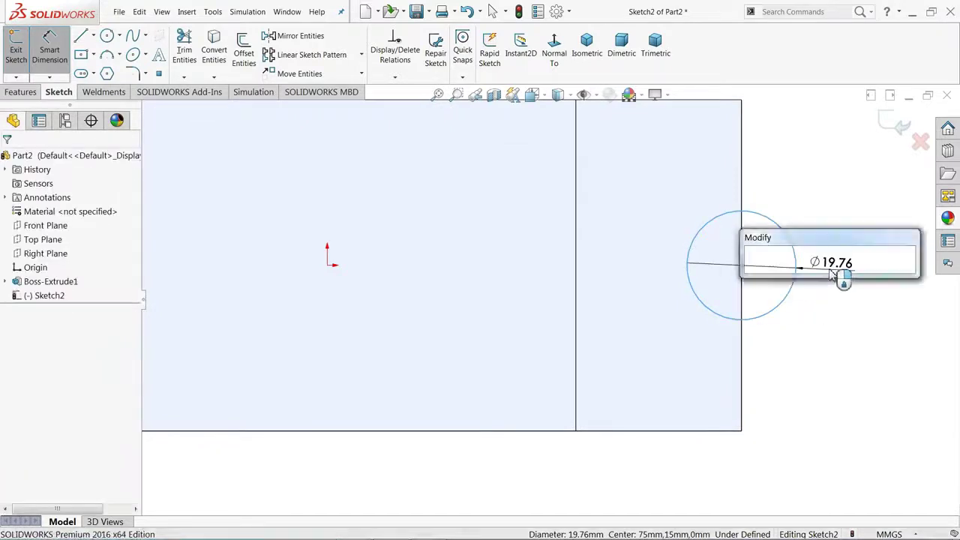
text(14)
key(Return)
key(f)
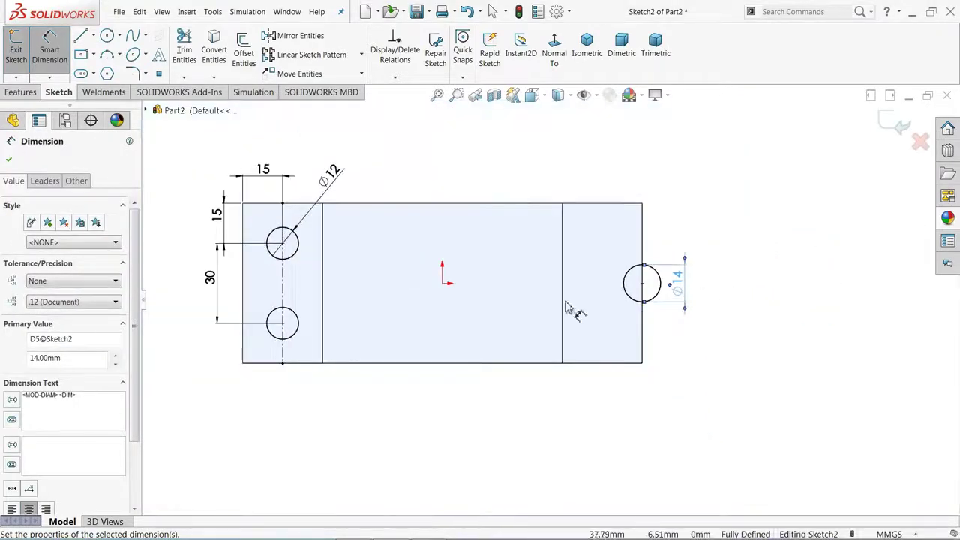
Cut the three sketched circles through the stepped body with an Extruded Cut set to Through All
click(586, 47)
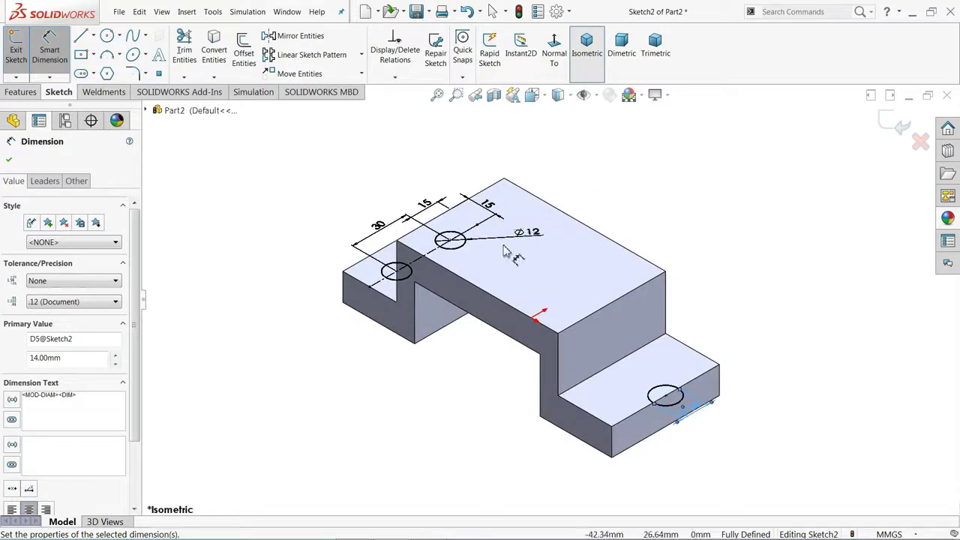
click(620, 50)
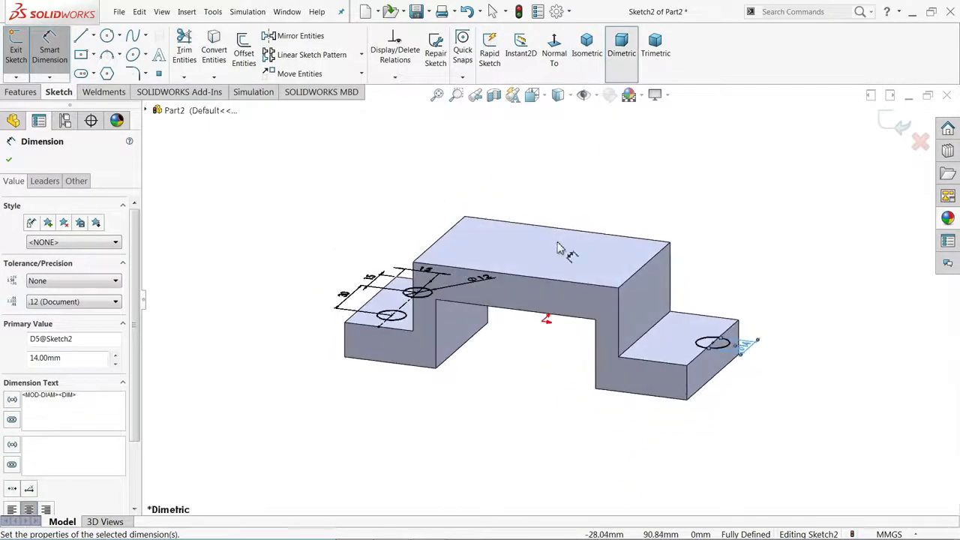
click(21, 92)
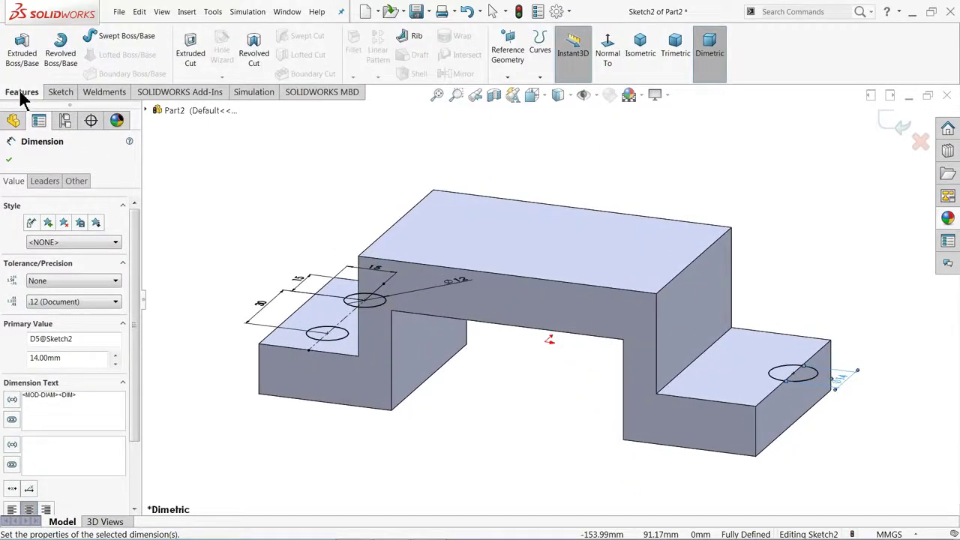
click(191, 49)
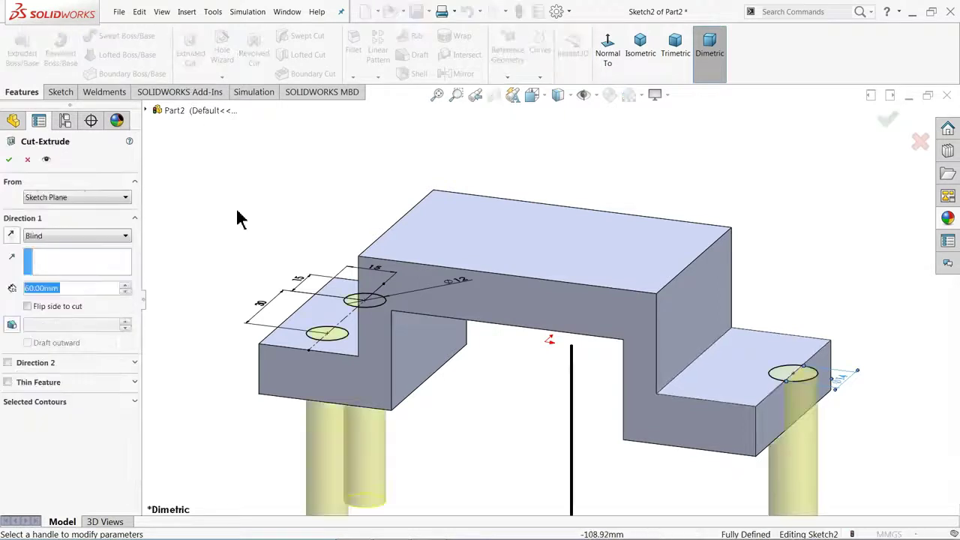
scroll(662, 421, down, 2)
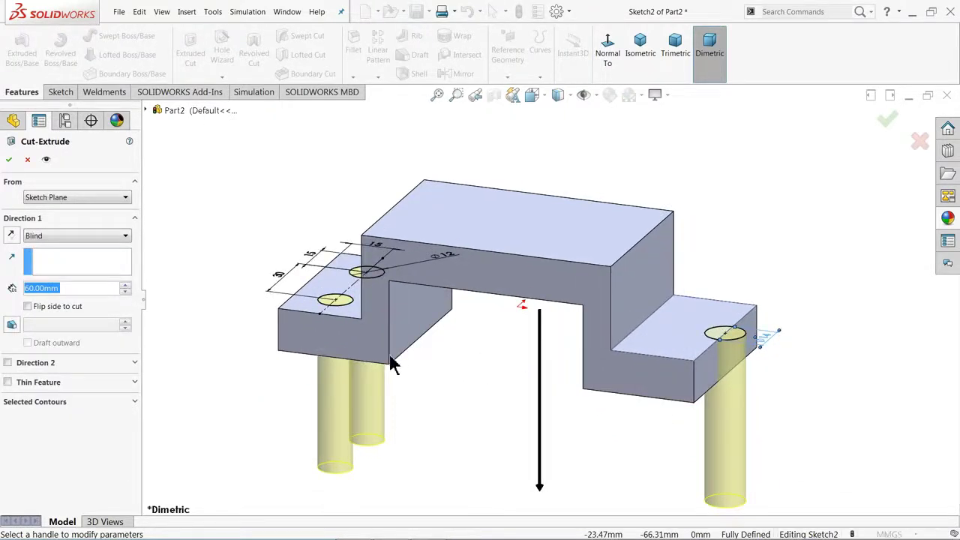
click(45, 237)
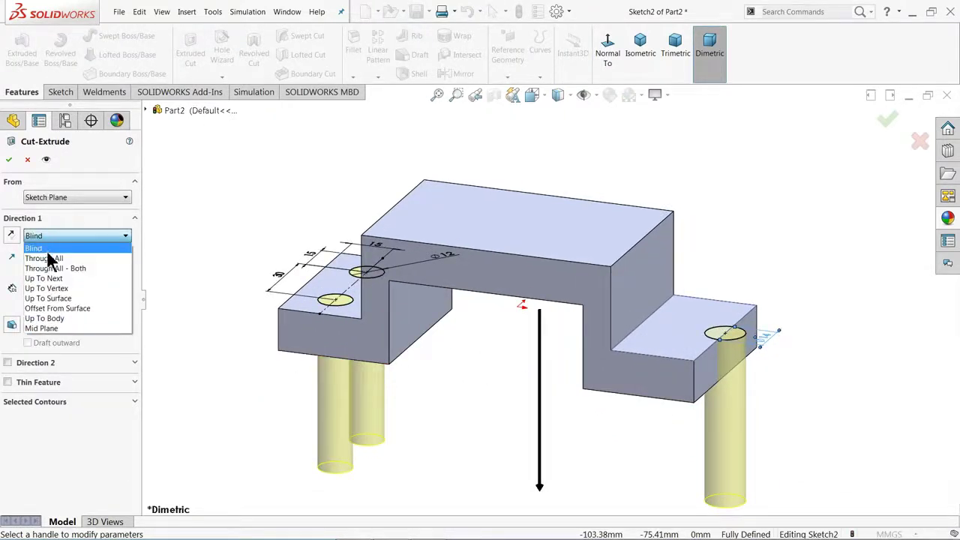
click(45, 259)
middle_drag(332, 338, 330, 377)
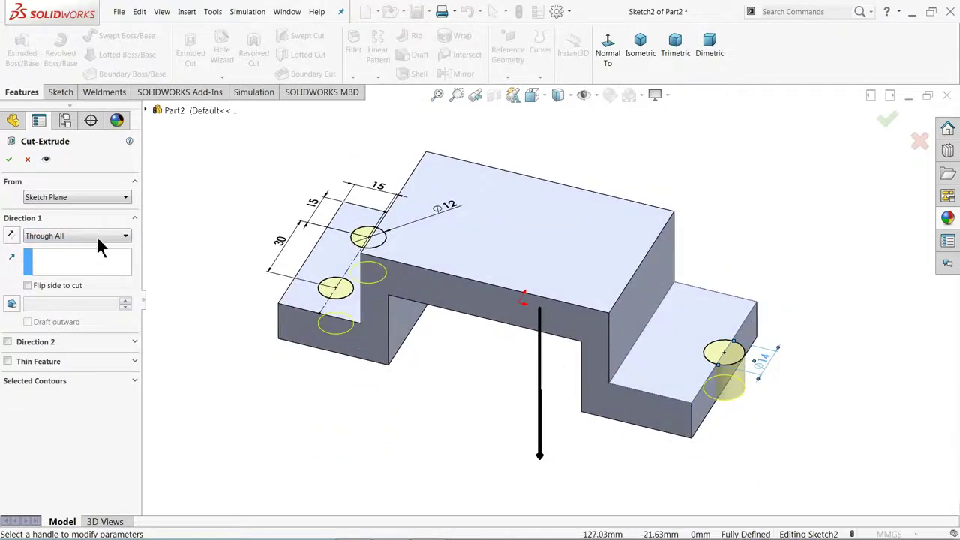
click(9, 160)
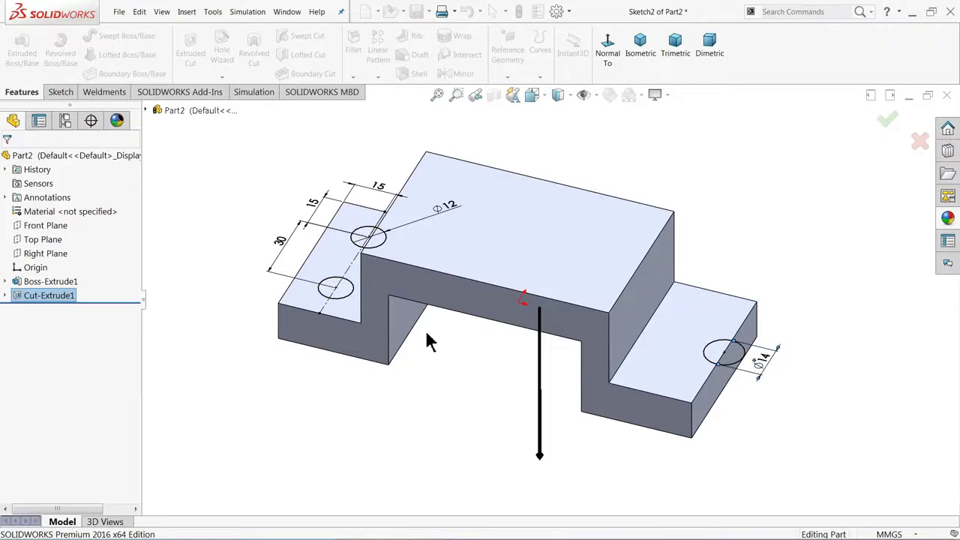
mouse_move(428, 351)
middle_down()
mouse_move(506, 427)
mouse_move(452, 491)
mouse_move(470, 337)
mouse_move(422, 337)
middle_up()
scroll(472, 359, down, 2)
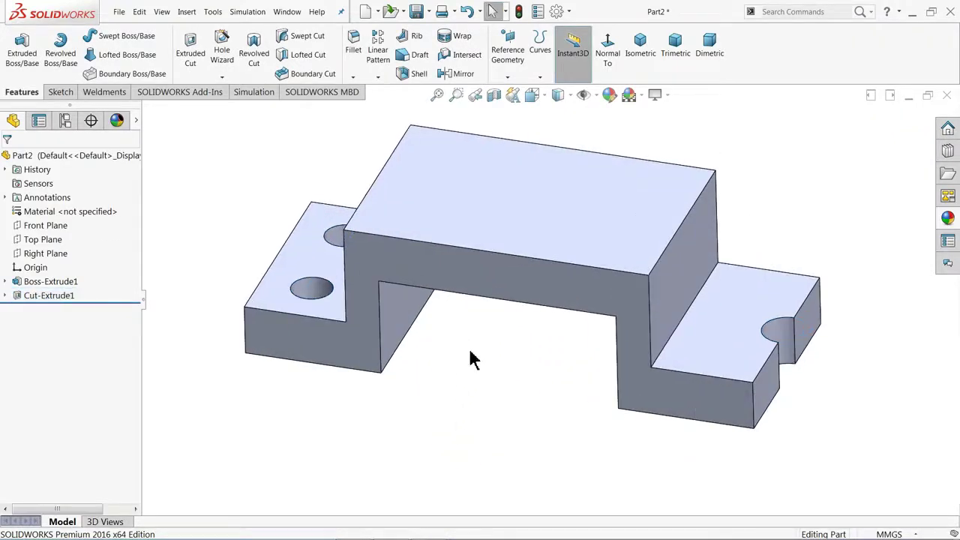
Fillet the six bend edges running across the width of the stepped body, inside and outside, with a 2 mm radius
click(355, 50)
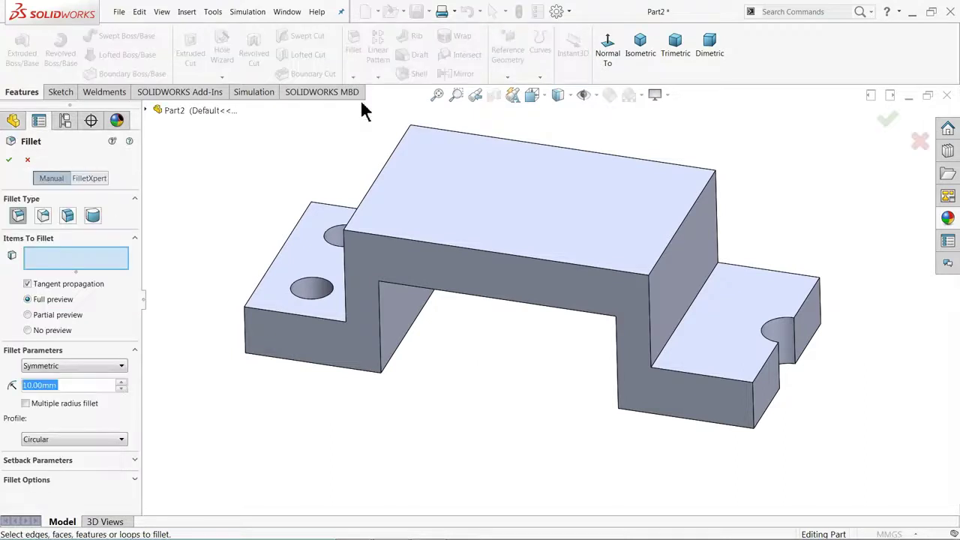
text(2)
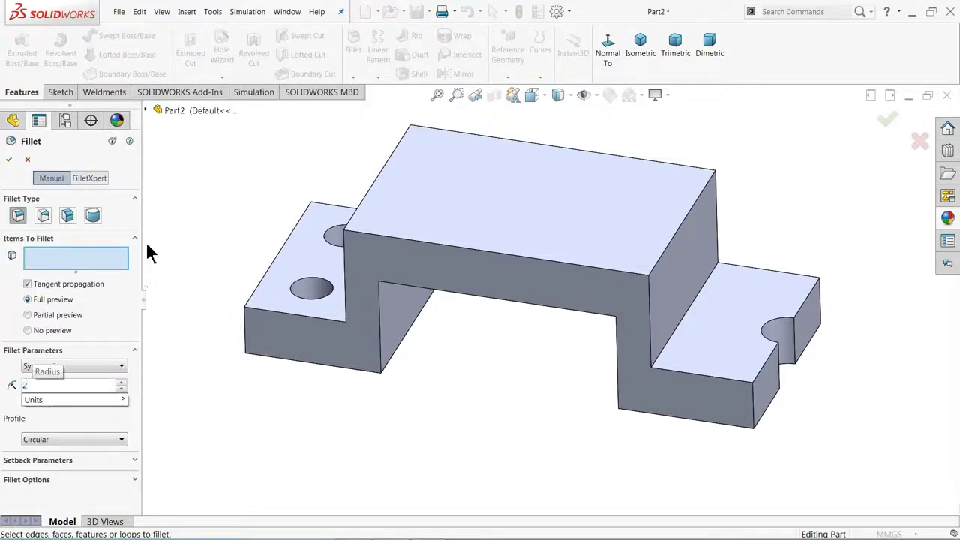
key(Return)
click(369, 198)
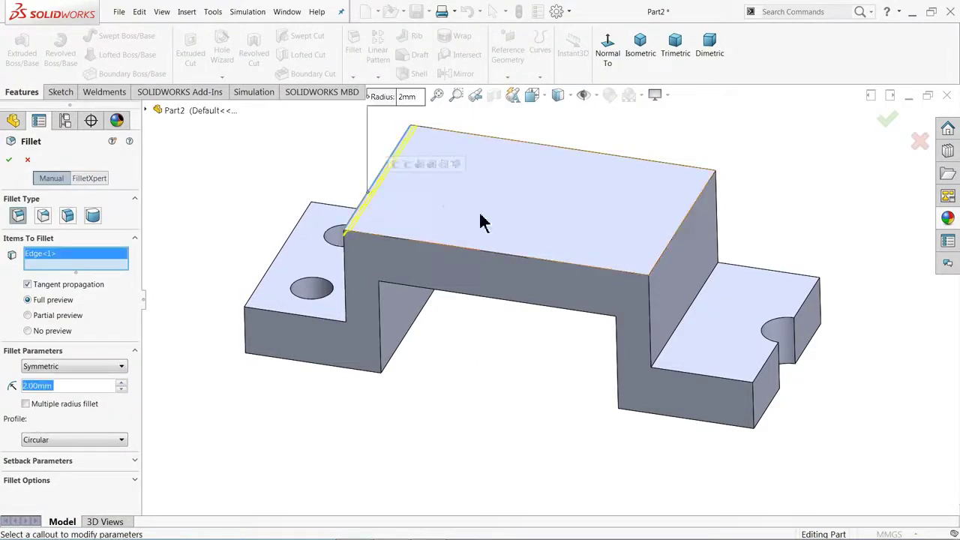
click(673, 246)
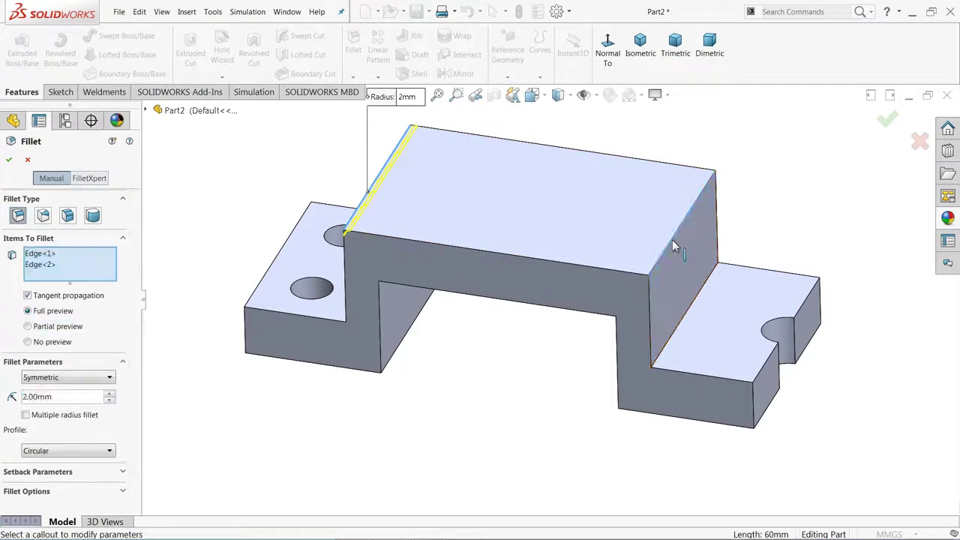
click(679, 328)
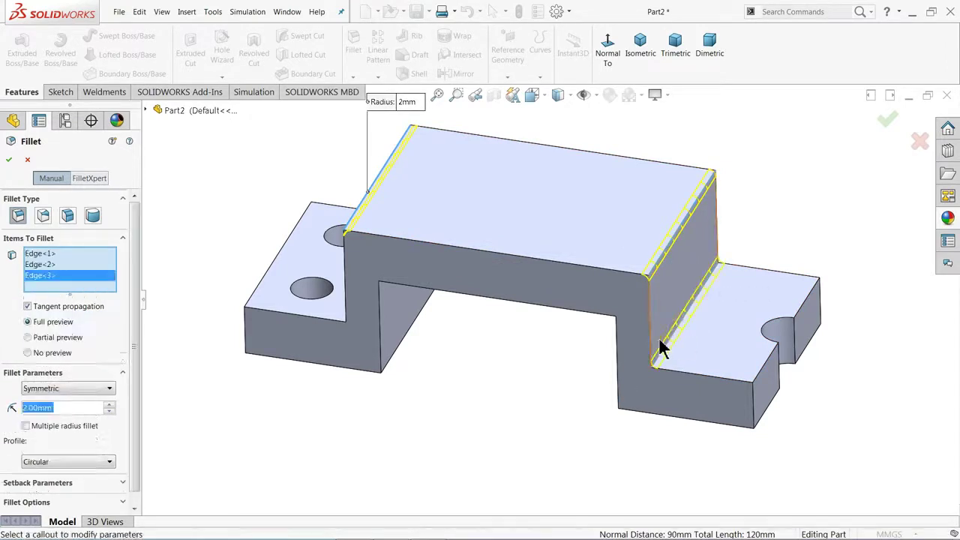
click(626, 310)
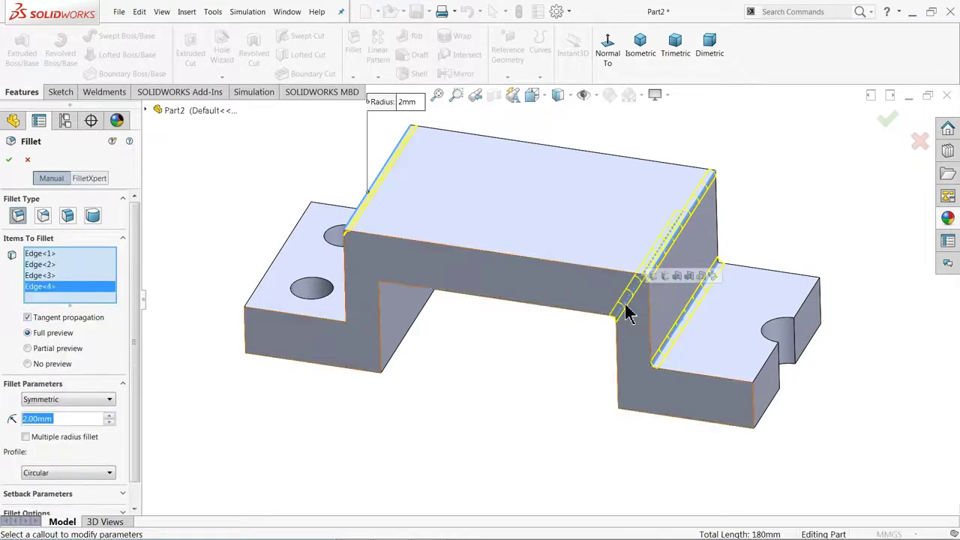
click(388, 273)
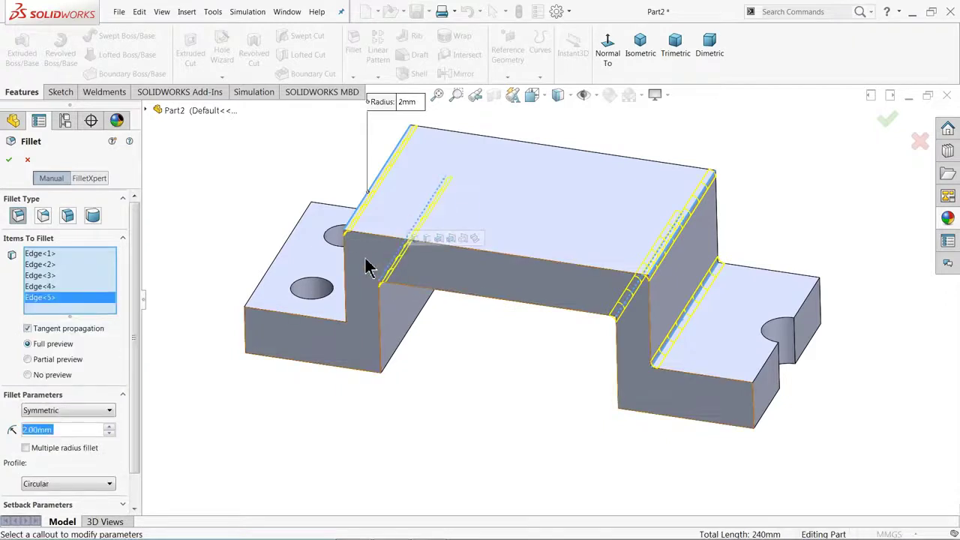
click(356, 318)
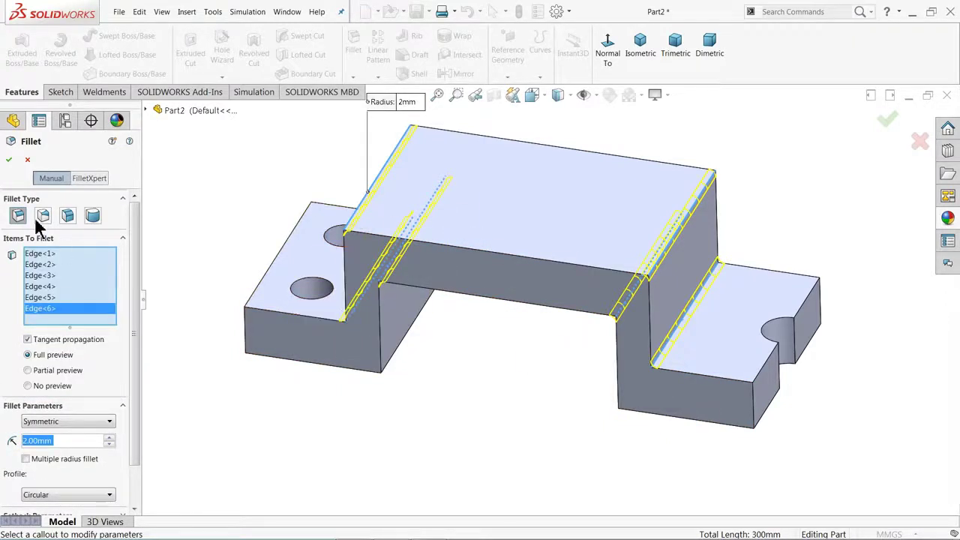
key(Return)
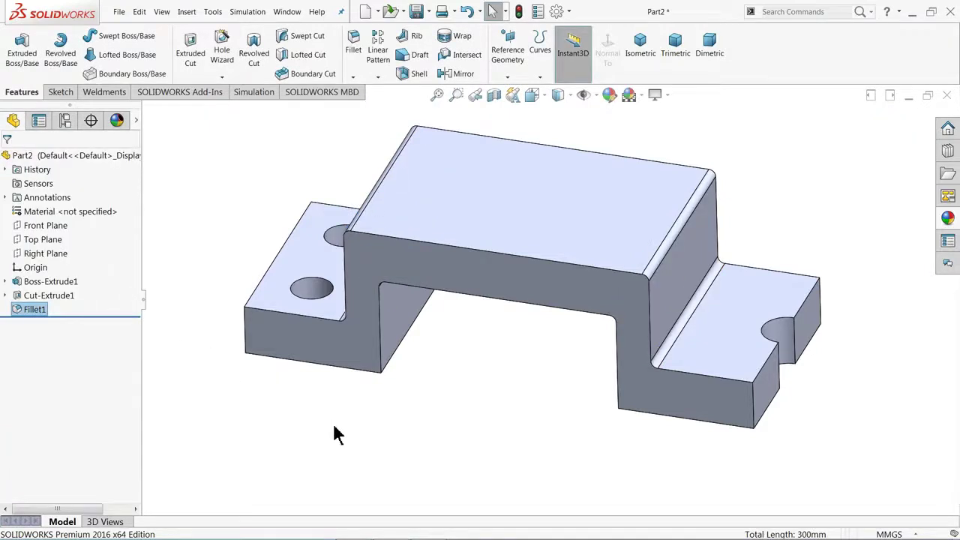
Fillet the two vertical outer corner edges of the flange with the two holes, using a 10 mm radius
click(355, 51)
text(10)
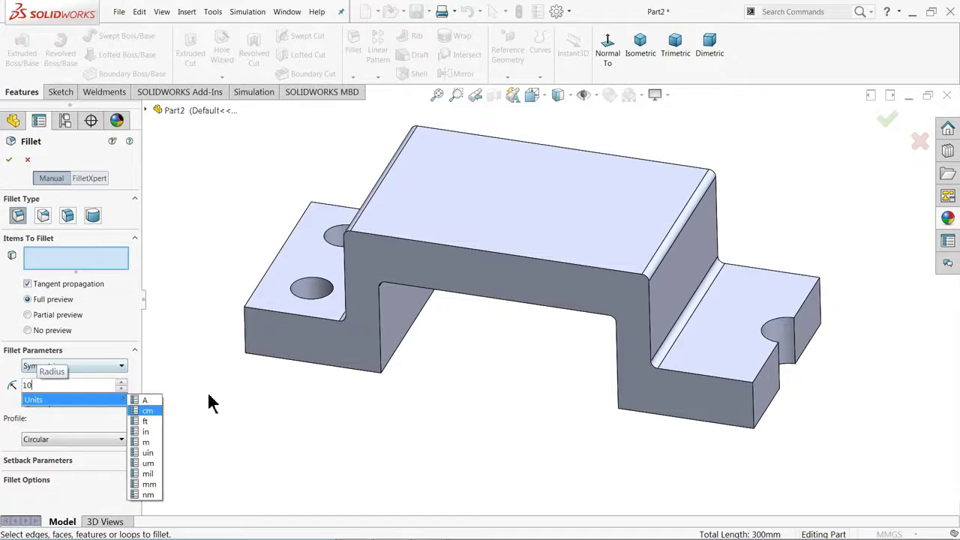
click(248, 339)
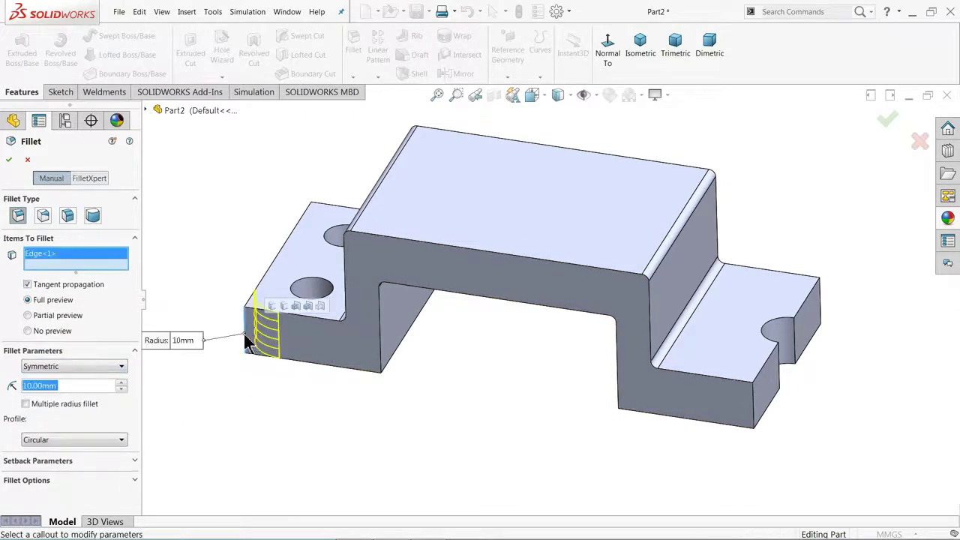
click(314, 229)
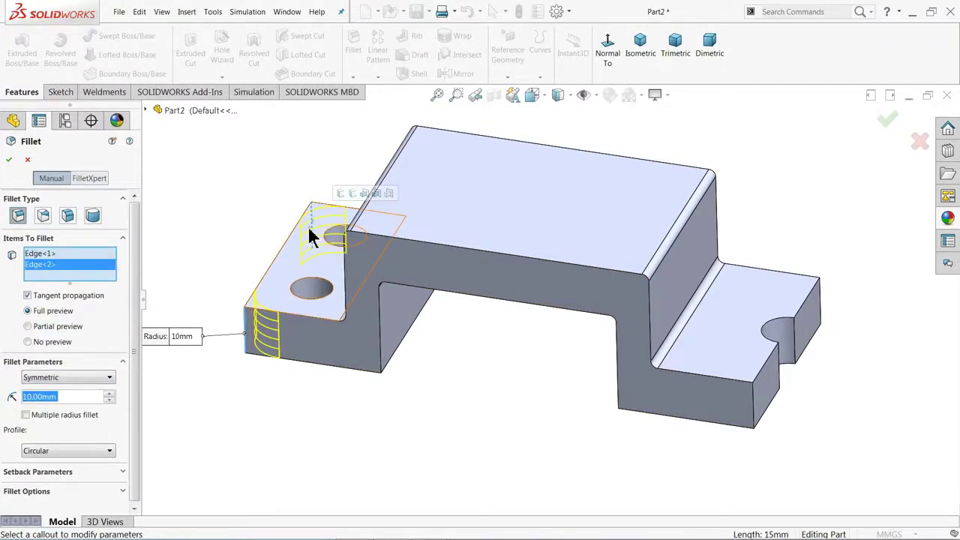
middle_drag(425, 317, 481, 337)
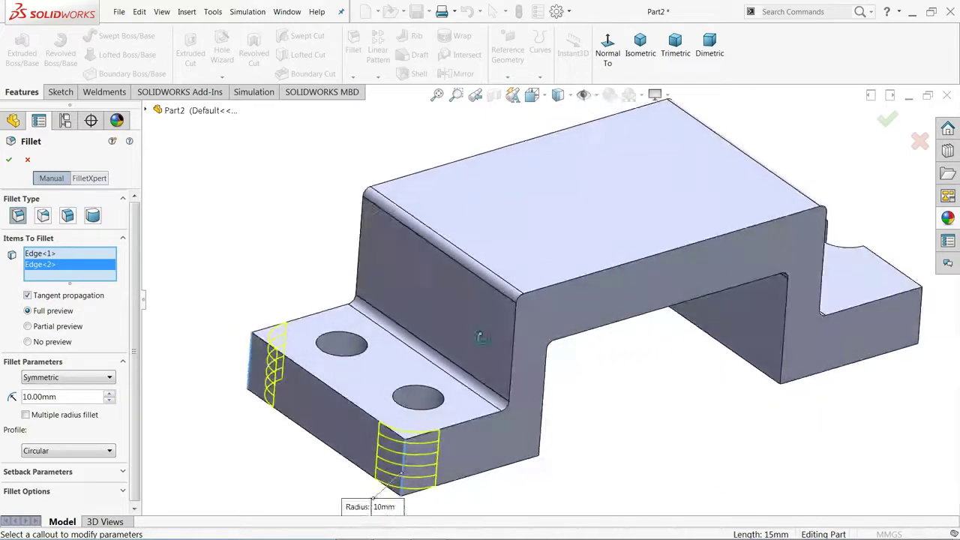
click(9, 159)
scroll(519, 279, up, 3)
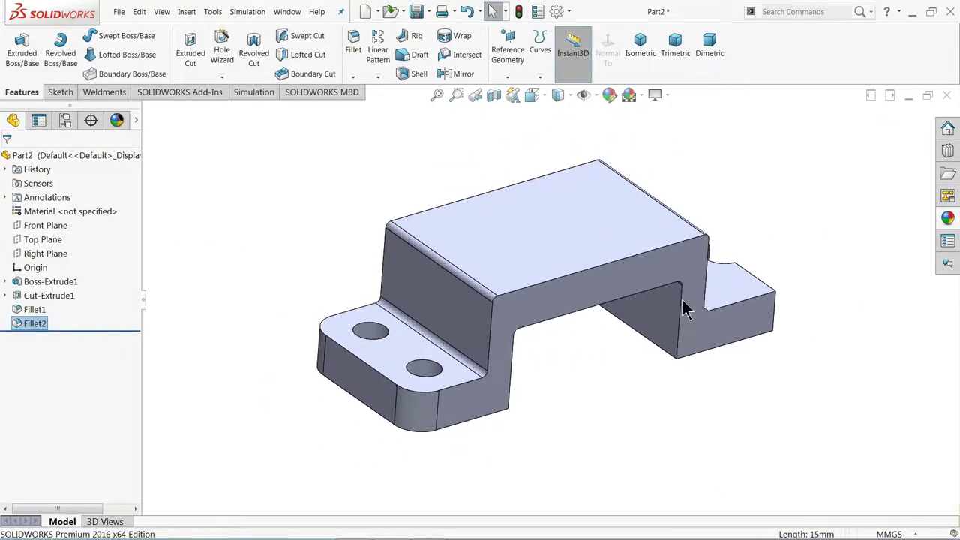
Check the reference drawing in the photo viewer, and sketch a circle about 25 mm in radius on the raised top face, centred on the origin
click(913, 12)
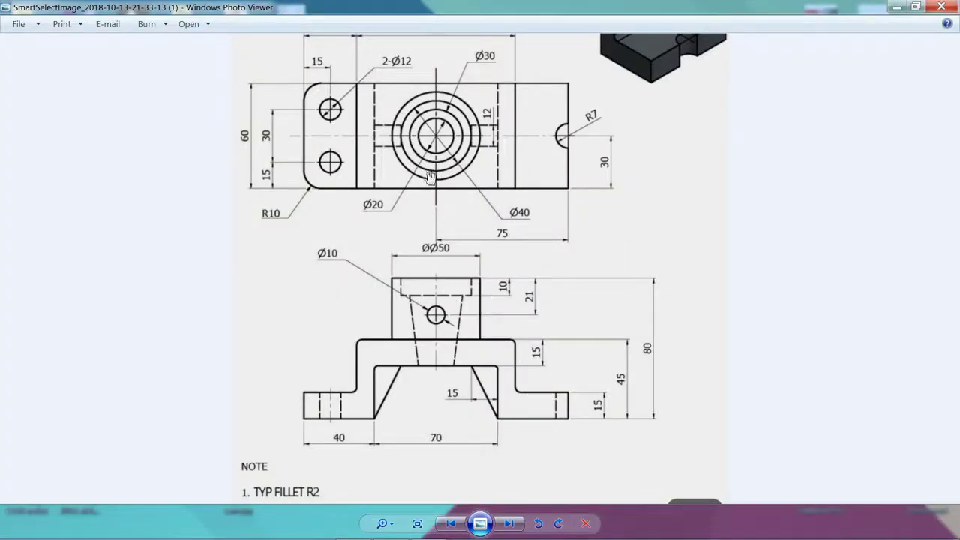
drag(431, 276, 447, 309)
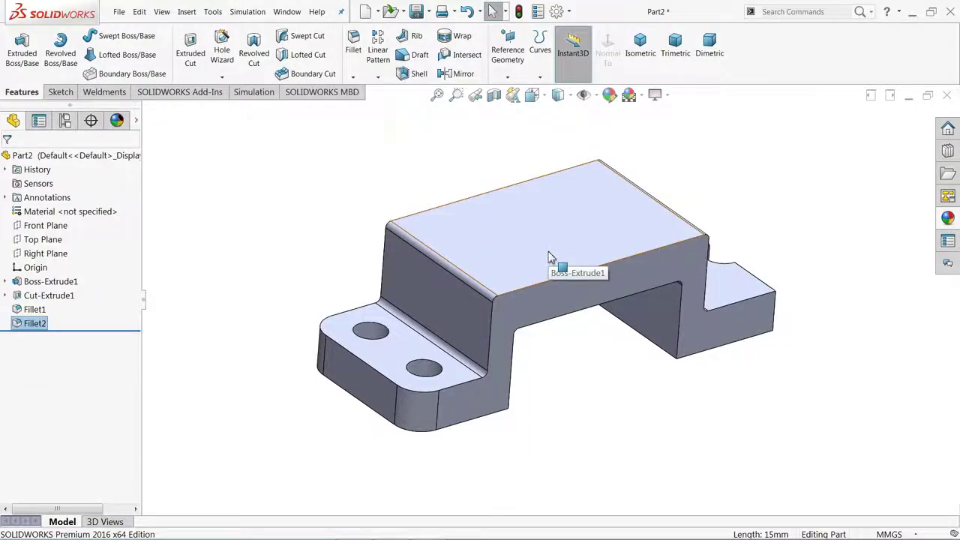
click(561, 269)
click(588, 228)
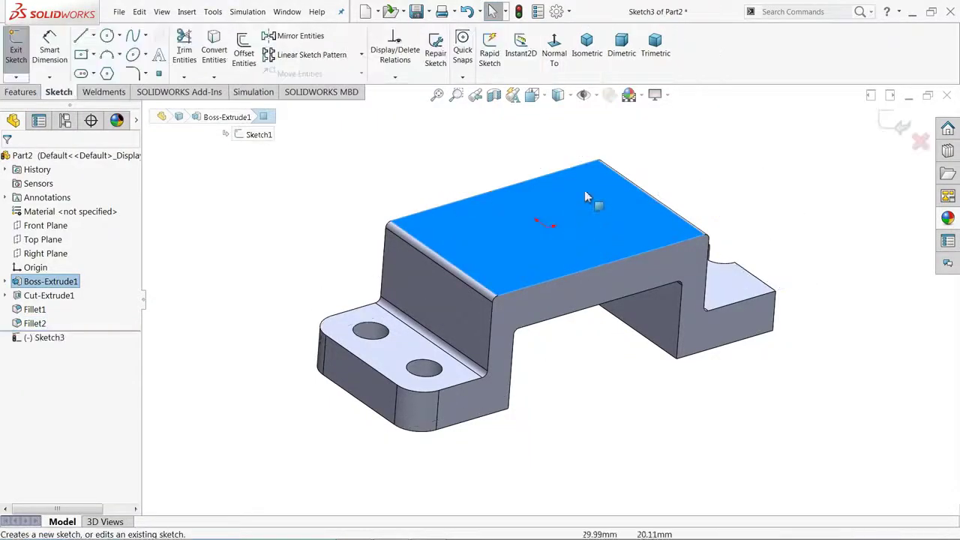
click(554, 45)
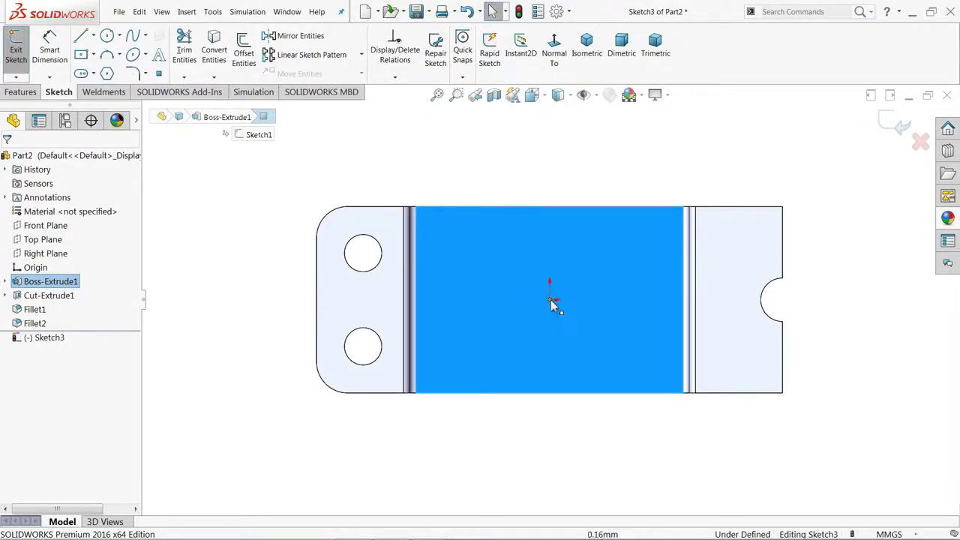
click(107, 35)
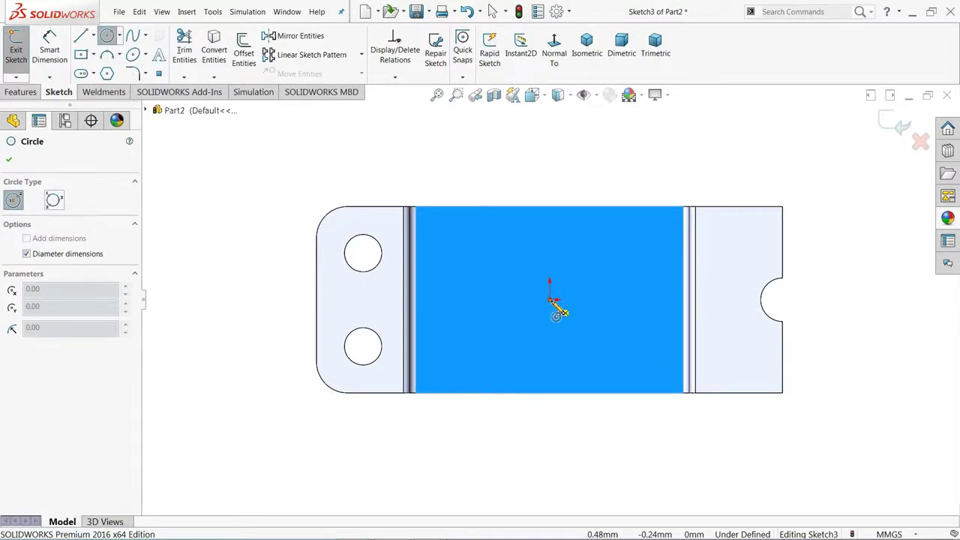
click(550, 300)
click(627, 275)
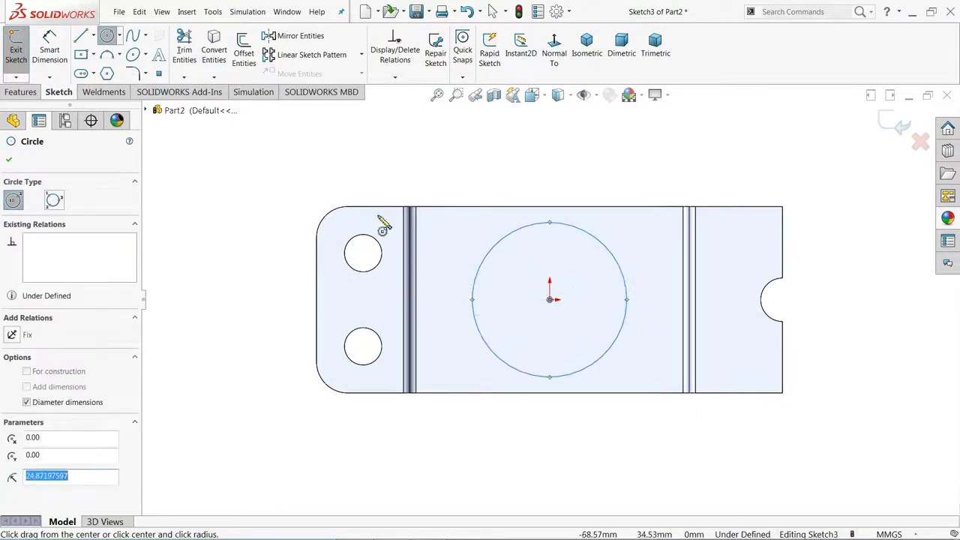
Dimension the diameter of the circle on the top face to 50 mm
click(50, 46)
click(513, 228)
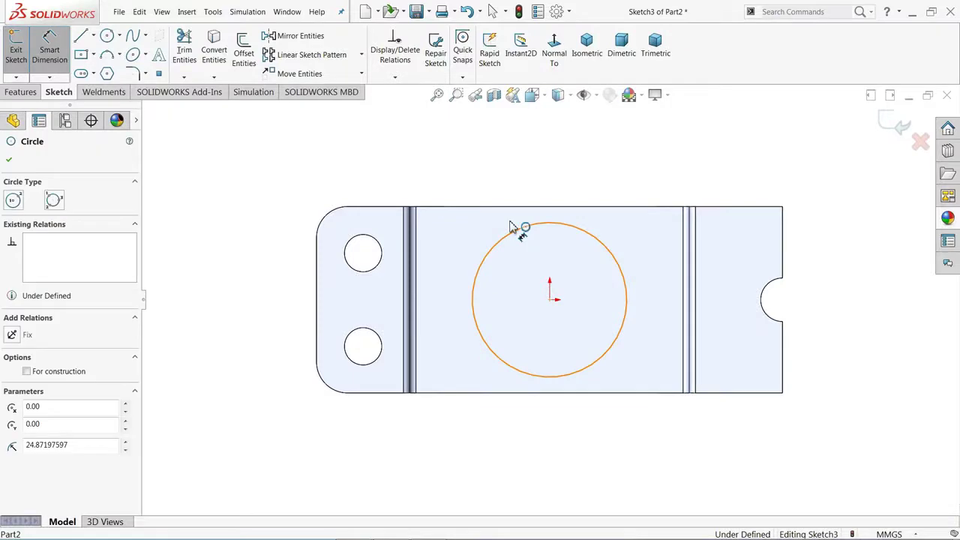
click(545, 182)
text(50)
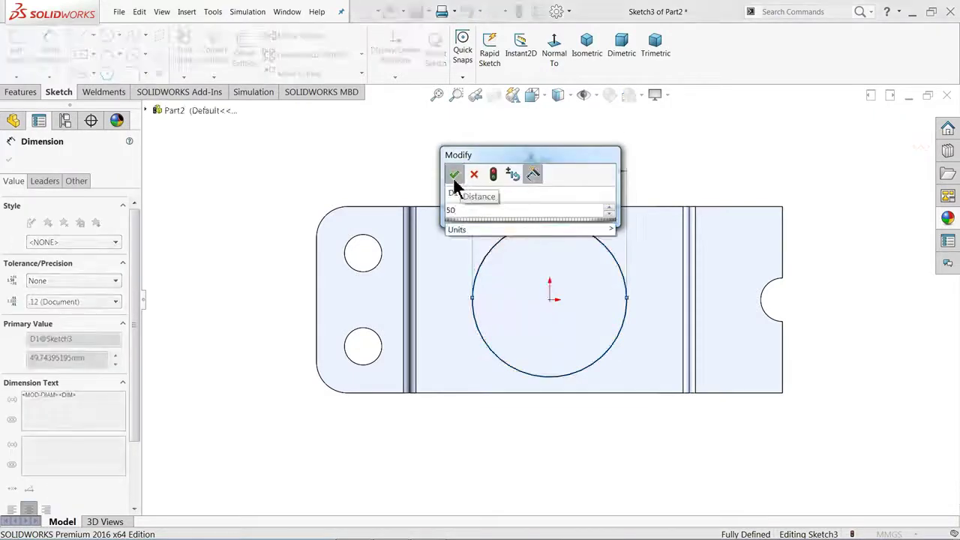
click(454, 174)
click(599, 59)
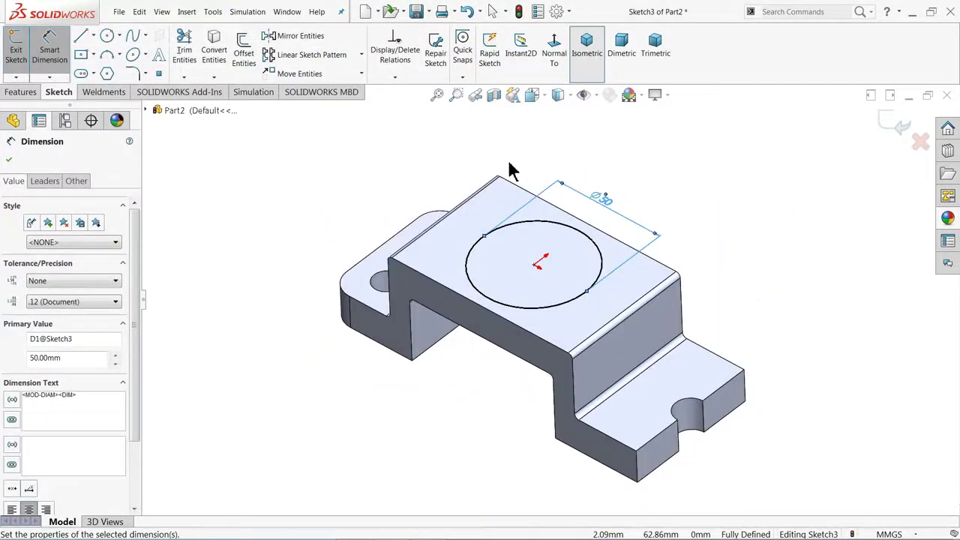
Extrude the 50 mm circle upward 35 mm as a cylindrical boss merged with the stepped body
click(21, 93)
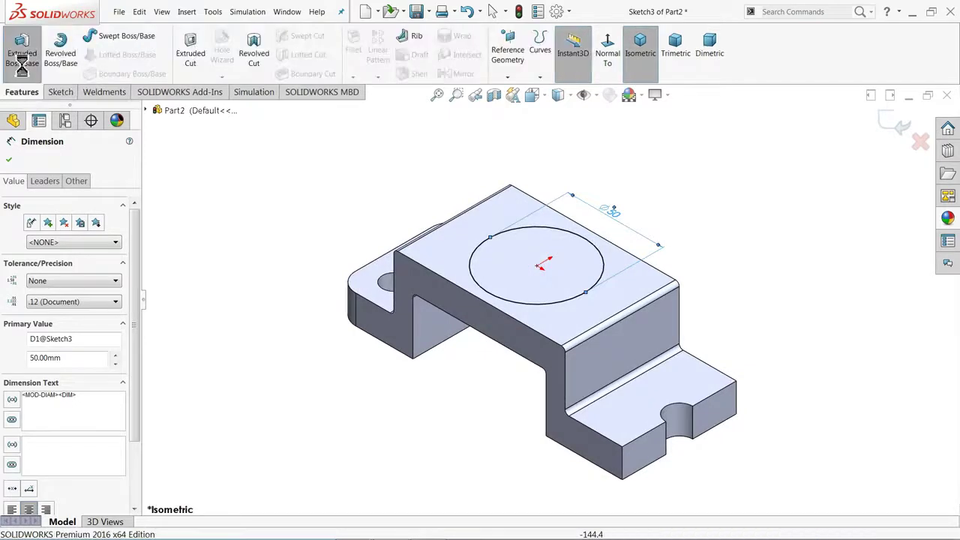
click(22, 54)
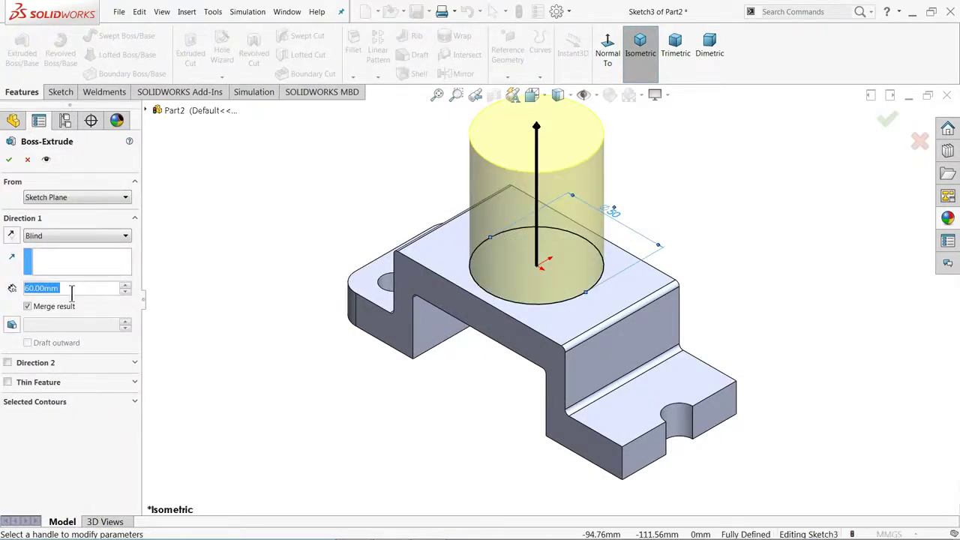
text(35)
key(Return)
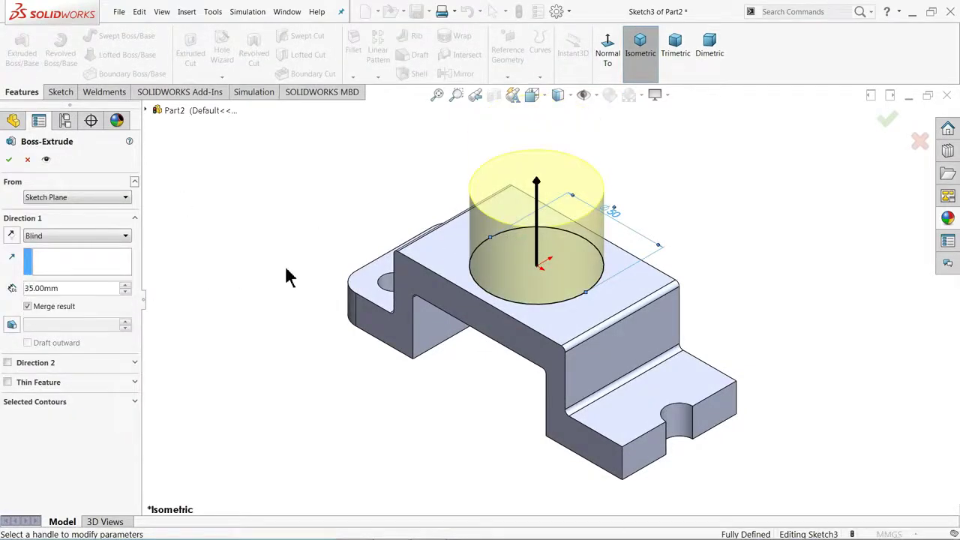
scroll(544, 266, down, 1)
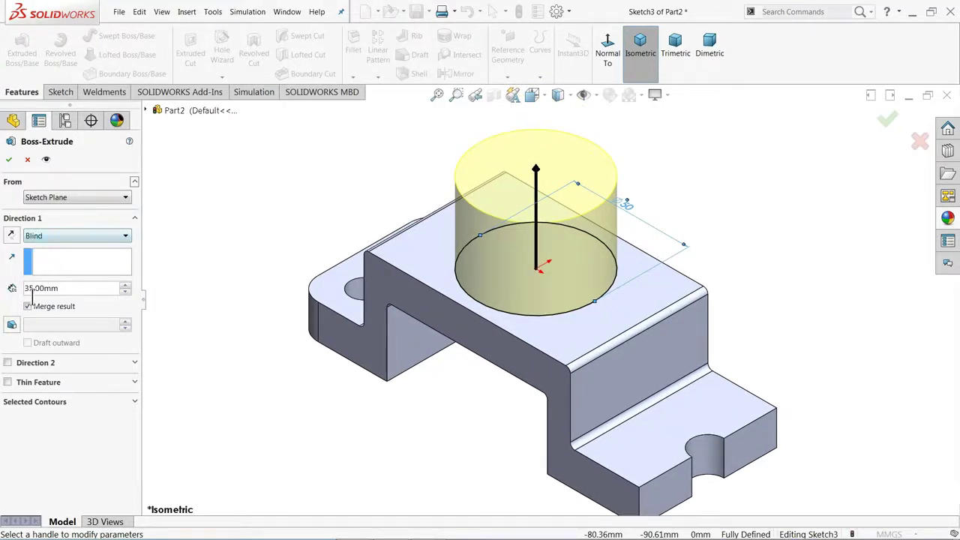
click(9, 161)
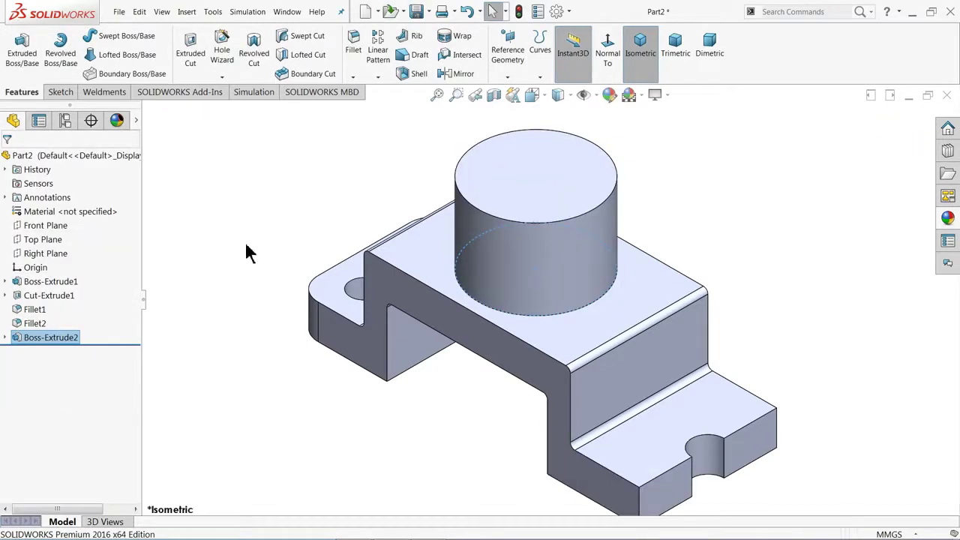
Sketch a circle about 18 mm in radius on the top face of the cylindrical boss, centred on the origin
mouse_move(249, 253)
middle_down()
mouse_move(280, 238)
mouse_move(328, 176)
mouse_move(263, 240)
middle_up()
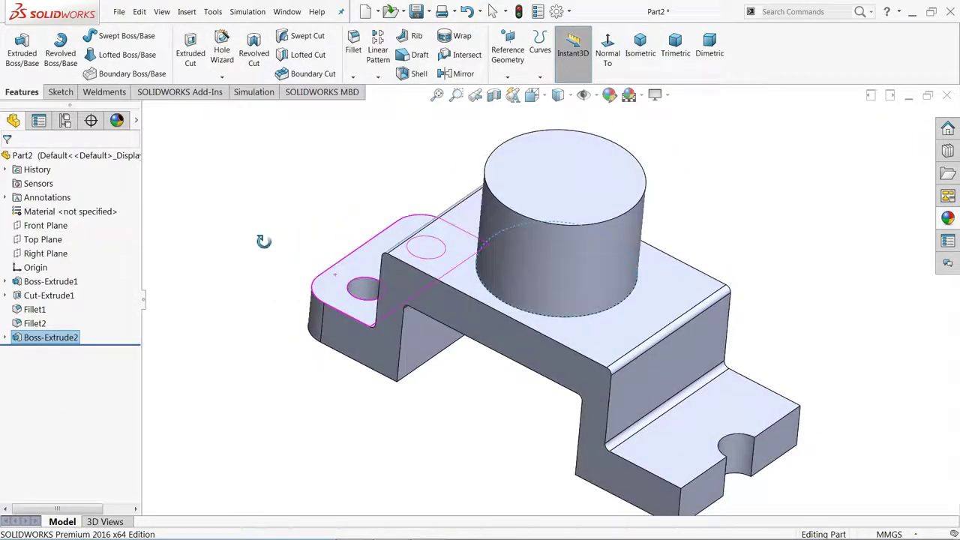
click(574, 188)
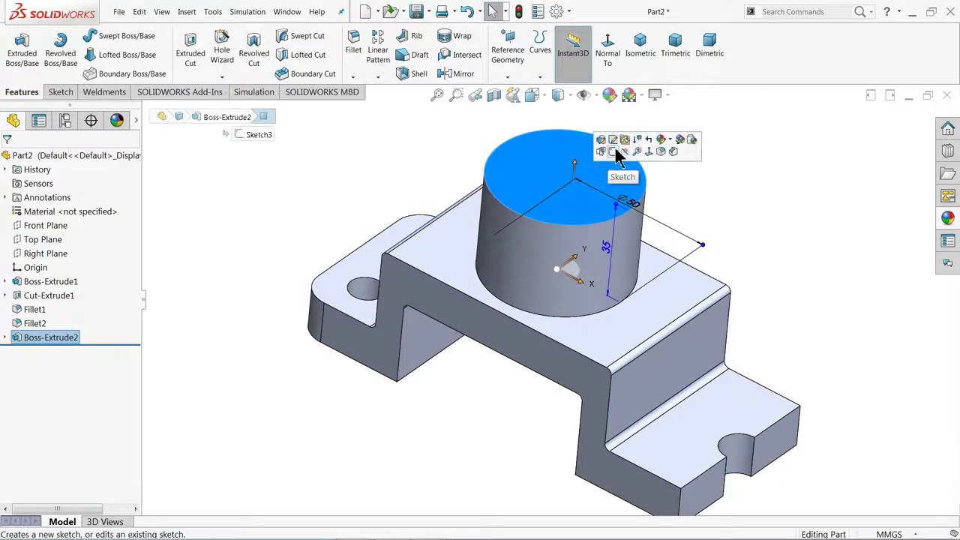
click(614, 147)
scroll(544, 209, down, 3)
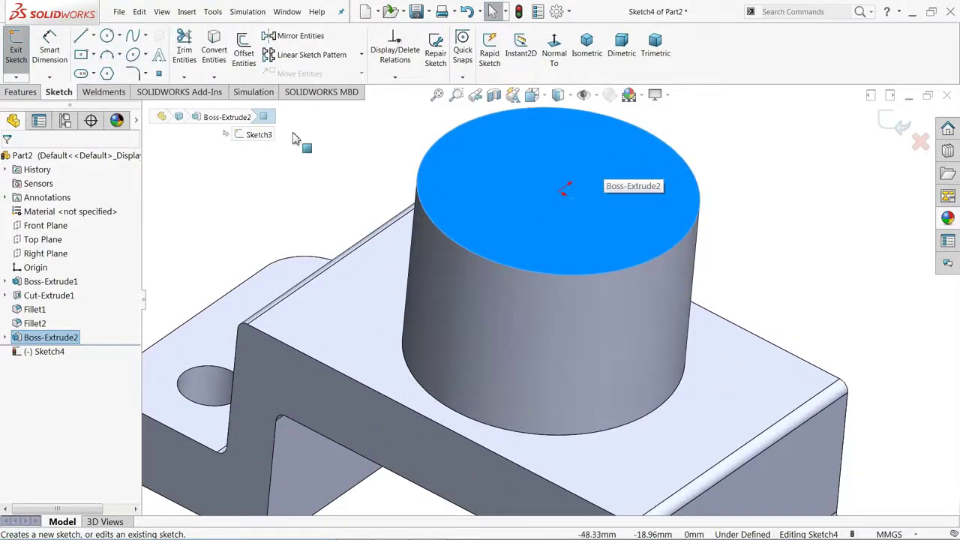
click(107, 35)
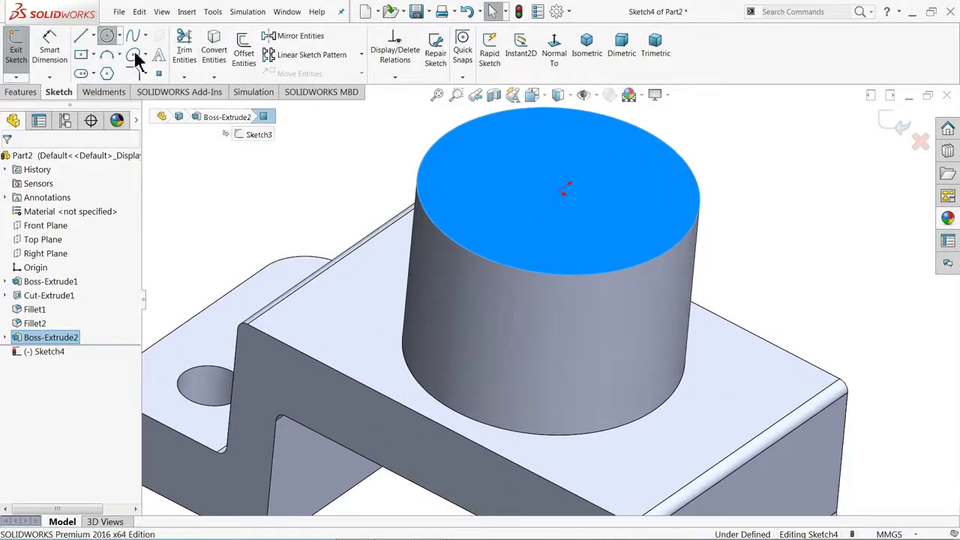
click(559, 191)
click(635, 154)
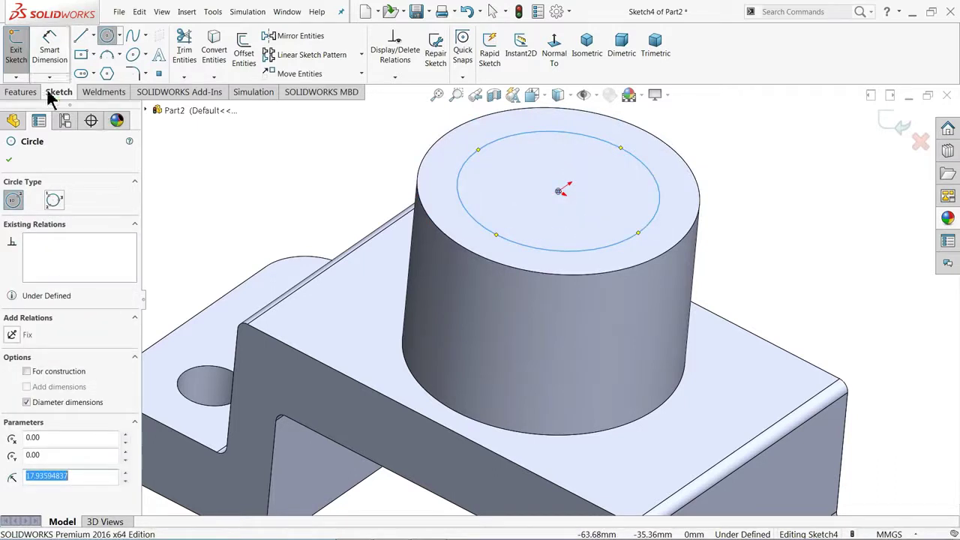
Dimension the diameter of the circle on the boss's top face to 40 mm
click(50, 45)
click(462, 176)
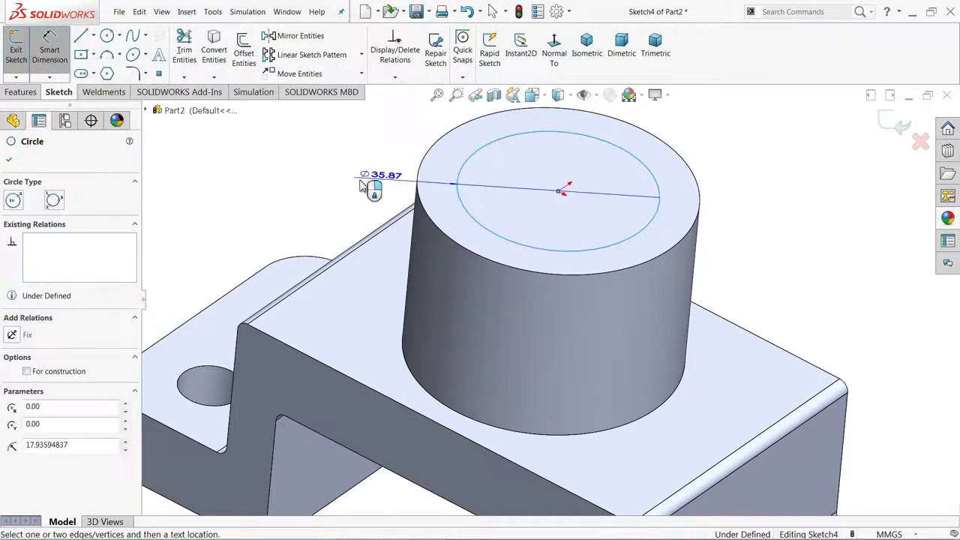
click(356, 187)
text(40)
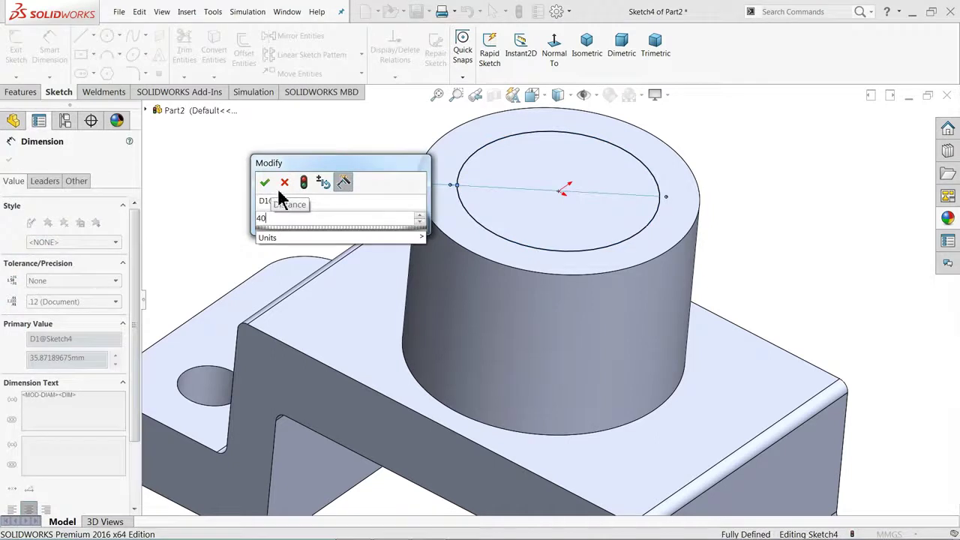
click(265, 183)
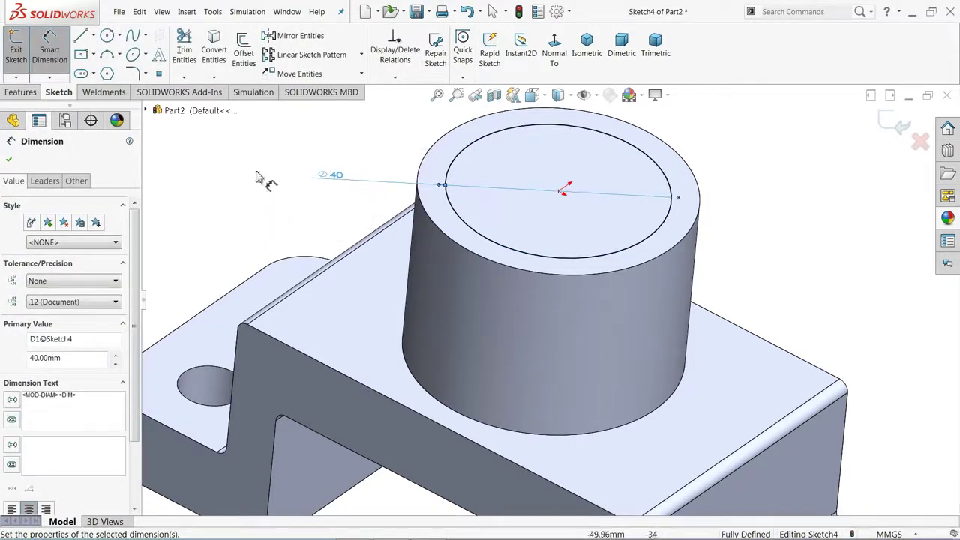
Cut the 40 mm circle 10 mm deep into the top of the boss as a blind recess
click(21, 92)
click(190, 49)
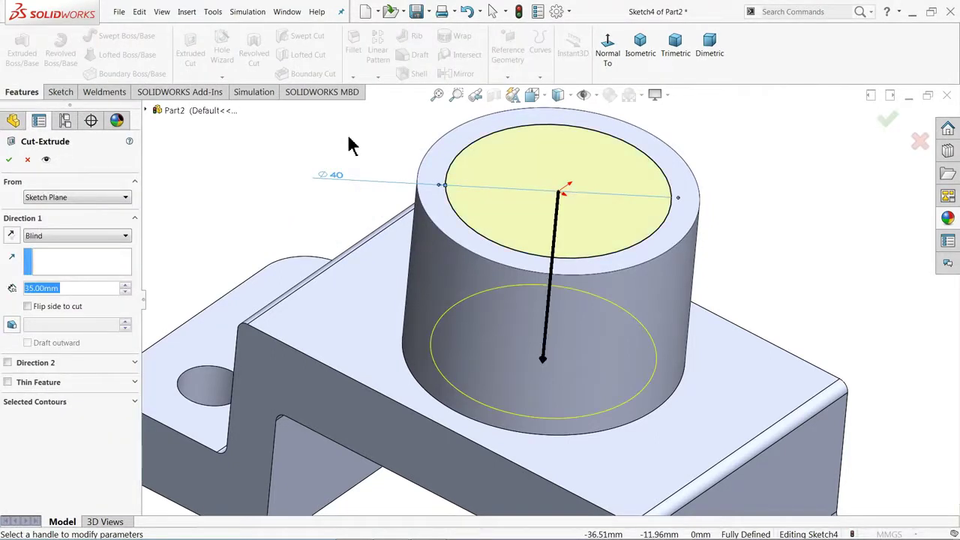
text(10)
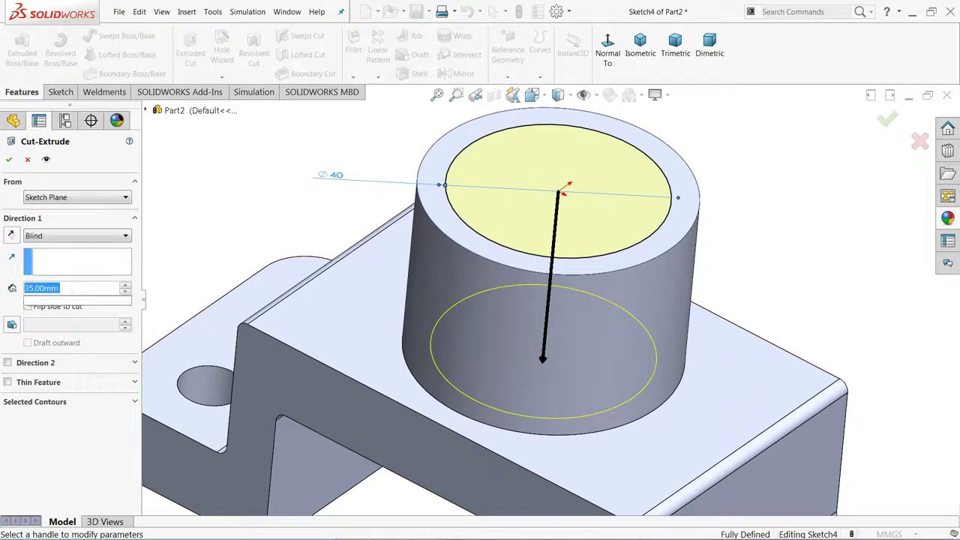
key(Return)
middle_drag(235, 227, 233, 223)
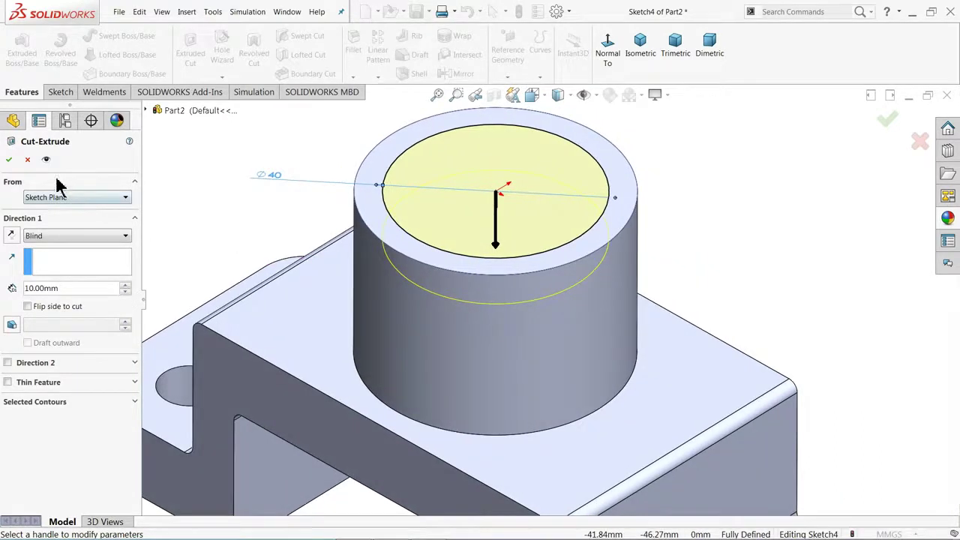
click(9, 161)
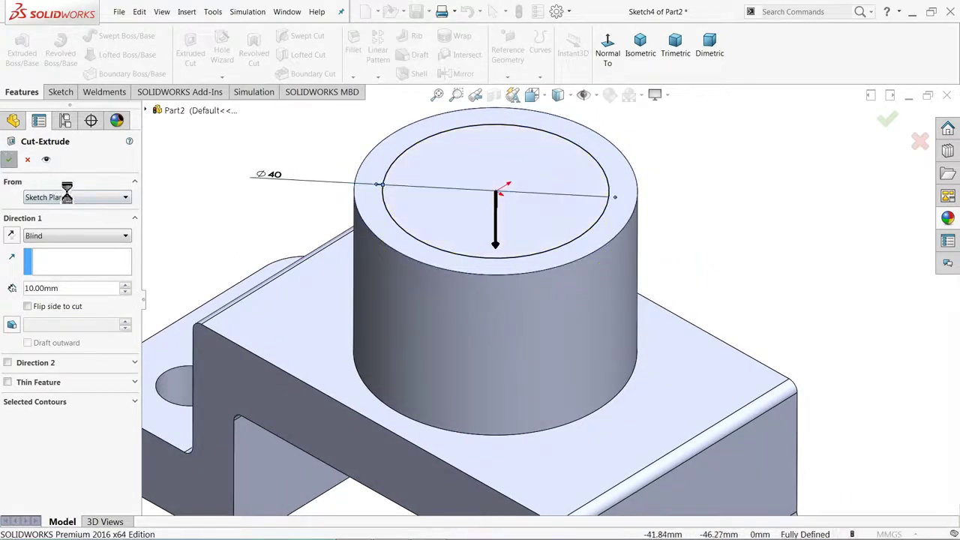
scroll(387, 262, up, 3)
click(378, 246)
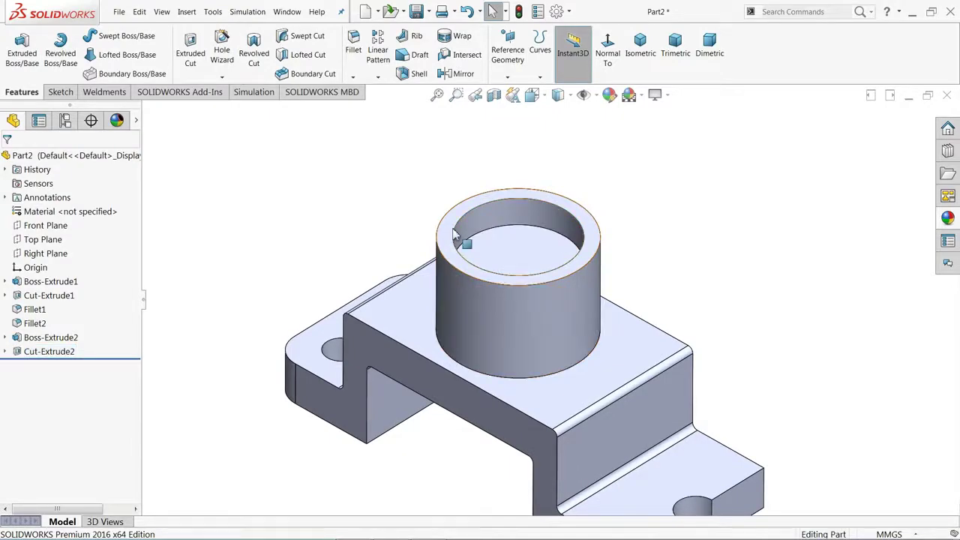
Switch to the reference drawing in the photo viewer and examine the tapered bore's diameters and depth in the top and front views
click(913, 13)
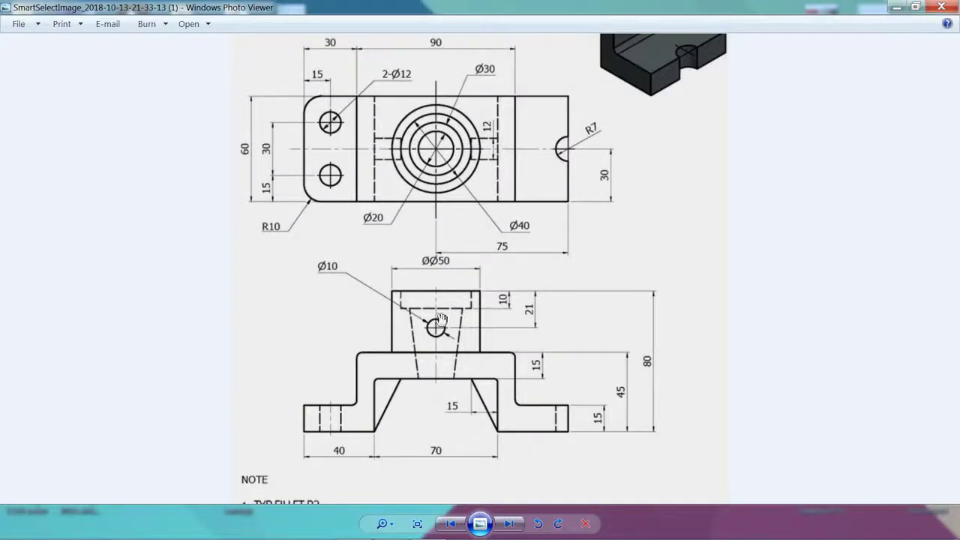
scroll(441, 322, up, 2)
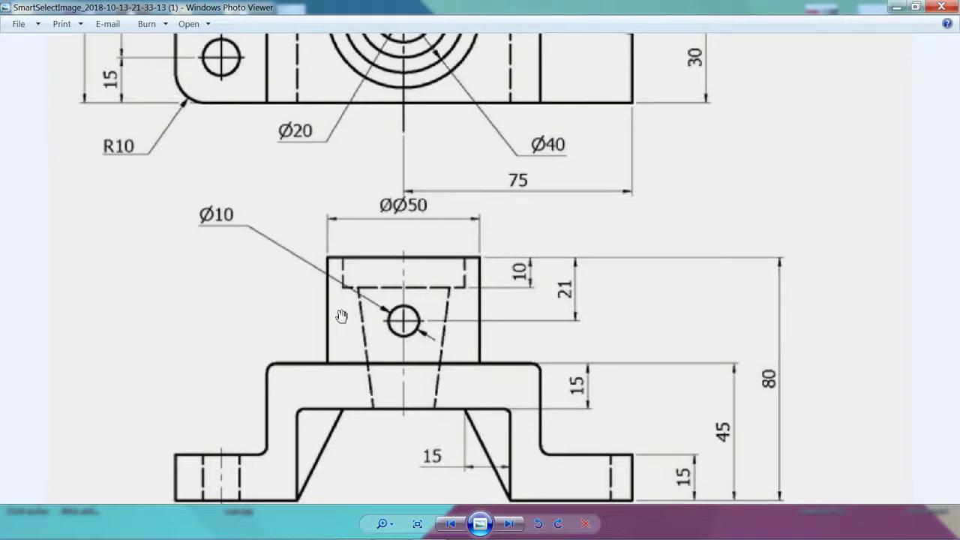
mouse_move(341, 316)
mouse_down()
mouse_move(391, 258)
mouse_move(410, 300)
mouse_move(421, 471)
mouse_up()
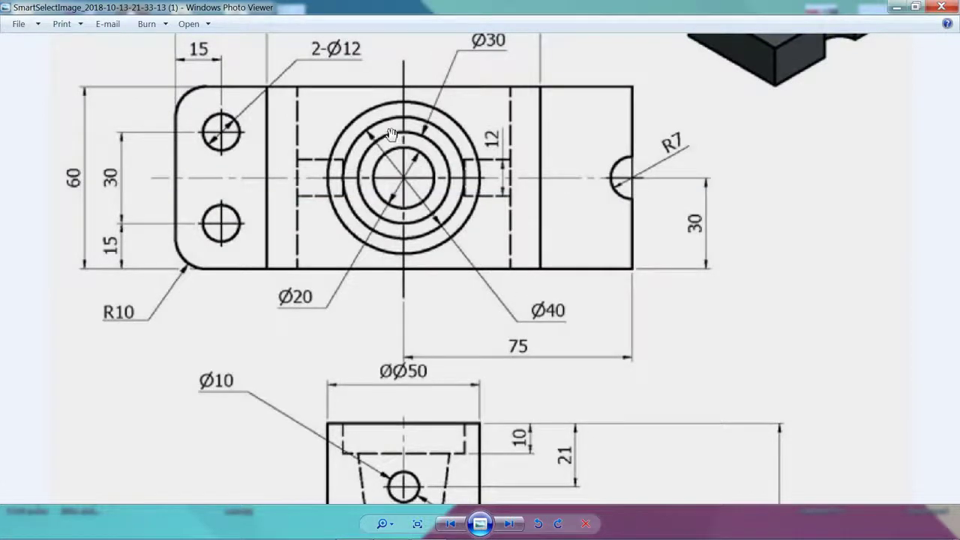
drag(391, 134, 394, 177)
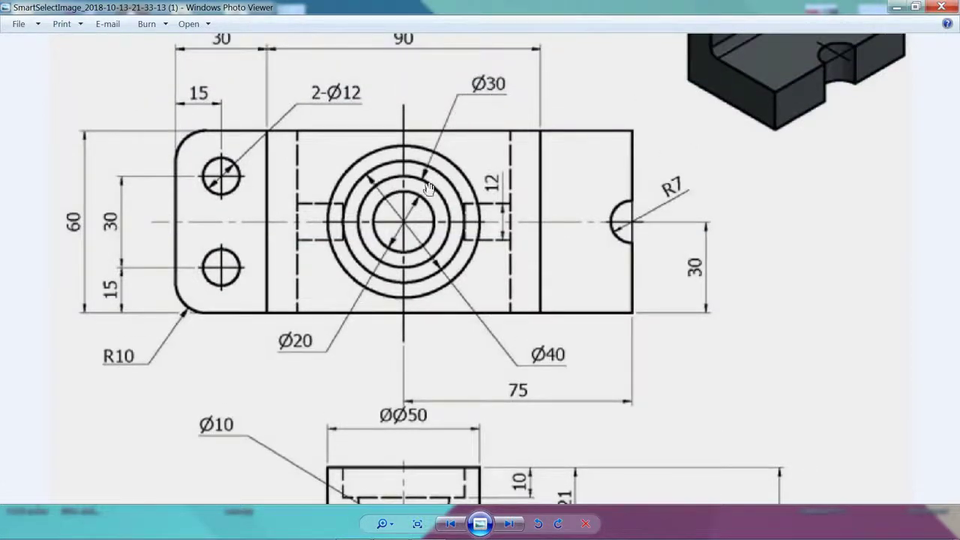
scroll(429, 187, down, 4)
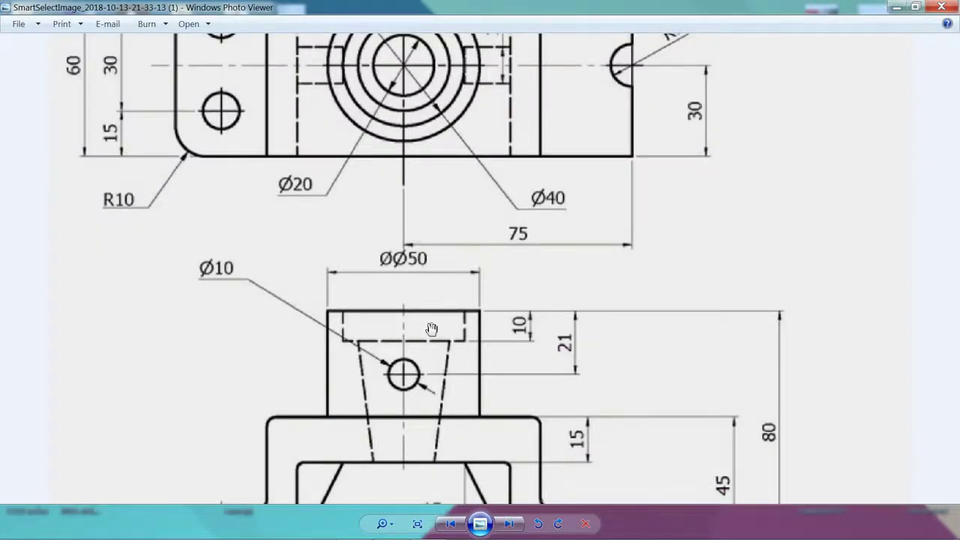
drag(435, 341, 462, 183)
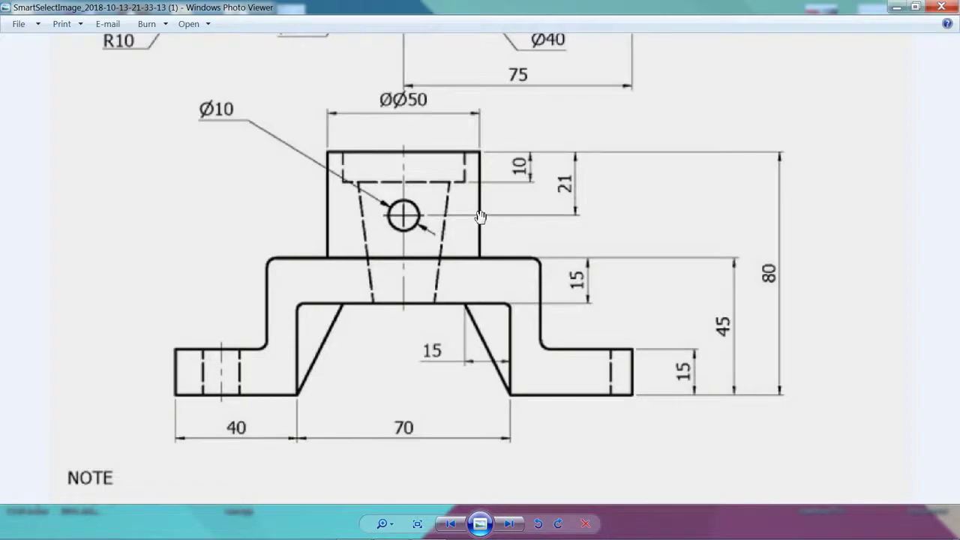
scroll(479, 184, down, 2)
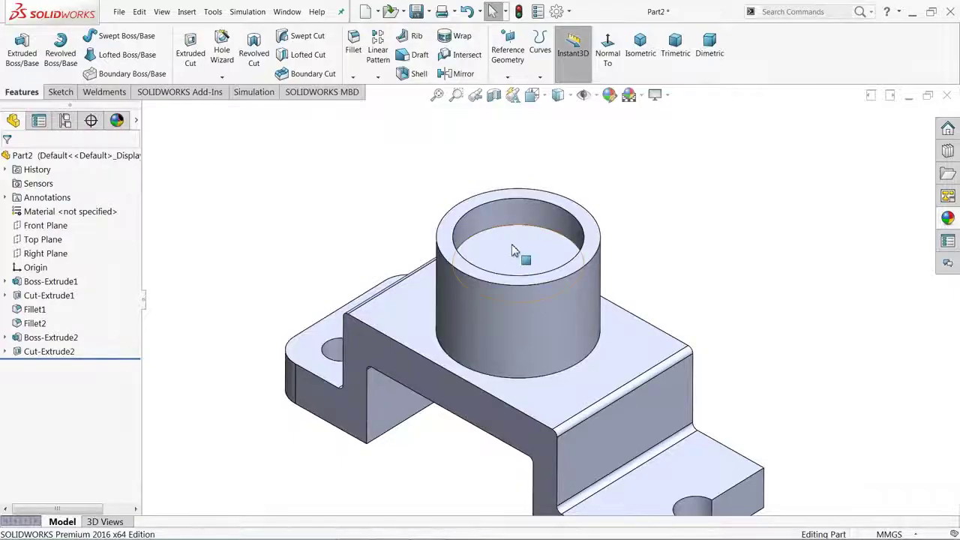
Back in SOLIDWORKS, sketch a circle about 24 mm in diameter on the floor of the boss's recess, centred on the origin
click(515, 251)
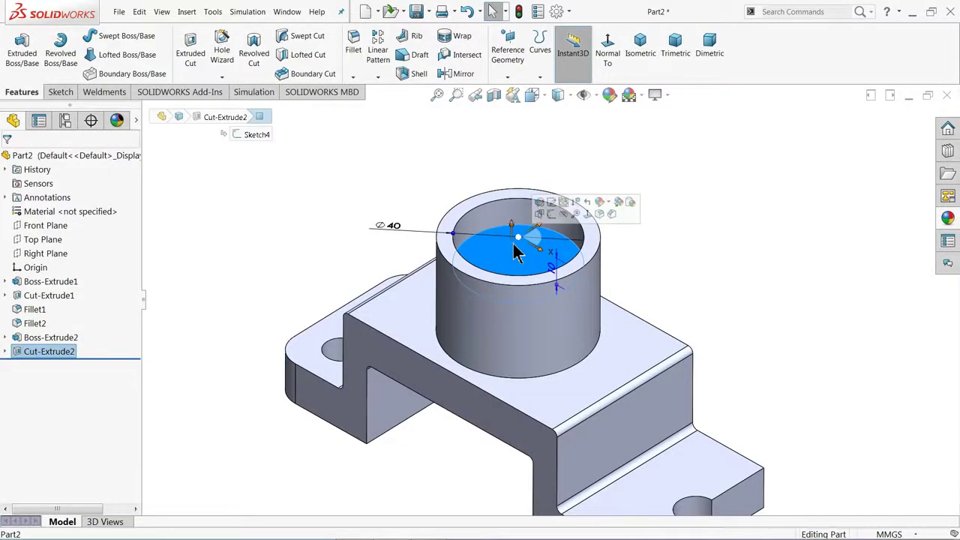
click(551, 215)
click(554, 41)
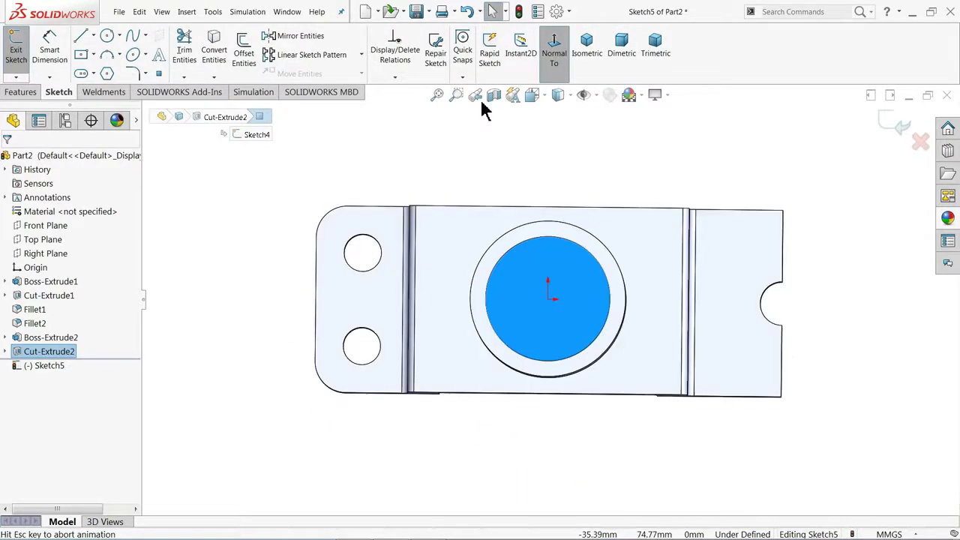
click(107, 35)
scroll(551, 293, down, 3)
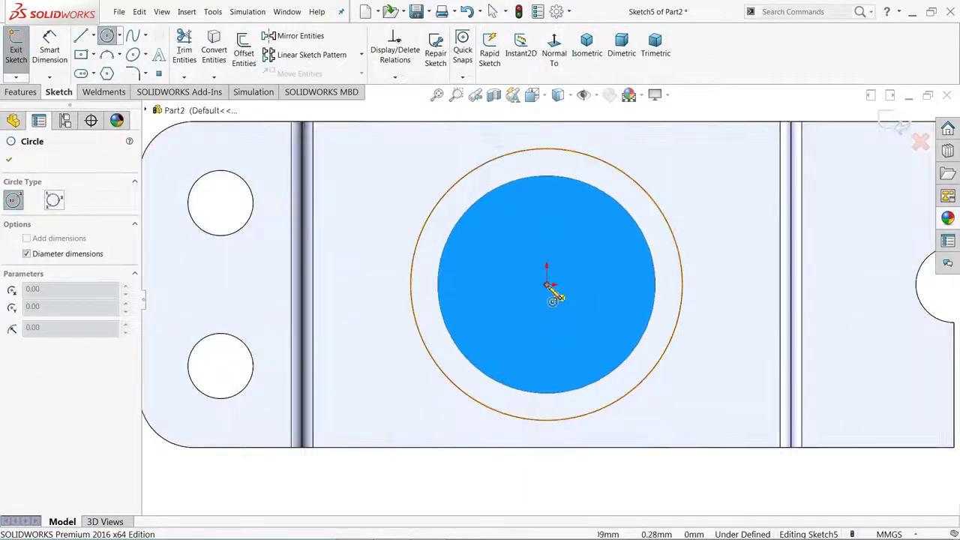
click(548, 285)
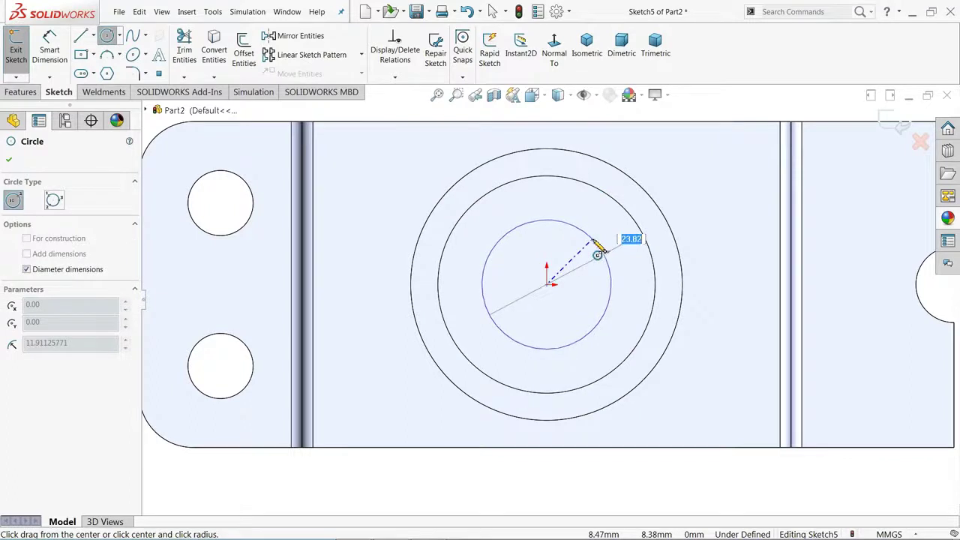
click(600, 249)
Dimension the diameter of the circle on the recess floor to 30 mm and close the sketch
click(49, 49)
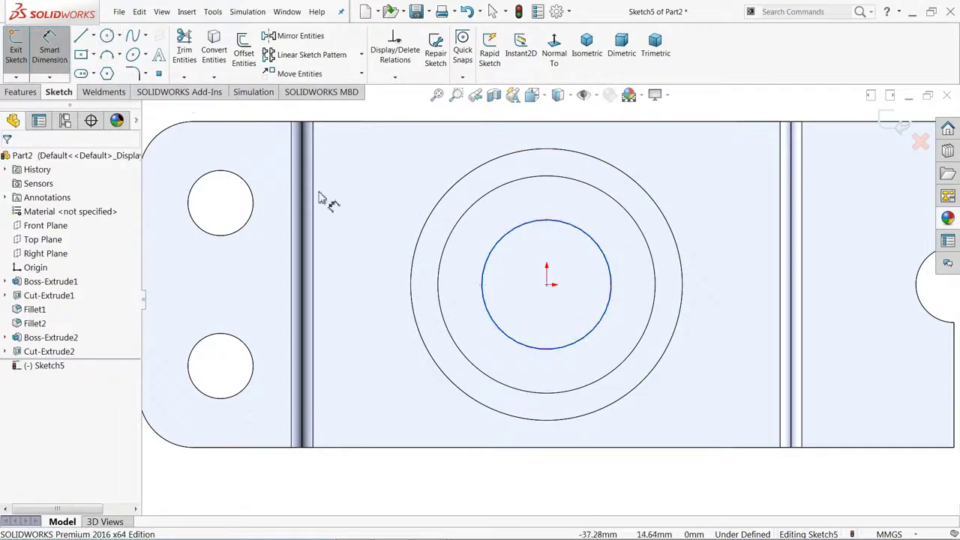
click(484, 291)
click(369, 294)
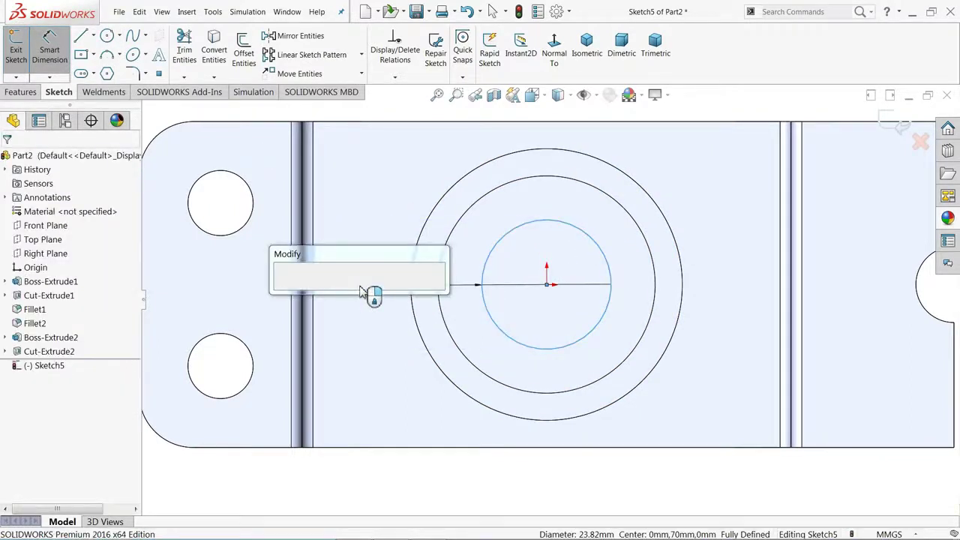
text(30)
click(283, 289)
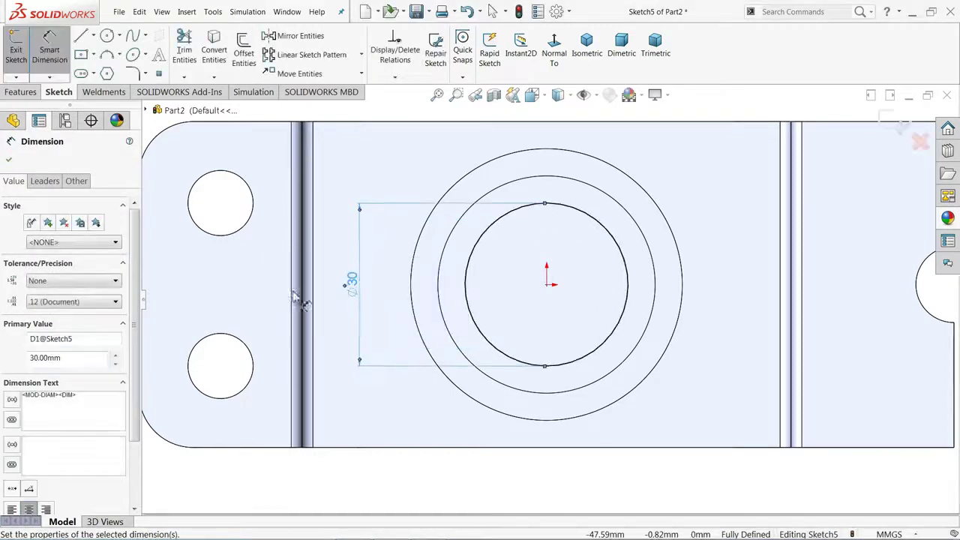
click(899, 128)
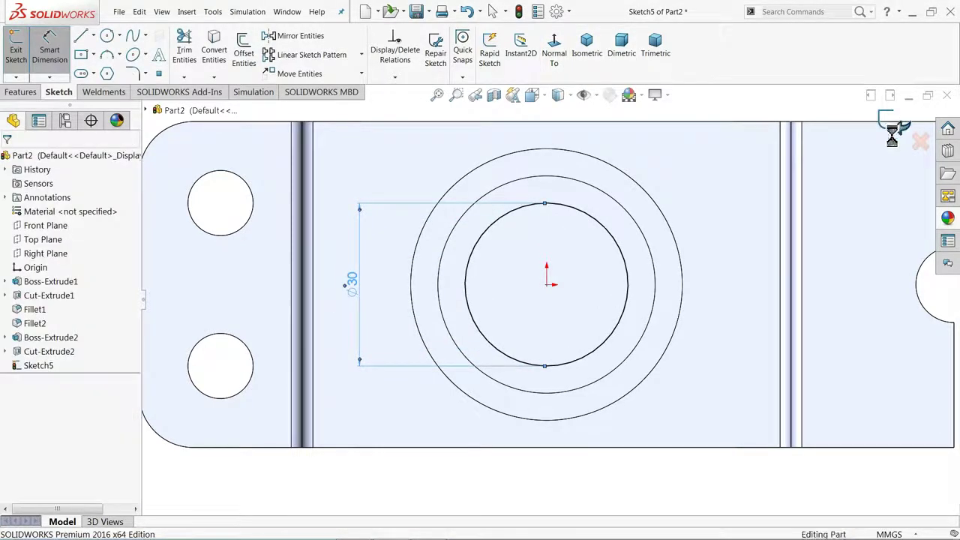
click(893, 124)
On the underside face of the bracket's raised bridge, sketch a circle about 17 mm in diameter centred on the origin
key(f)
middle_drag(589, 379, 539, 234)
click(545, 318)
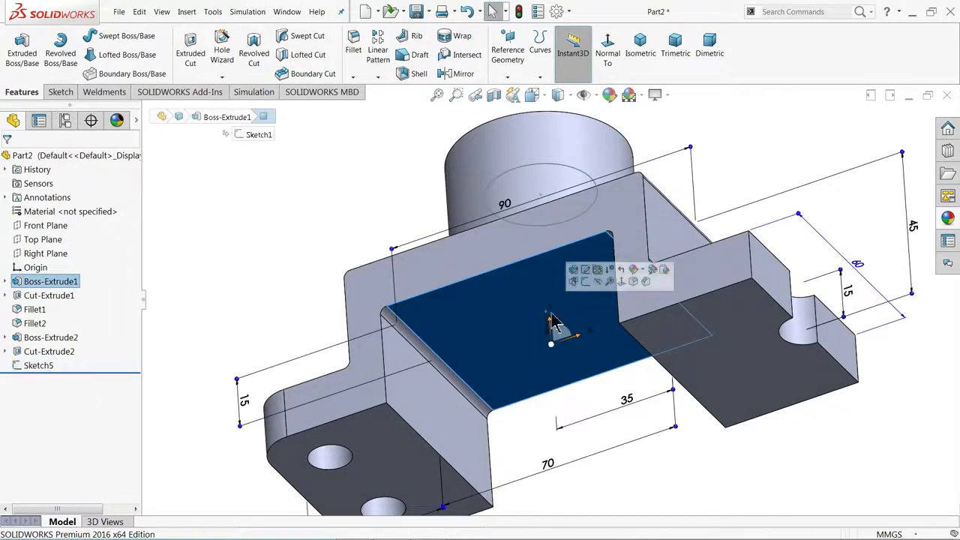
click(587, 286)
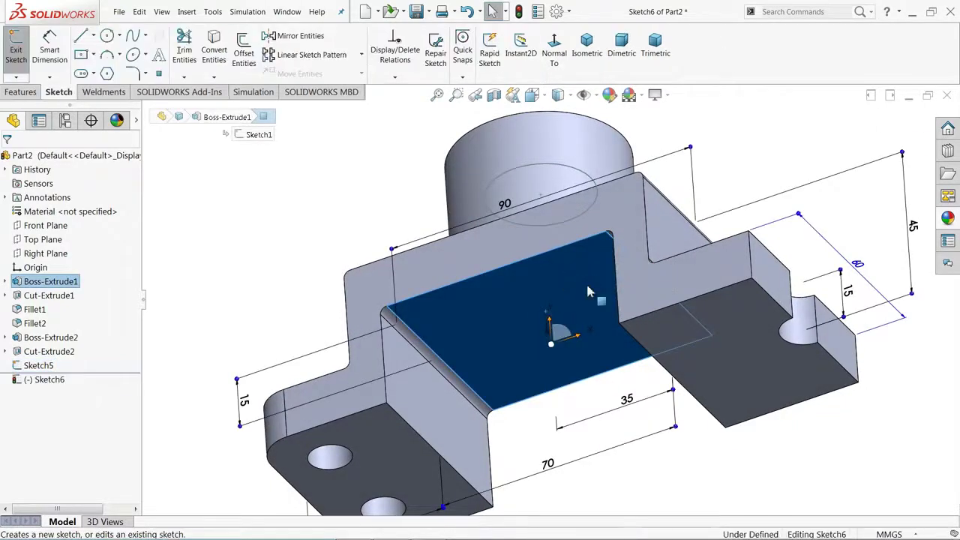
click(554, 53)
scroll(551, 297, down, 5)
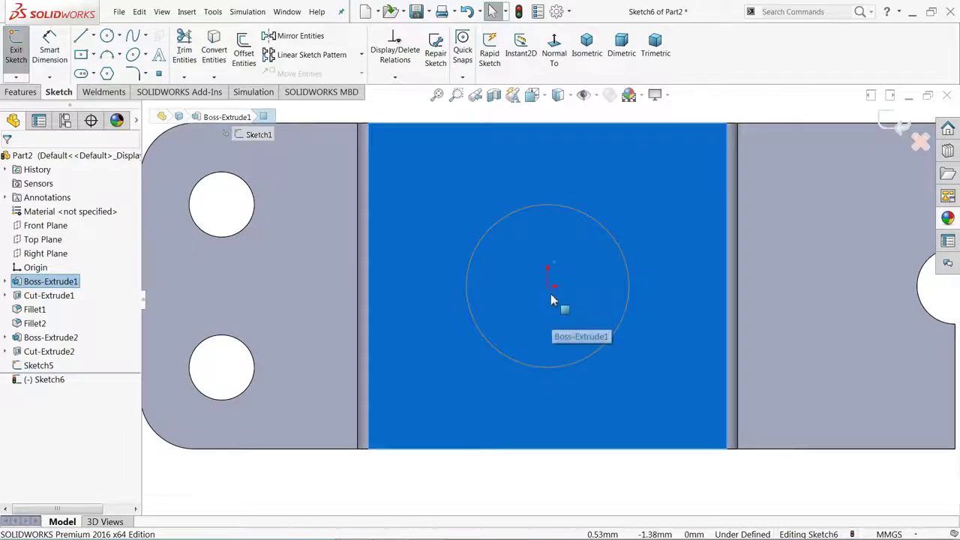
click(107, 37)
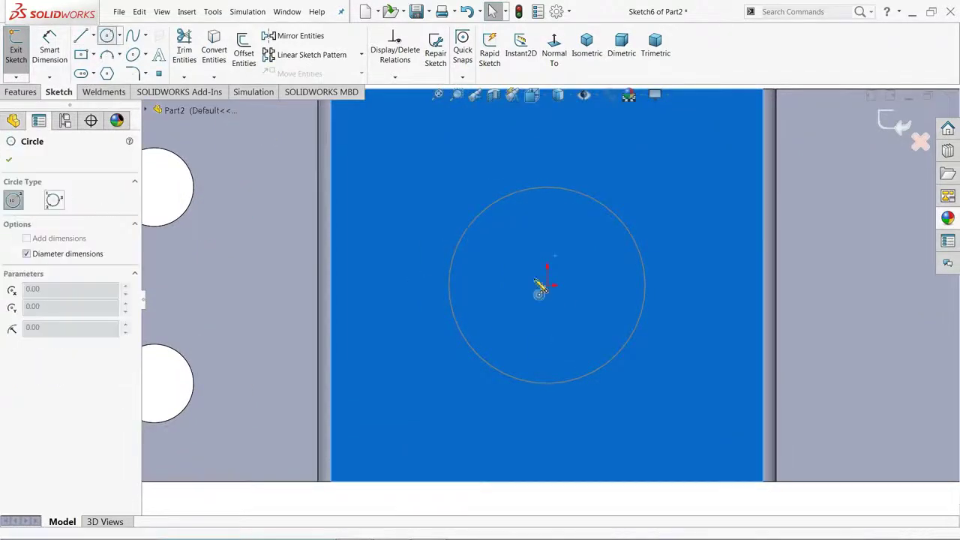
click(549, 286)
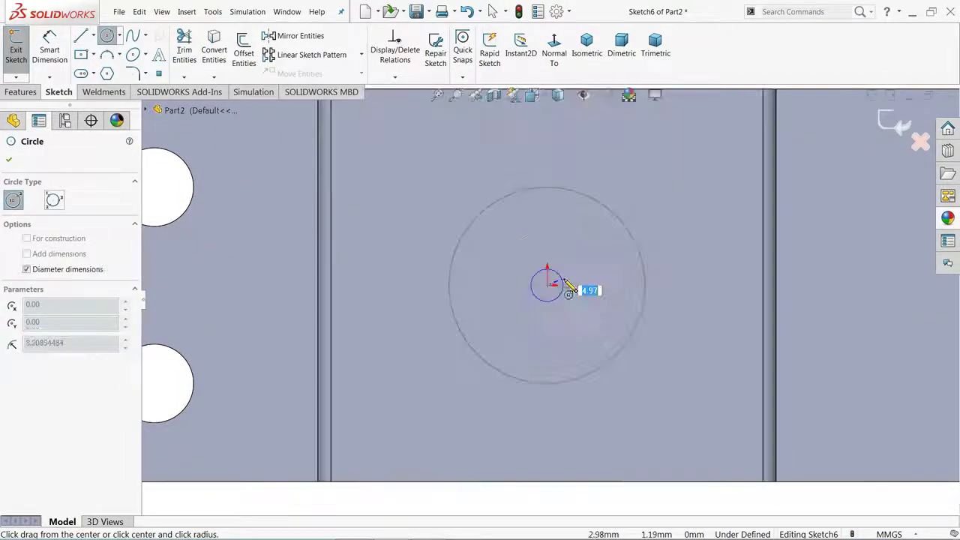
click(605, 286)
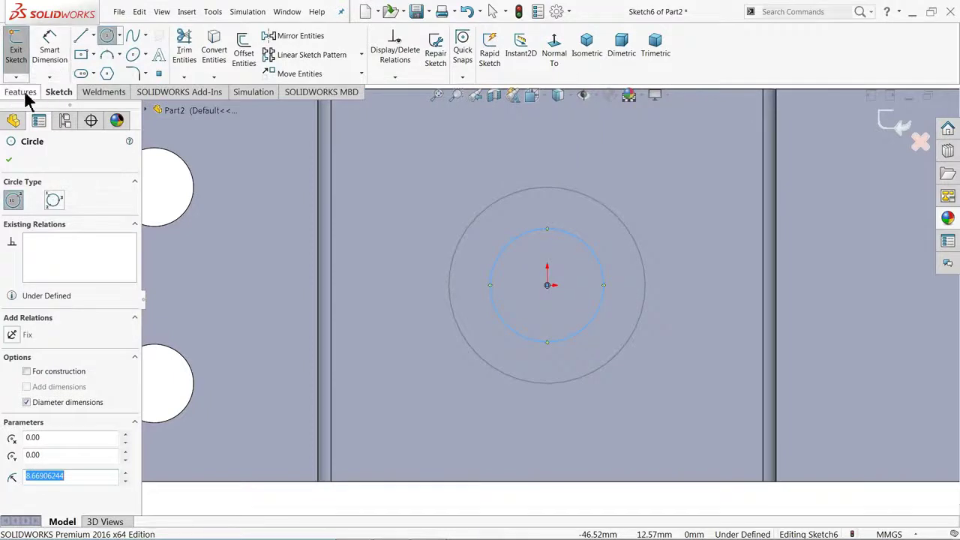
Dimension the diameter of the circle on the bridge's underside to 20 mm and close the sketch
click(22, 93)
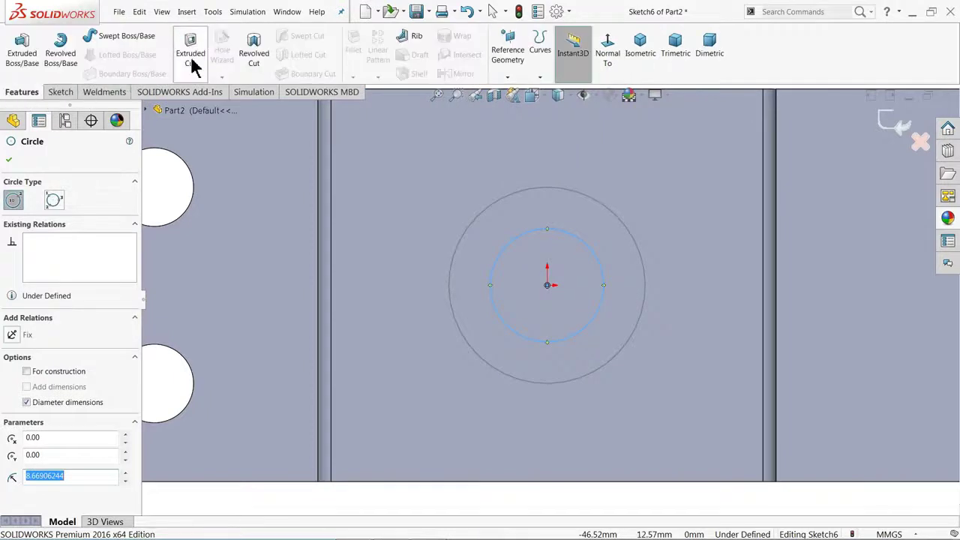
click(63, 93)
click(50, 53)
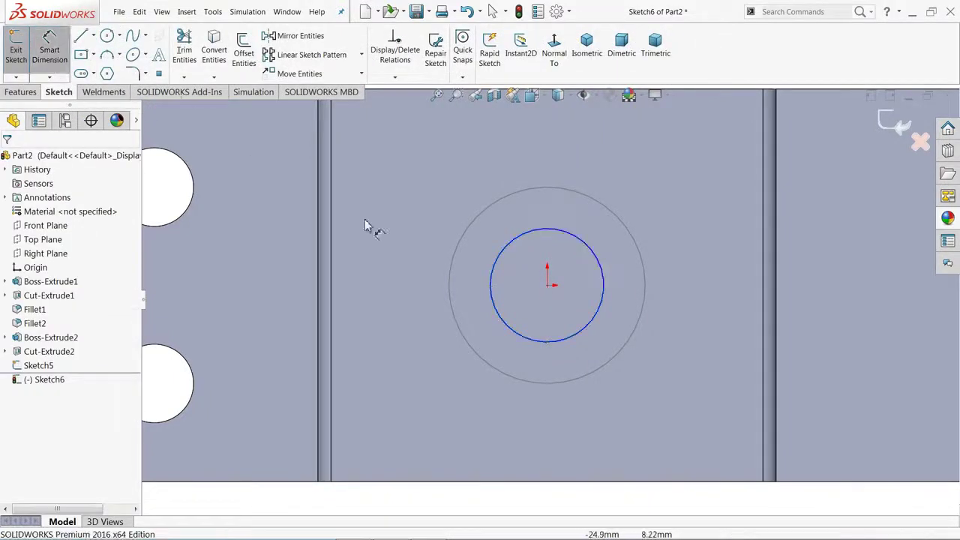
click(492, 284)
click(414, 295)
text(20)
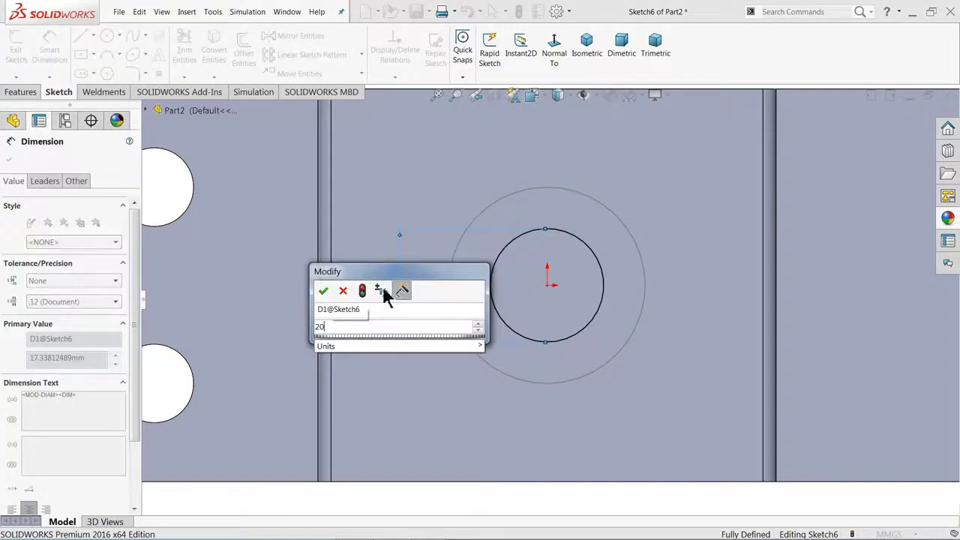
click(324, 292)
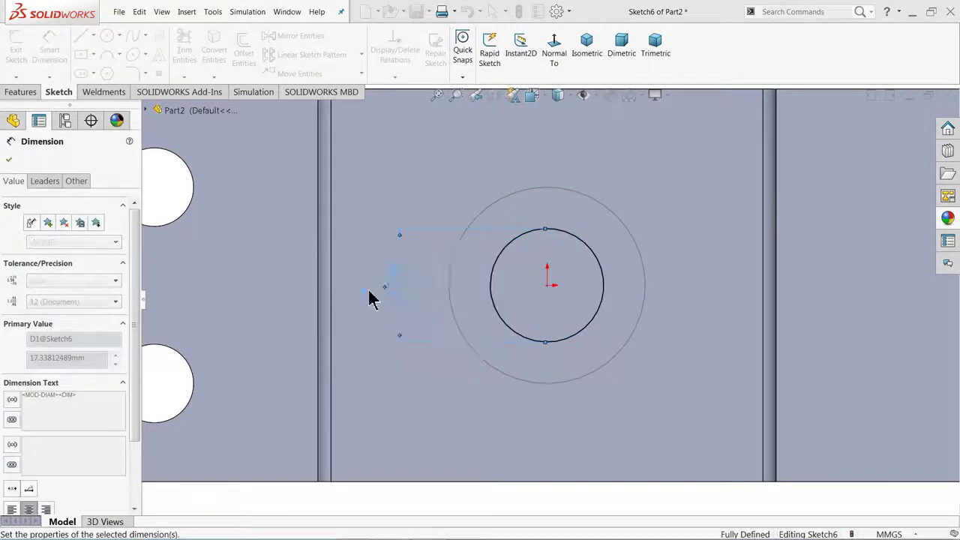
click(593, 60)
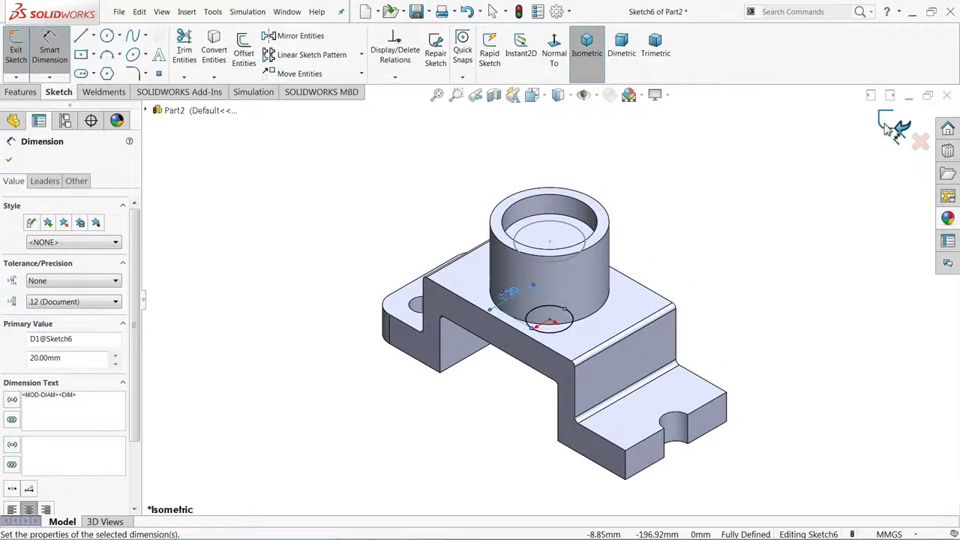
click(897, 126)
Create a lofted cut between the 20 mm circle on the underside and the 30 mm circle on the recess floor
scroll(566, 279, down, 3)
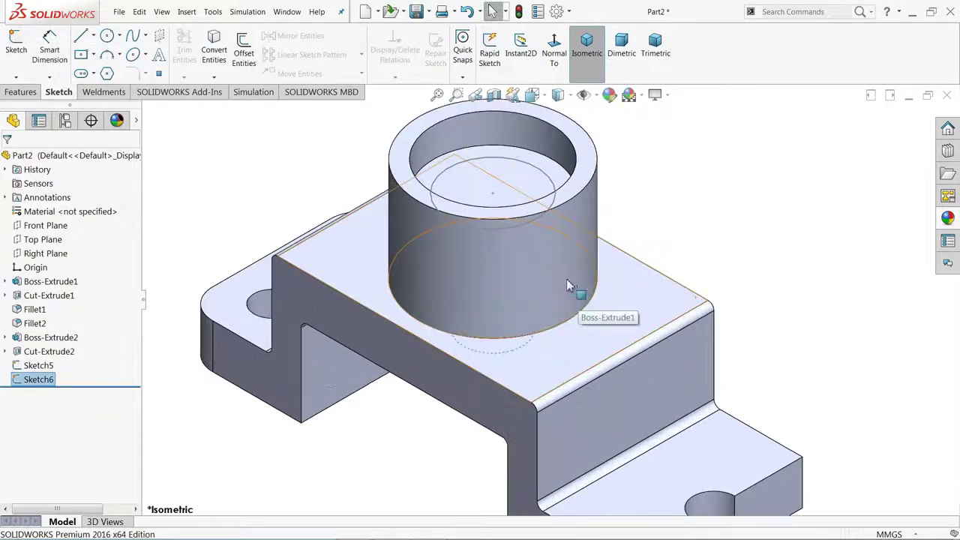
click(21, 92)
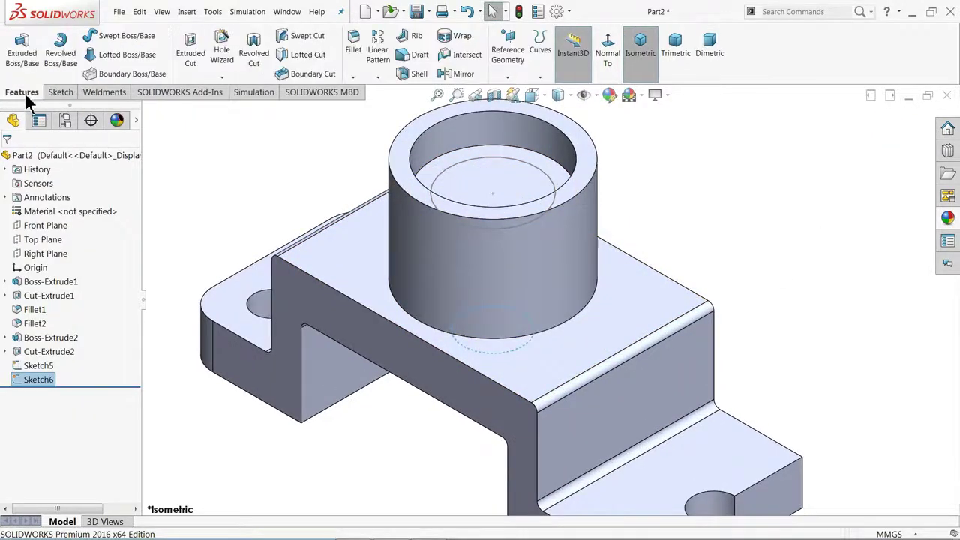
click(307, 60)
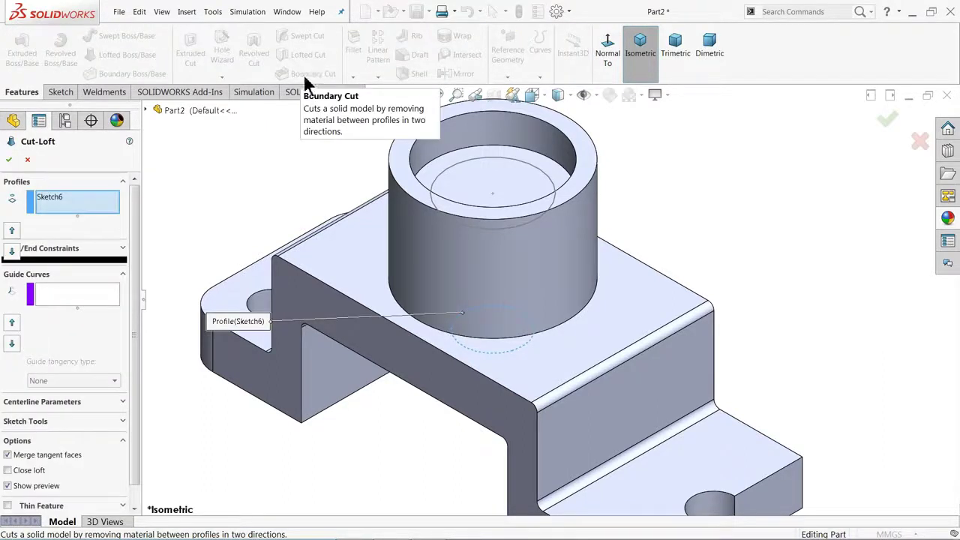
click(61, 202)
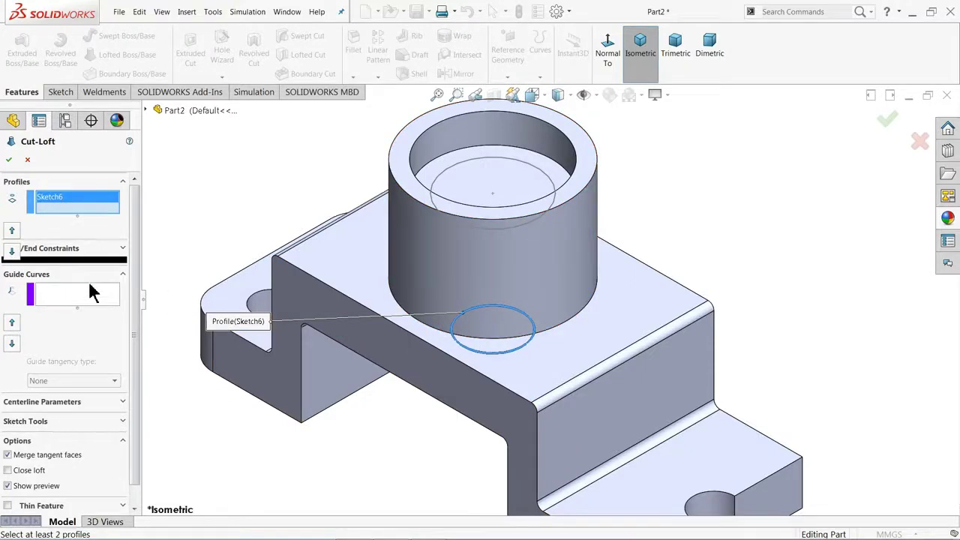
click(442, 180)
mouse_move(500, 243)
middle_down()
mouse_move(455, 268)
mouse_move(480, 303)
mouse_move(497, 241)
mouse_move(508, 246)
mouse_move(496, 355)
mouse_move(529, 240)
mouse_move(568, 161)
mouse_move(562, 268)
middle_up()
scroll(429, 252, down, 3)
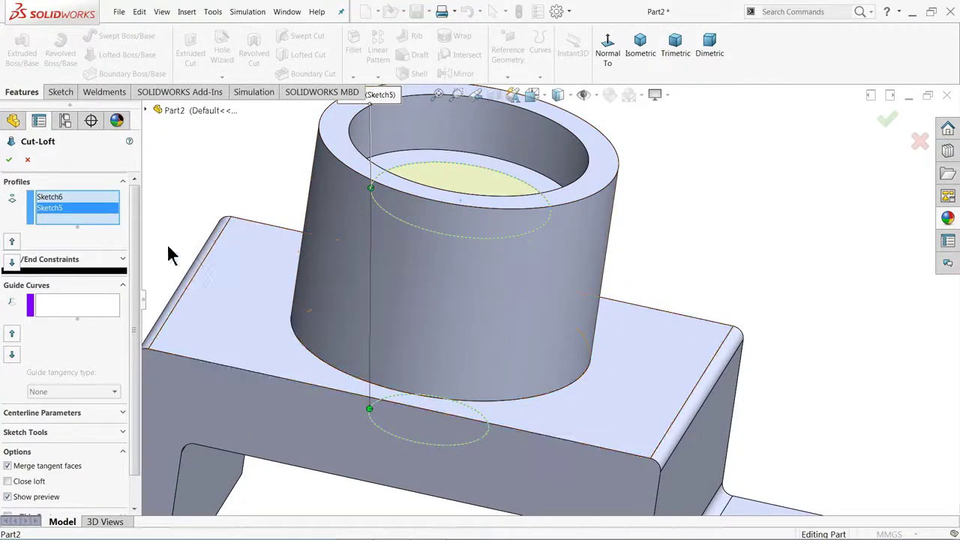
middle_drag(570, 248, 575, 421)
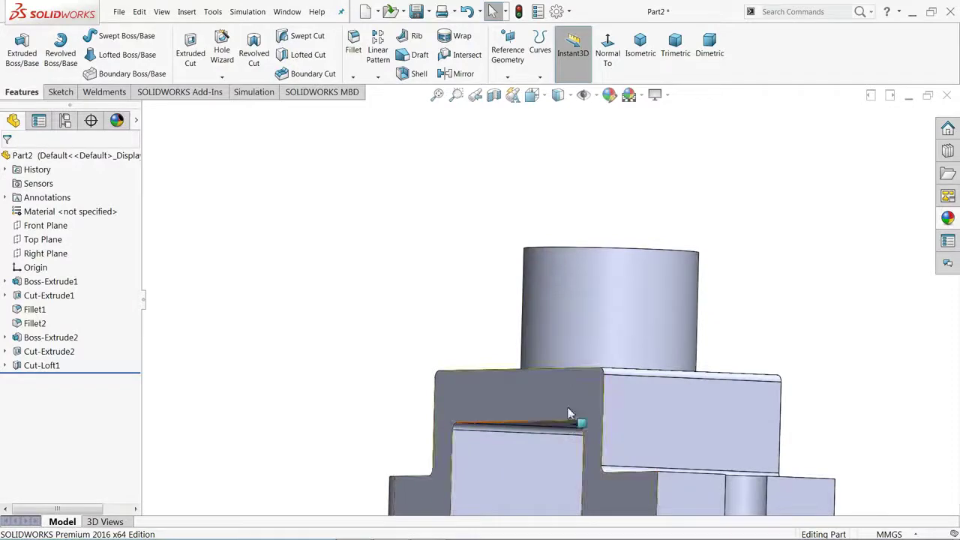
Examine the tapered bore in a section view through the Front Plane and restore the full model display
click(634, 75)
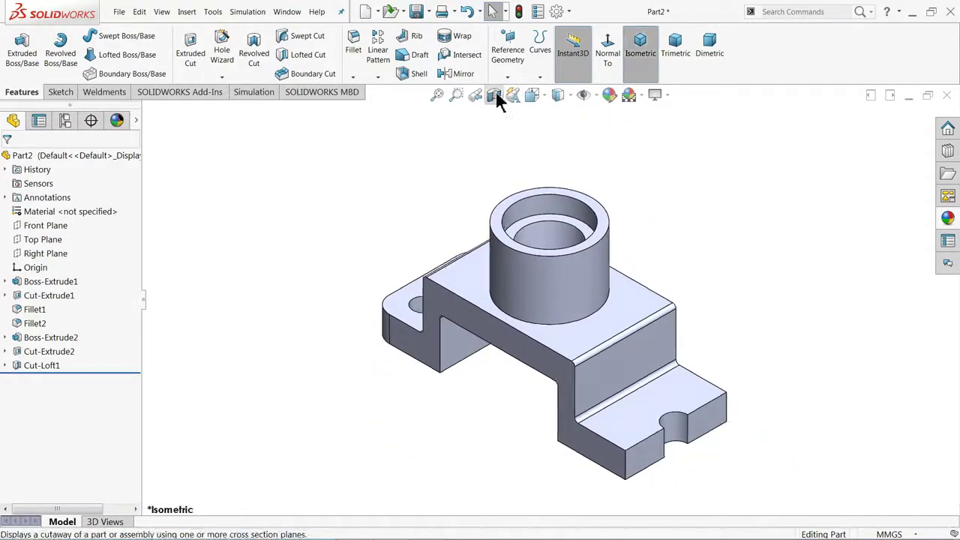
click(495, 93)
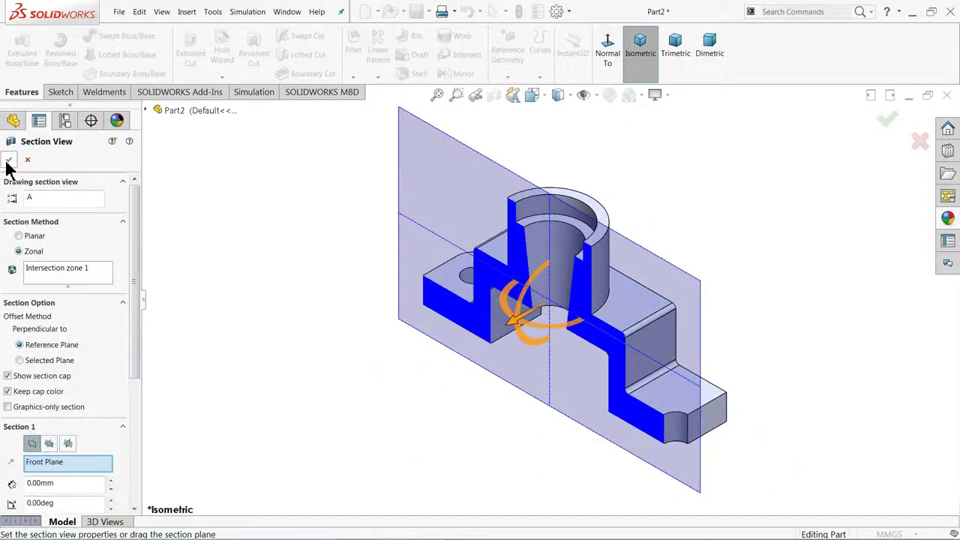
click(9, 160)
scroll(591, 318, down, 2)
middle_drag(566, 290, 611, 280)
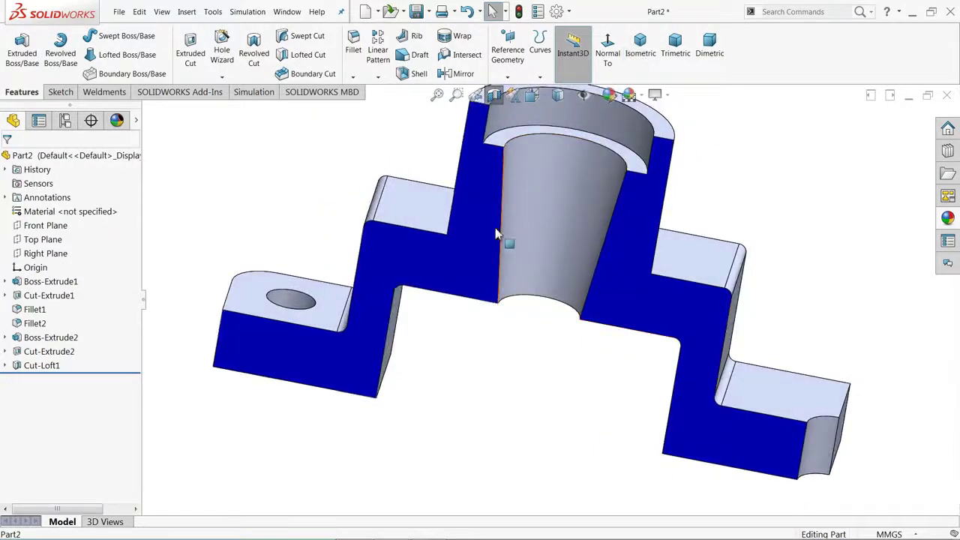
click(493, 95)
scroll(547, 263, up, 3)
middle_drag(547, 257, 536, 236)
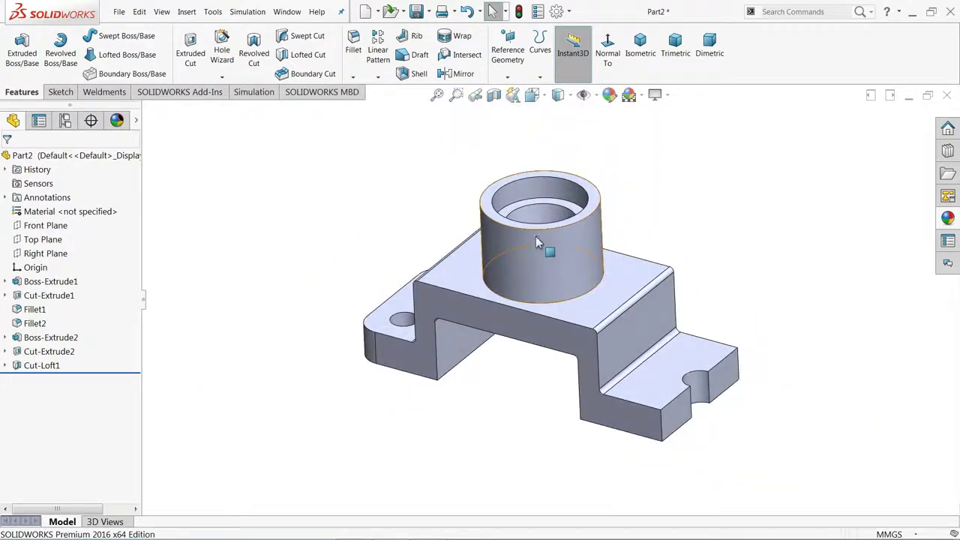
Start a sketch on the Front Plane and draw a circle about 22 mm in diameter on the boss, directly above the origin
click(46, 227)
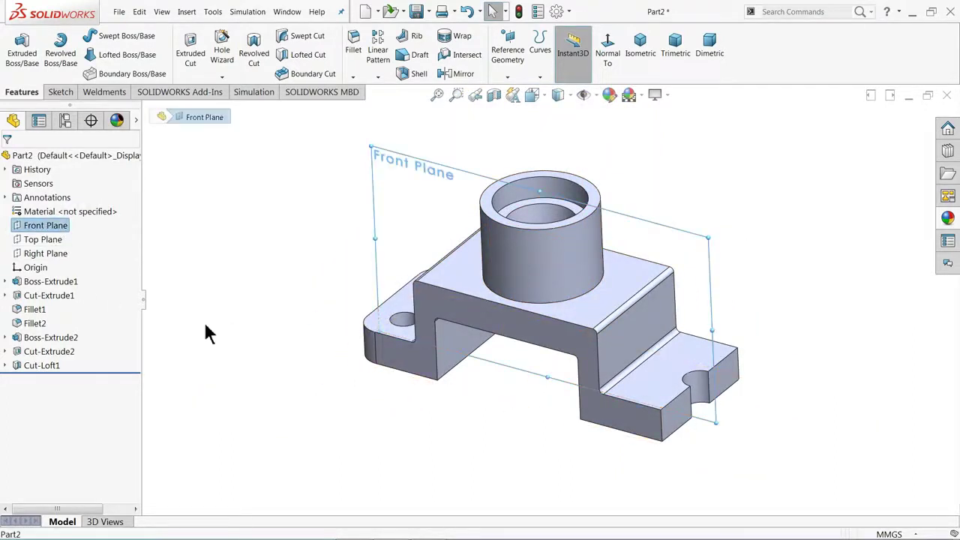
click(60, 92)
click(16, 53)
click(554, 52)
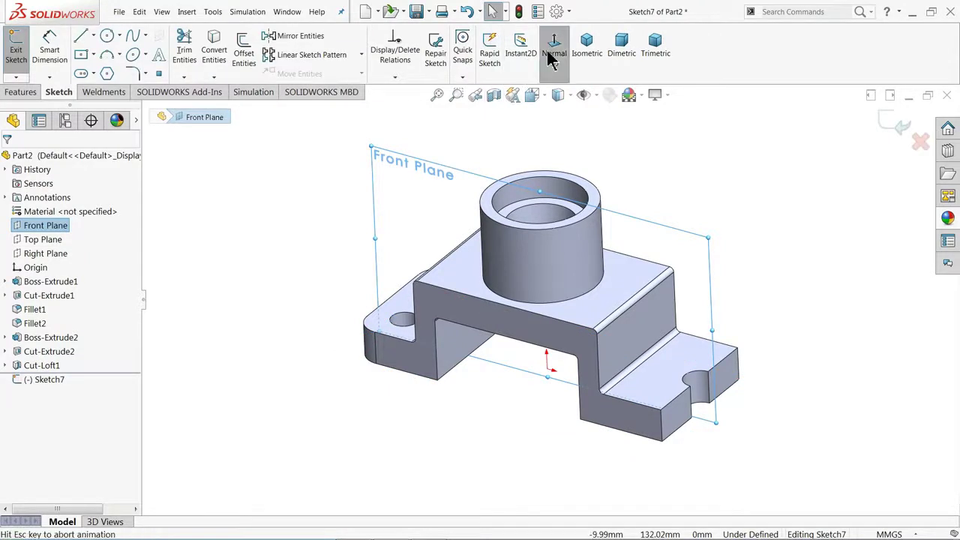
click(107, 38)
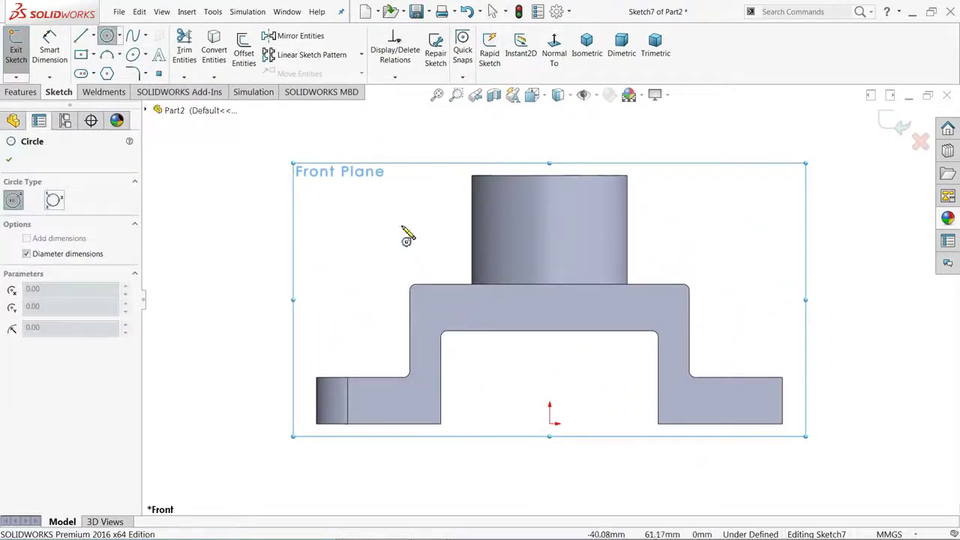
click(550, 227)
click(585, 234)
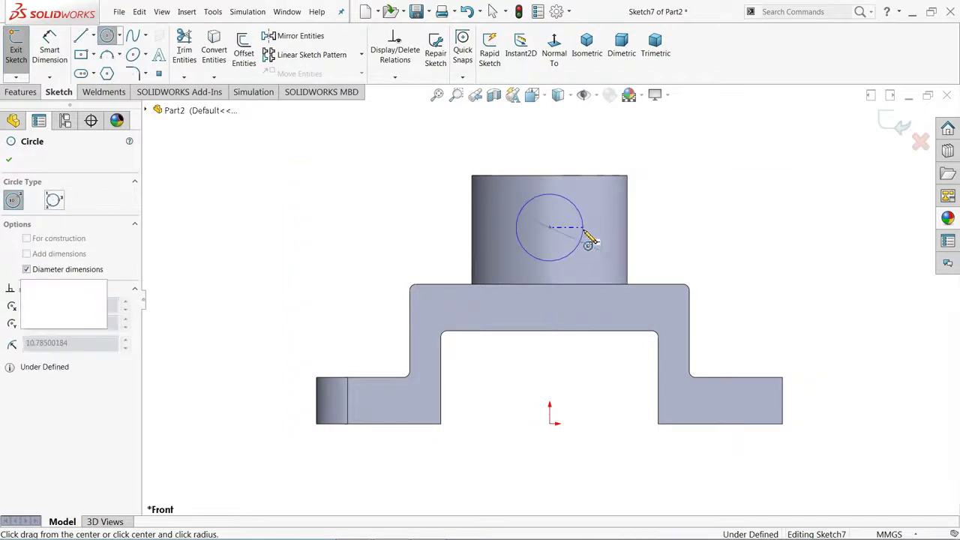
Dimension the diameter of the circle on the boss to 10 mm
click(50, 48)
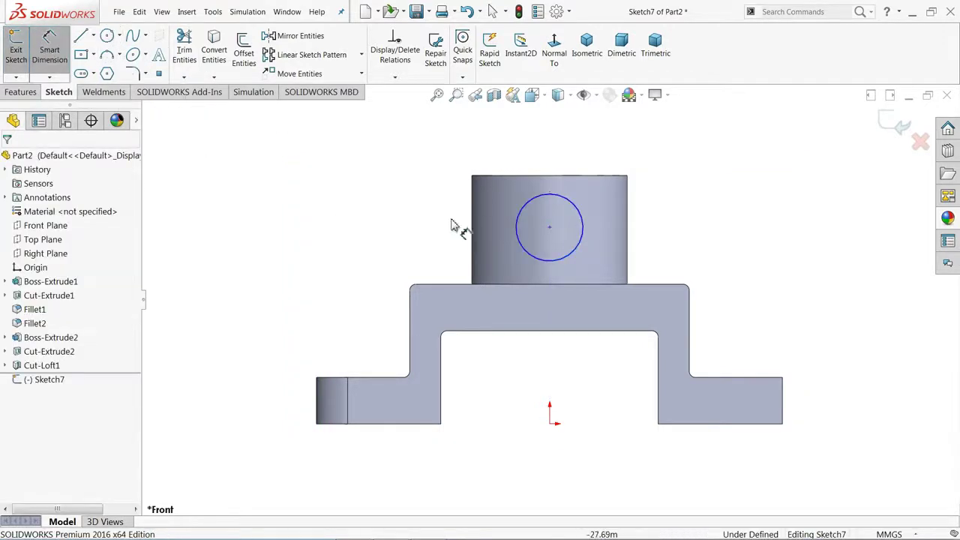
click(520, 233)
click(418, 239)
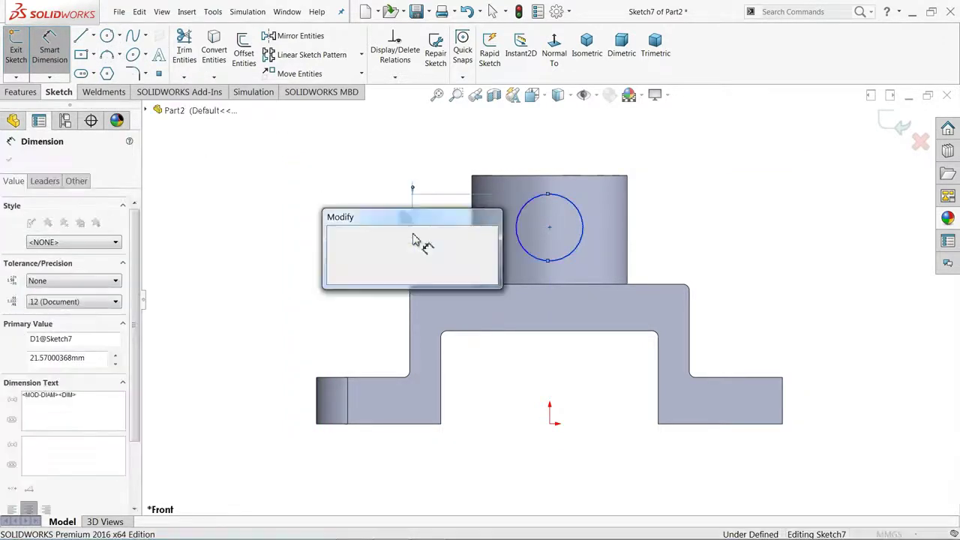
text(10)
key(Return)
Dimension the distance from the circle's centre to the top edge of the boss to 21 mm
click(549, 227)
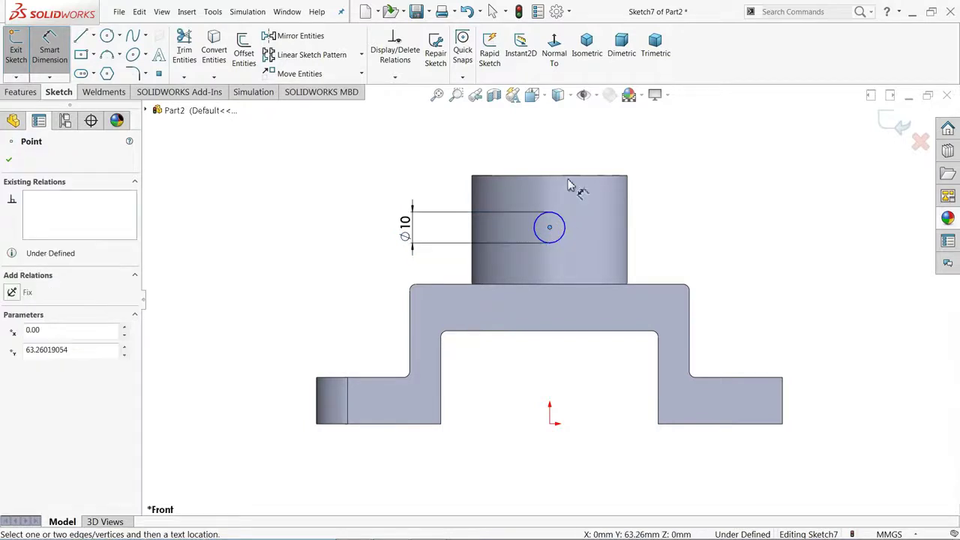
click(568, 177)
click(724, 204)
text(15)
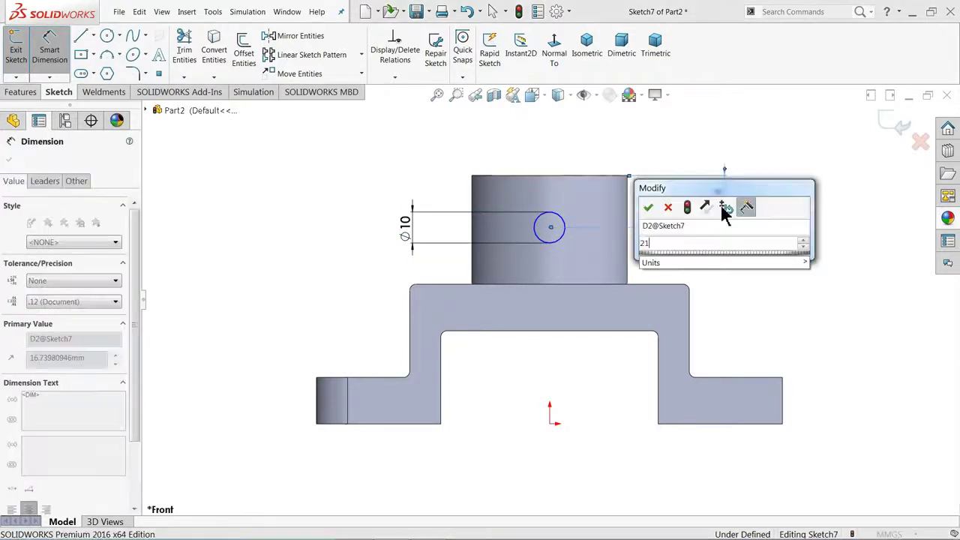
key(Return)
click(8, 159)
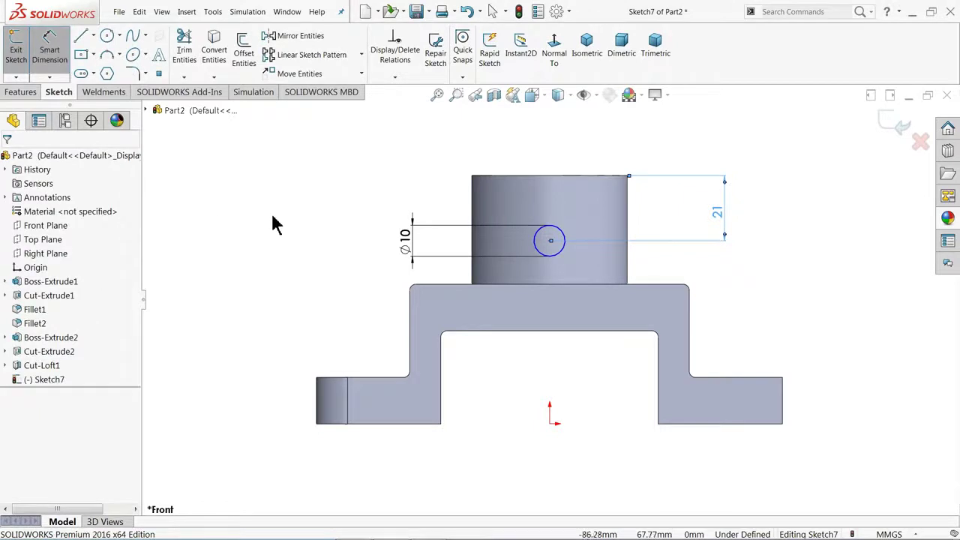
Add a Vertical relation between the circle's centre and the origin, and close the sketch
click(550, 240)
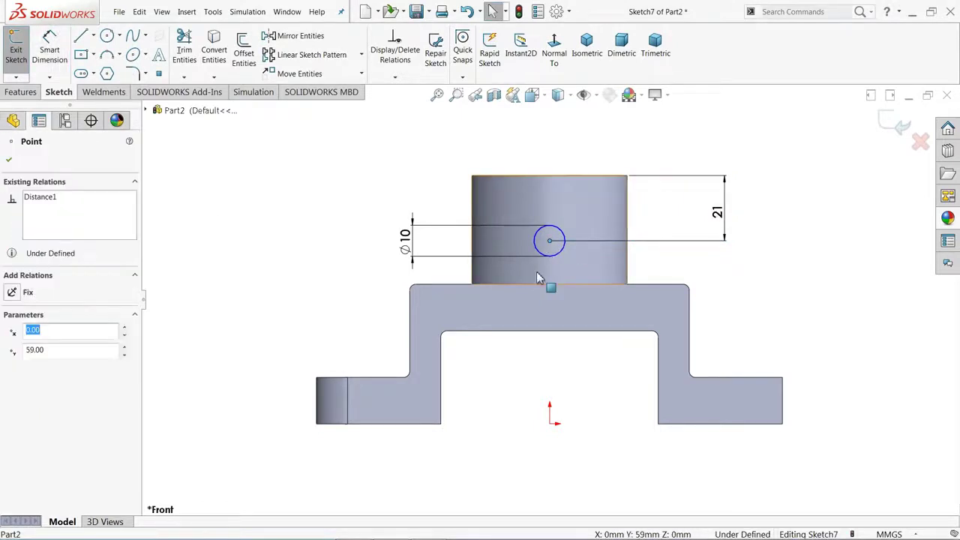
ctrl+click(551, 423)
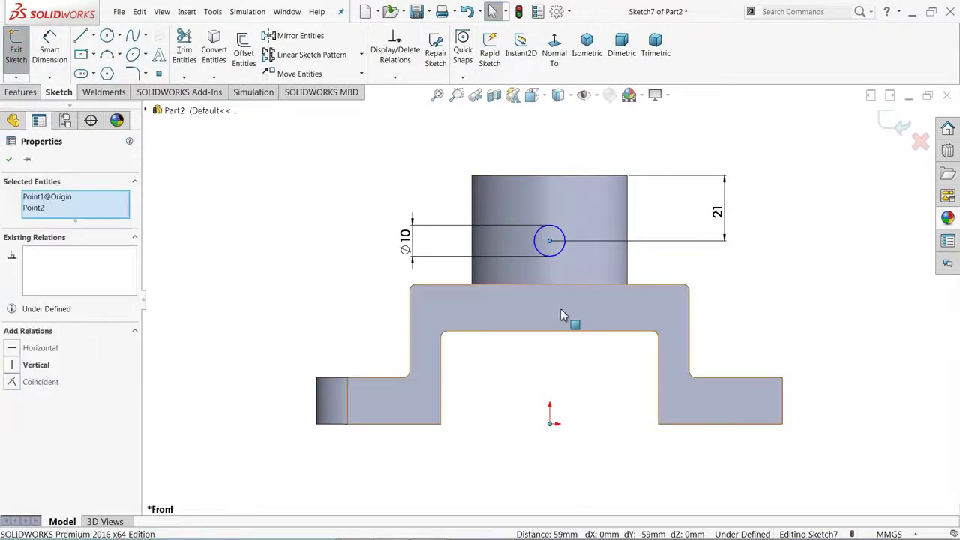
click(33, 368)
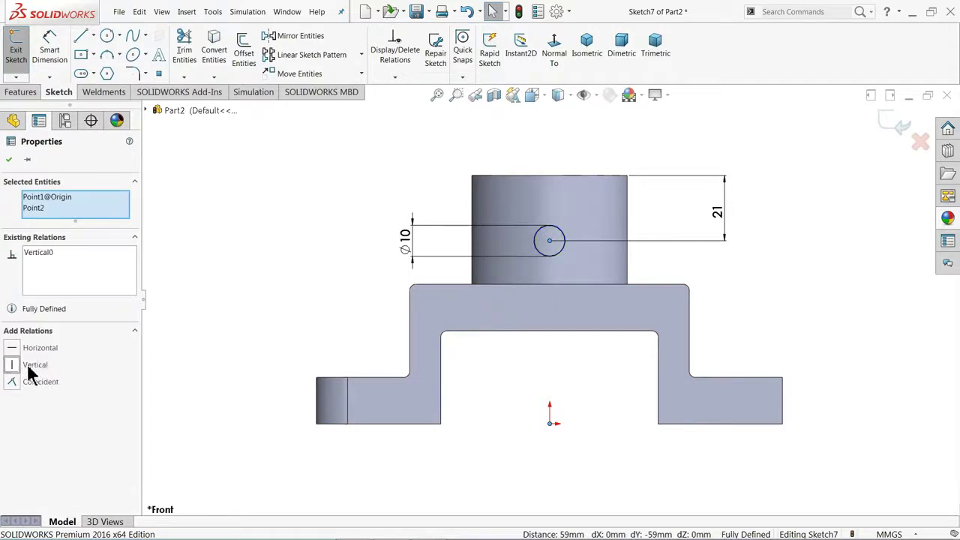
click(271, 306)
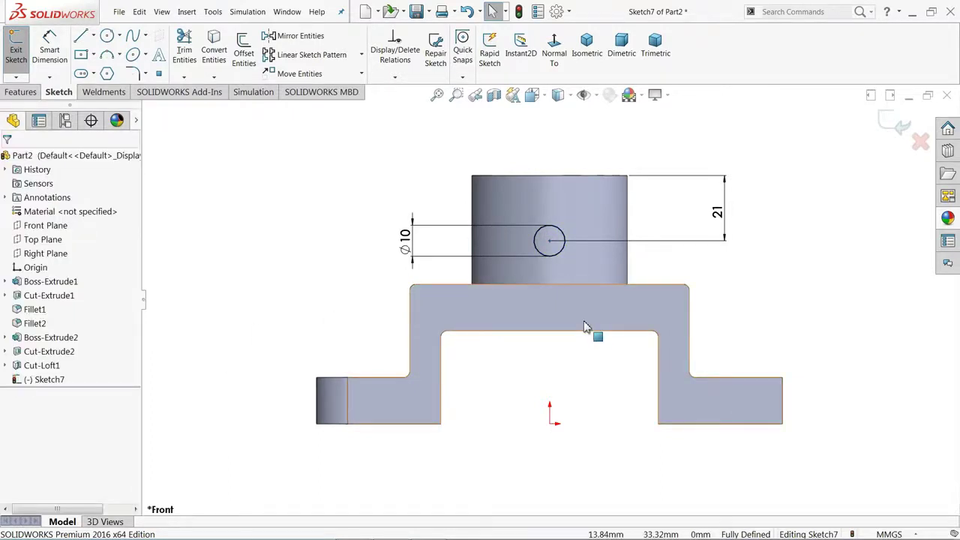
click(589, 47)
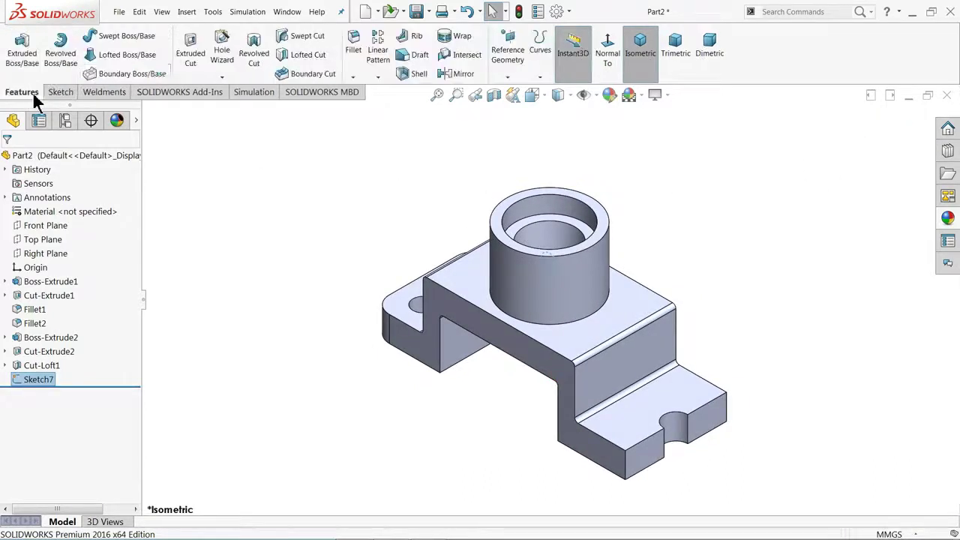
Cut-extrude the circle sketch Through All in both directions to make the cross hole through the boss
click(190, 49)
scroll(555, 271, down, 2)
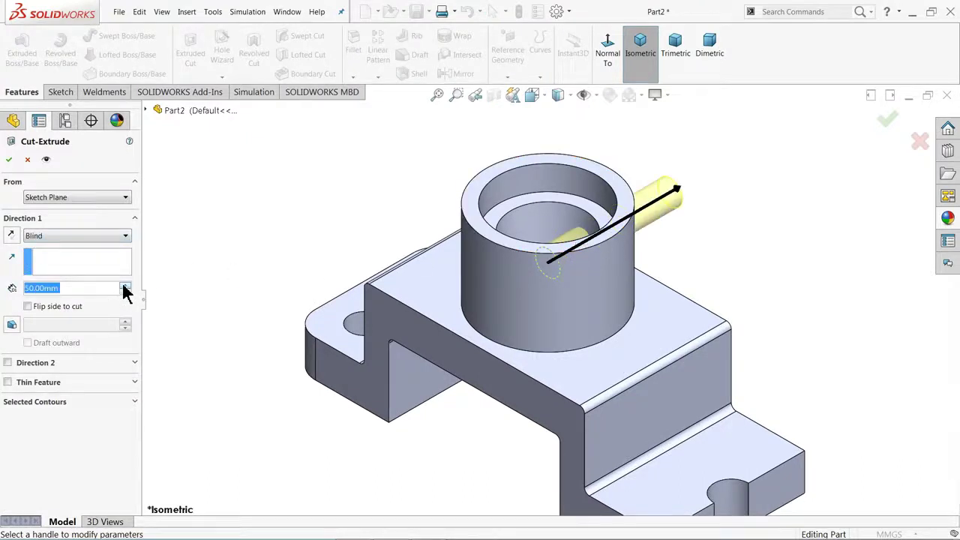
click(67, 237)
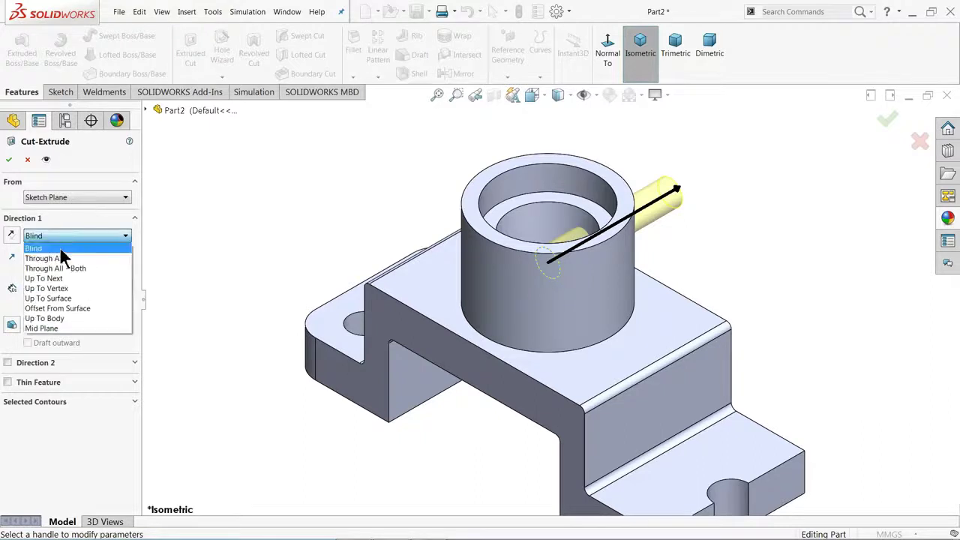
click(52, 255)
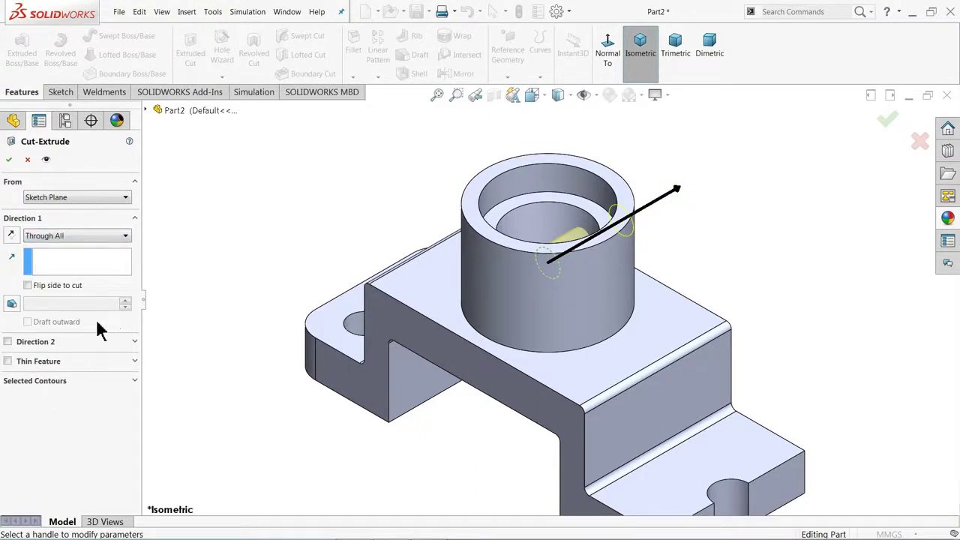
click(8, 342)
click(58, 358)
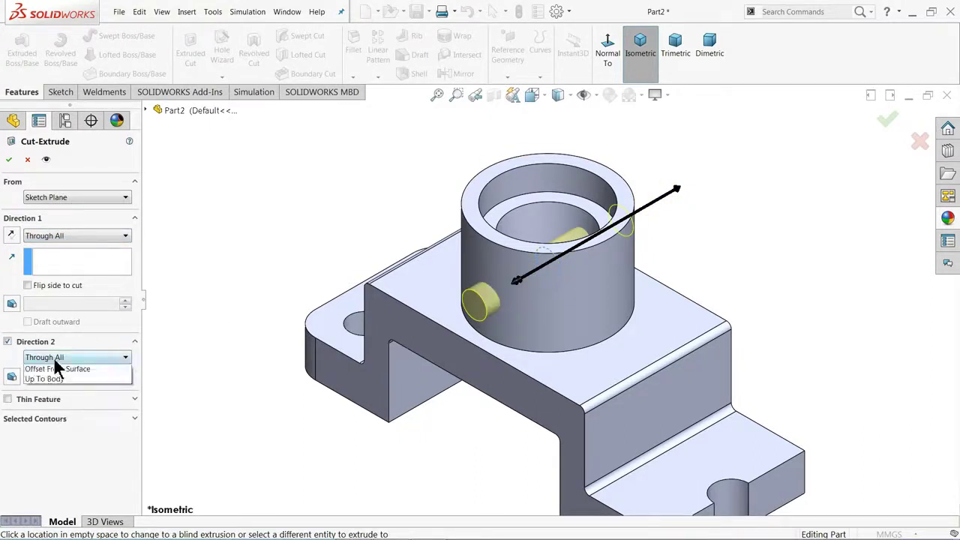
click(62, 383)
mouse_move(585, 296)
middle_down()
mouse_move(565, 293)
mouse_move(603, 291)
middle_up()
click(78, 236)
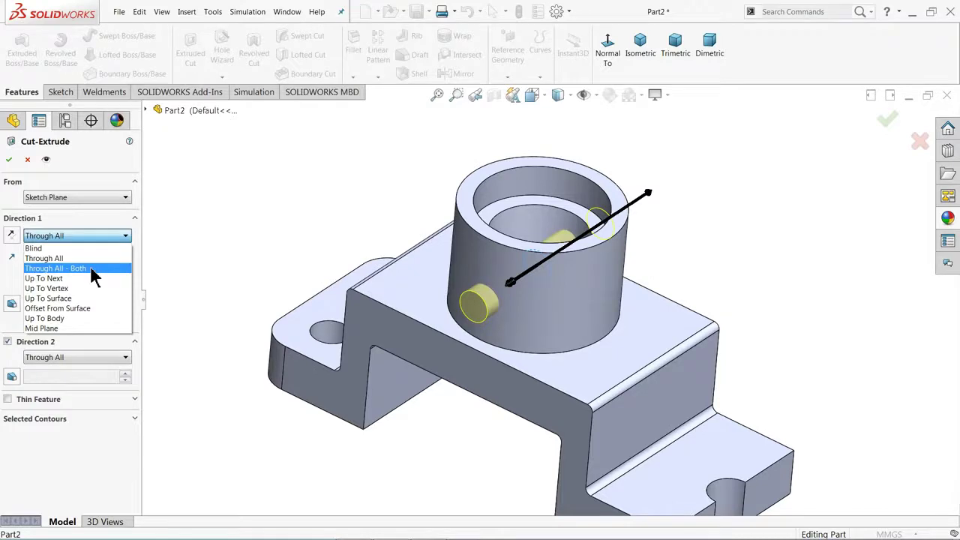
click(242, 236)
mouse_move(243, 234)
middle_down()
mouse_move(223, 208)
mouse_move(240, 224)
middle_up()
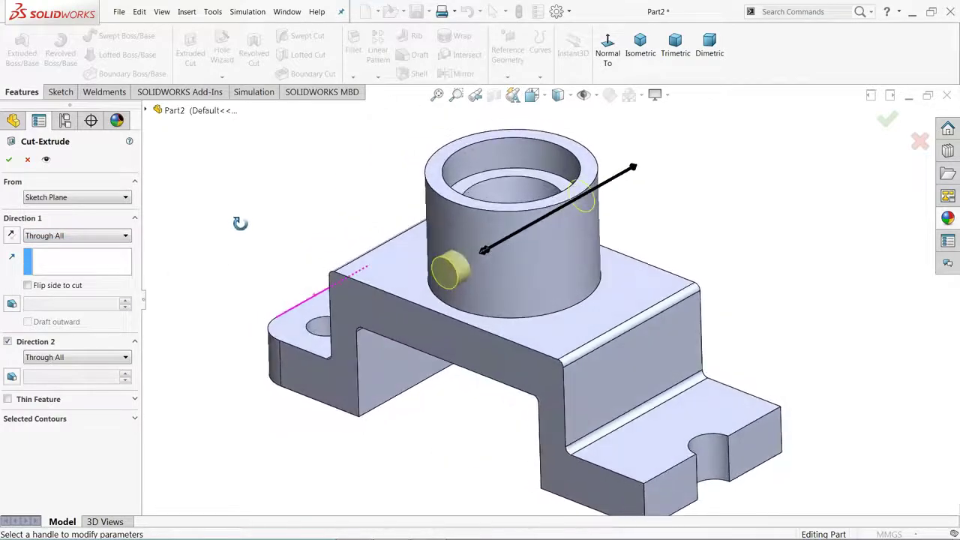
click(10, 159)
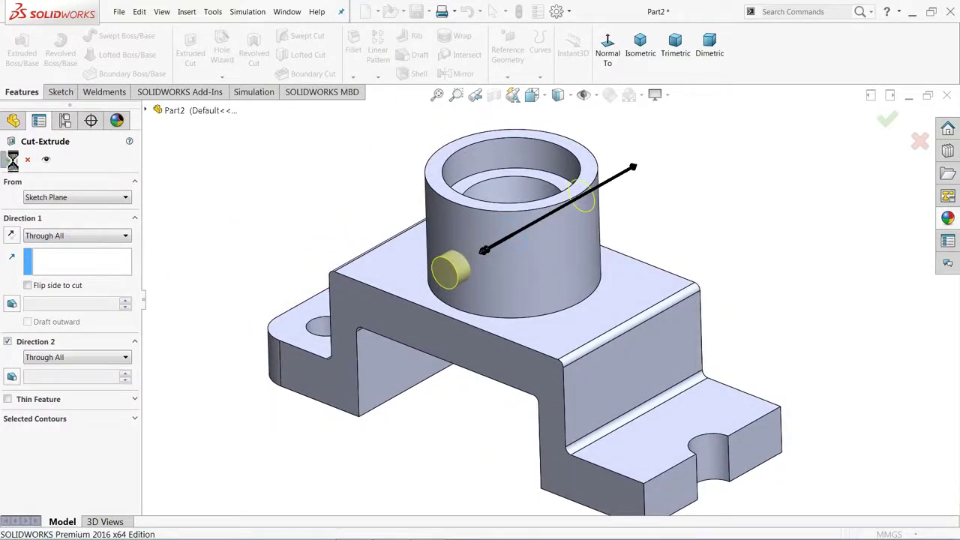
middle_drag(305, 217, 313, 195)
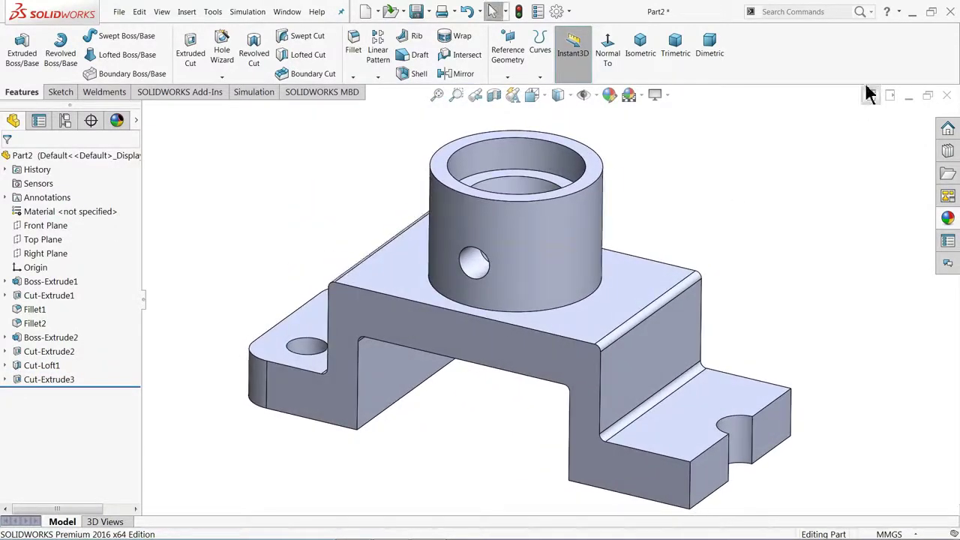
Switch to the reference drawing in Windows Photo Viewer and examine the dimensions of the ribs under the bridge in both views
click(914, 13)
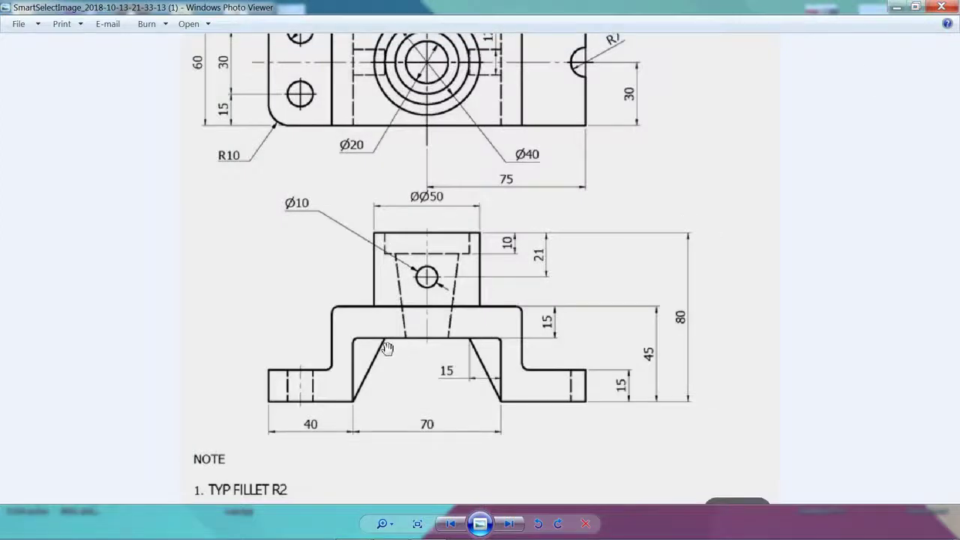
drag(373, 386, 370, 424)
scroll(493, 119, up, 2)
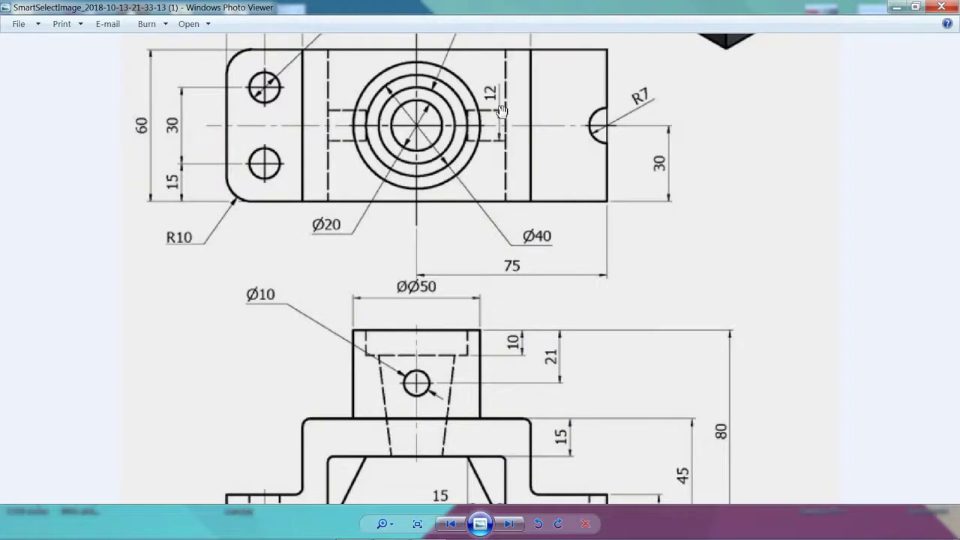
drag(404, 337, 417, 150)
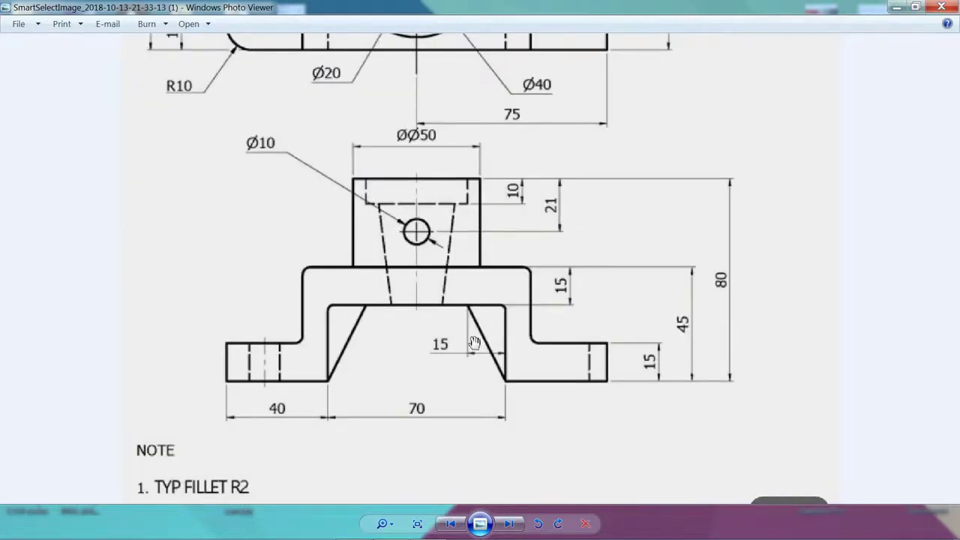
scroll(467, 342, down, 2)
scroll(456, 314, down, 3)
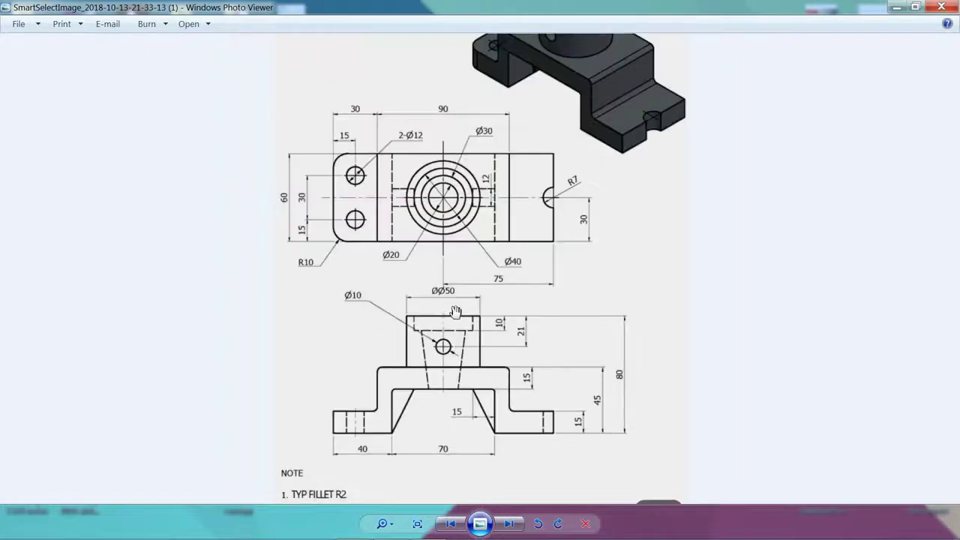
scroll(455, 312, up, 1)
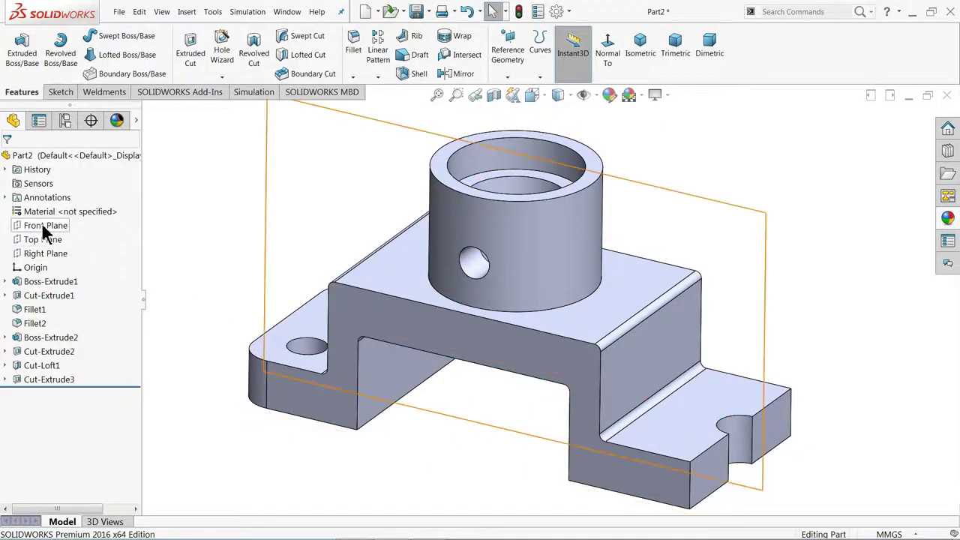
Sketch a diagonal line about 34 mm long on the Front Plane, from the left leg's inner bottom corner to the bridge's underside
click(48, 225)
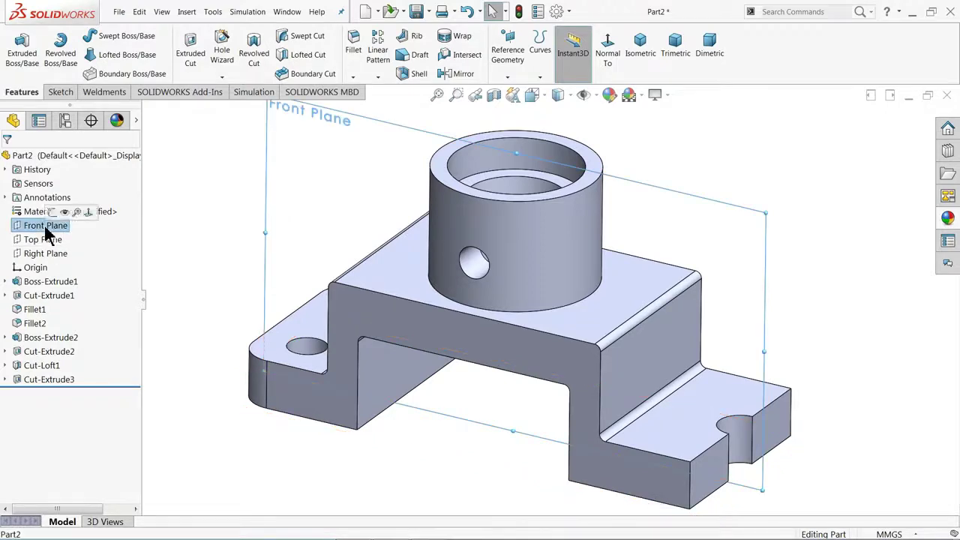
click(53, 214)
click(556, 42)
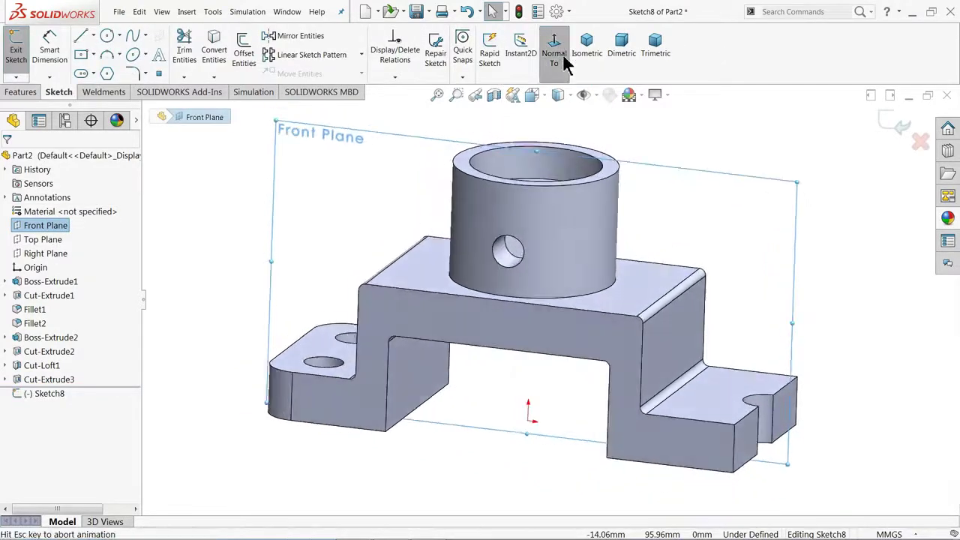
click(83, 39)
scroll(480, 394, down, 3)
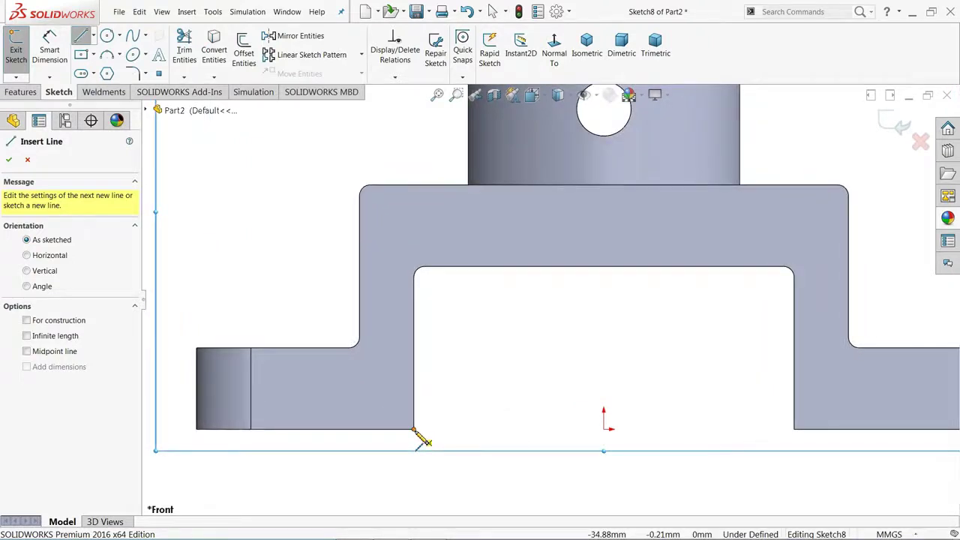
mouse_move(414, 430)
mouse_down()
mouse_move(463, 395)
mouse_move(515, 272)
mouse_move(505, 268)
mouse_up()
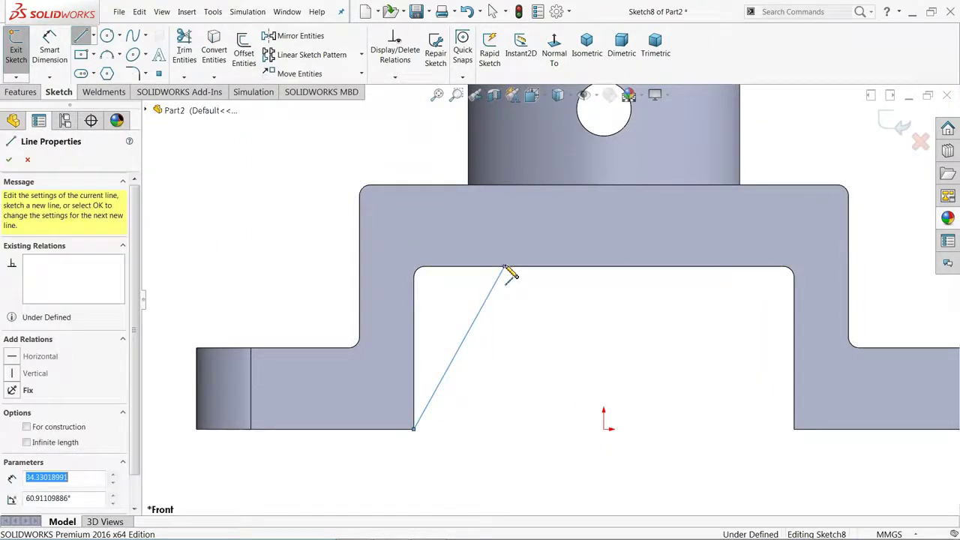
right_click(315, 201)
click(339, 206)
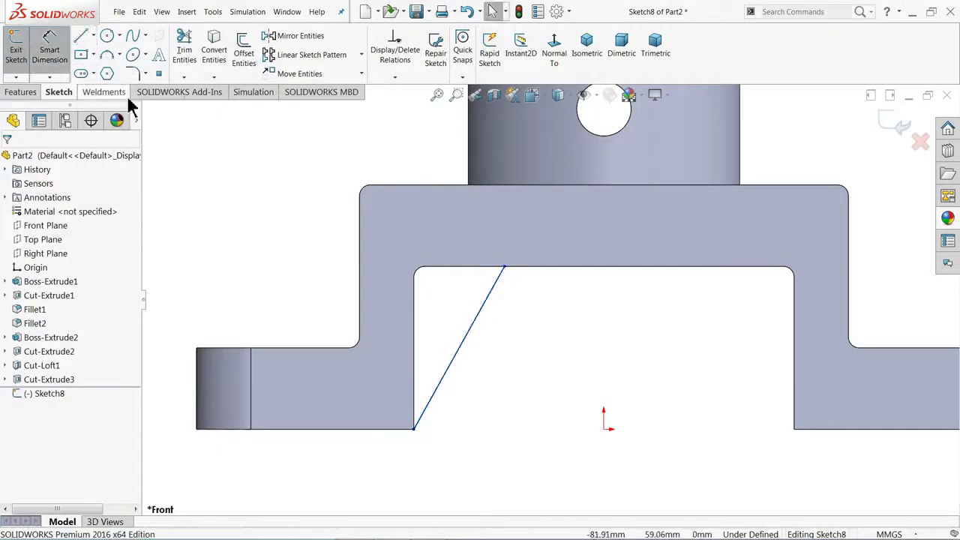
Dimension the horizontal distance from the line's upper endpoint to the left leg's inner wall to 15 mm, and close the sketch
click(505, 268)
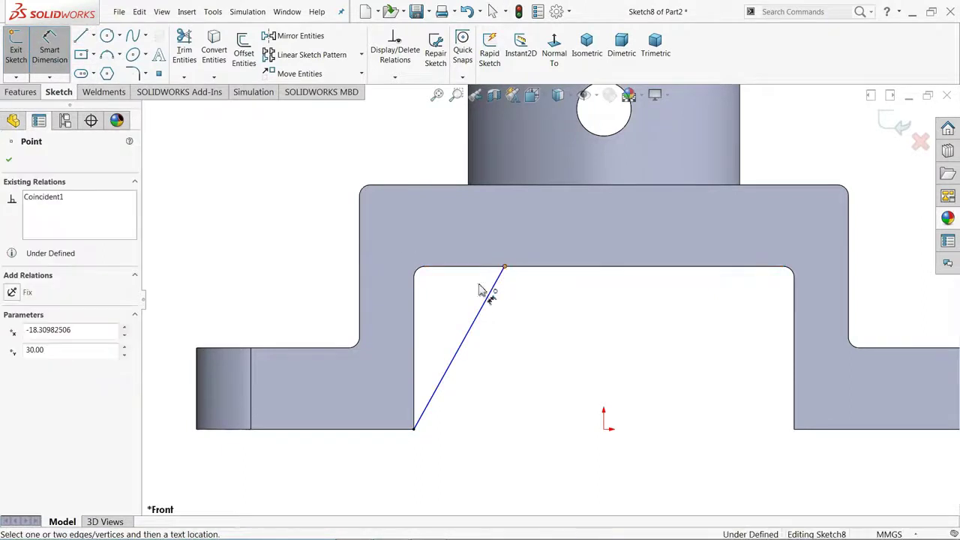
click(416, 324)
click(440, 457)
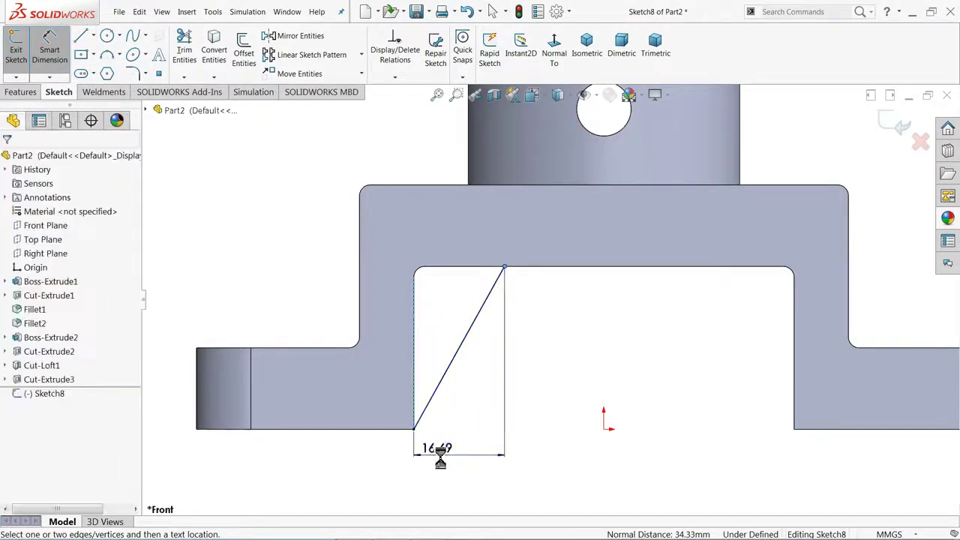
key(Return)
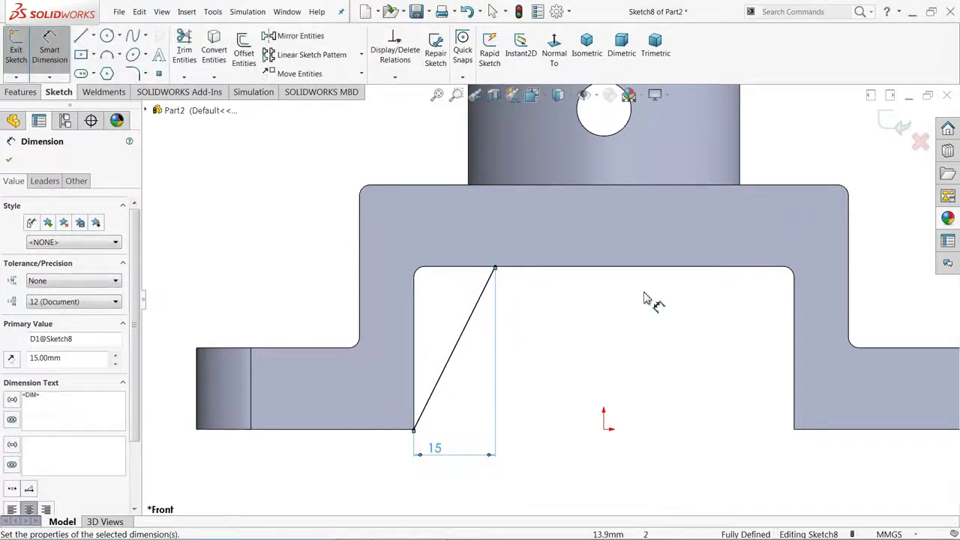
click(897, 128)
Start a Rib from the diagonal line sketch with its material side flipped toward the inner corner of the left leg
mouse_move(723, 217)
middle_down()
mouse_move(710, 285)
mouse_move(714, 225)
middle_up()
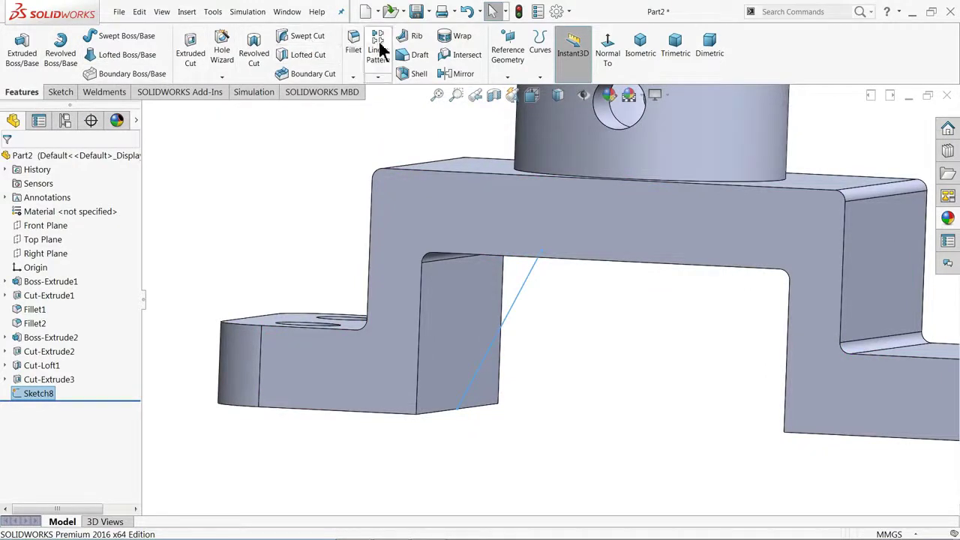
click(417, 38)
middle_drag(598, 349, 553, 317)
scroll(568, 343, down, 3)
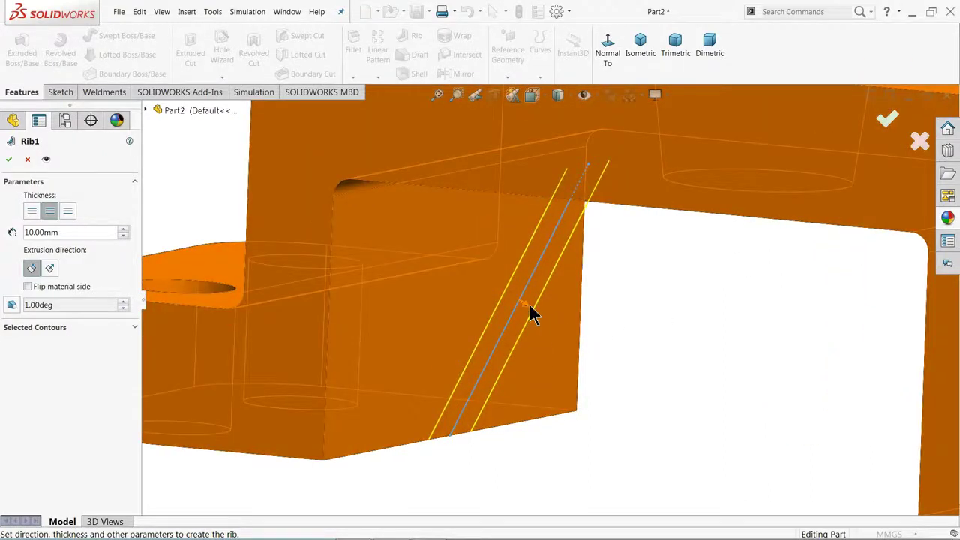
click(530, 313)
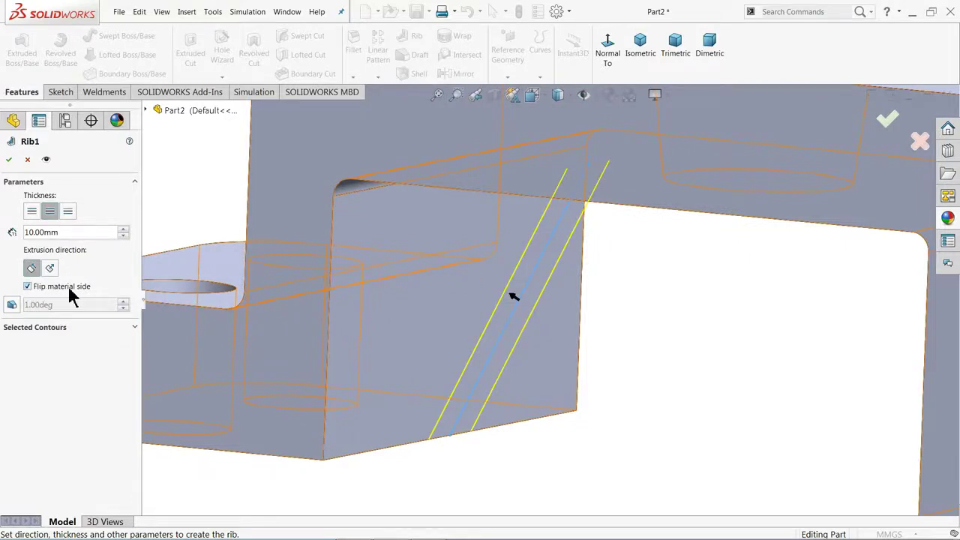
click(28, 288)
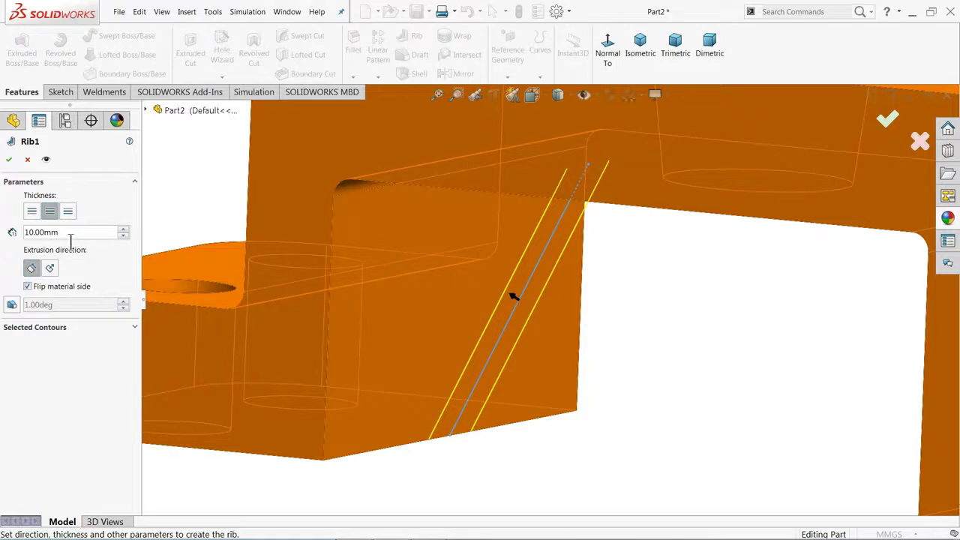
Set the rib's thickness to 12 mm and create the rib
text(12)
key(Return)
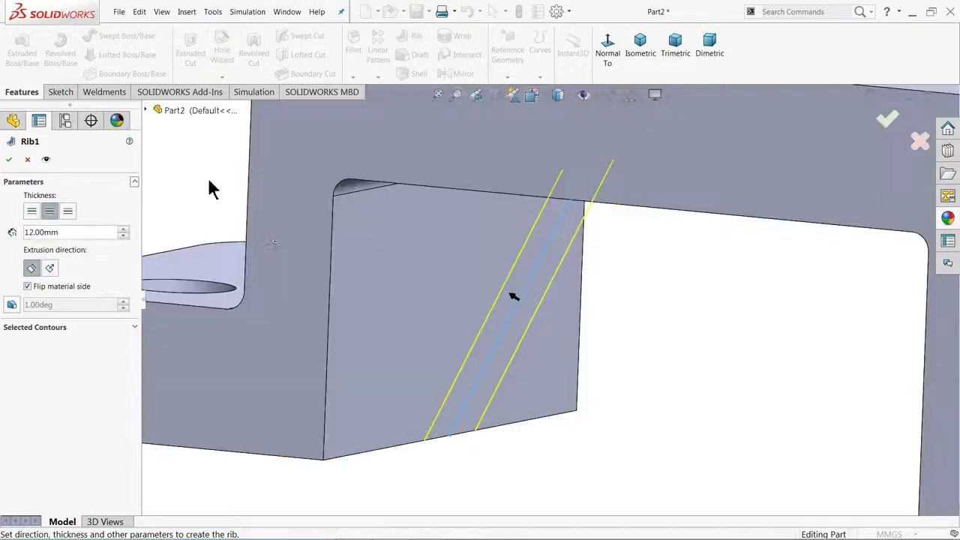
scroll(591, 370, up, 2)
middle_drag(665, 339, 665, 311)
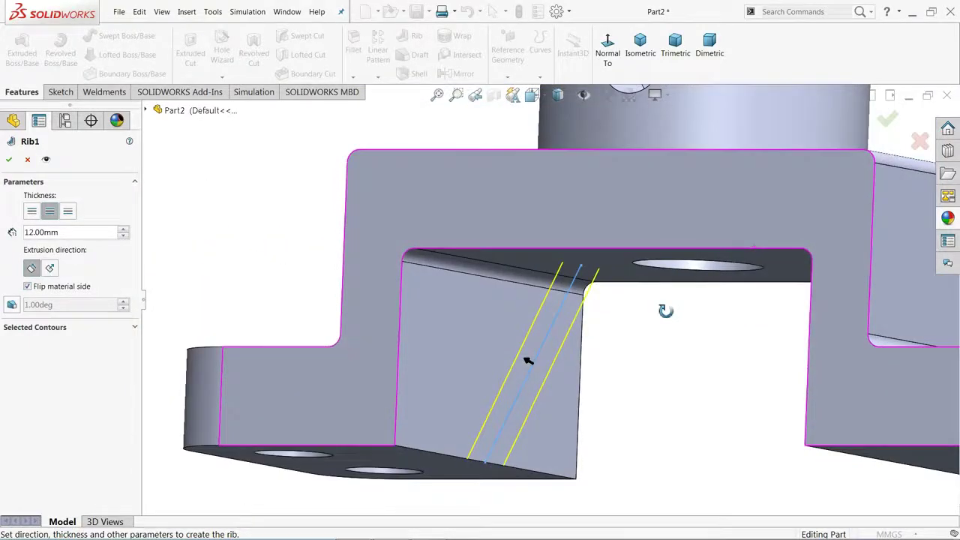
click(9, 161)
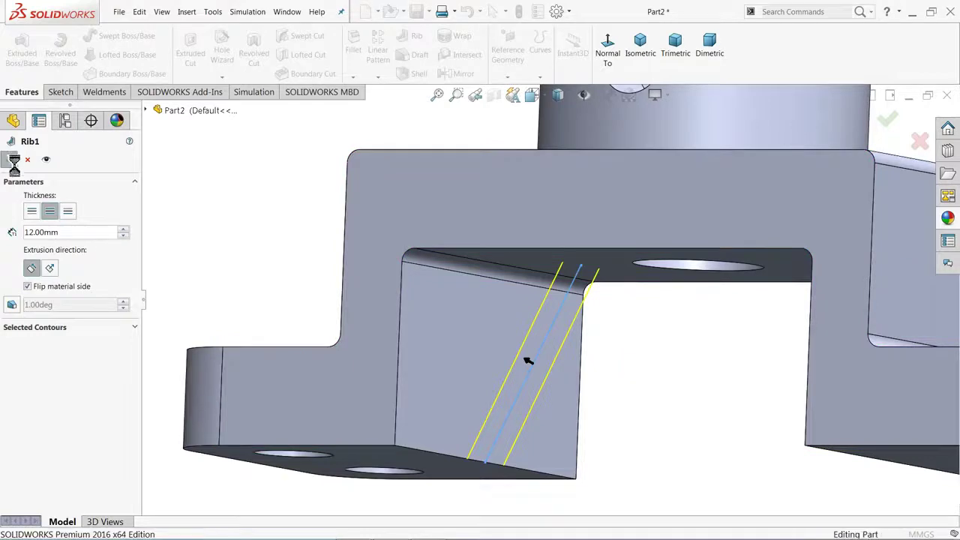
Mirror the rib about the Right Plane onto the opposite leg of the bracket
middle_drag(621, 369, 643, 350)
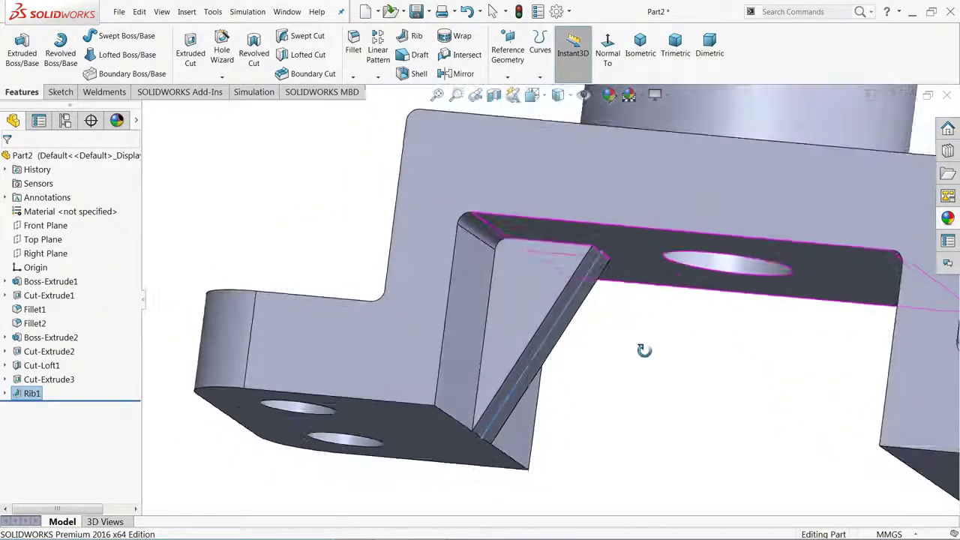
scroll(651, 356, up, 4)
scroll(674, 346, down, 1)
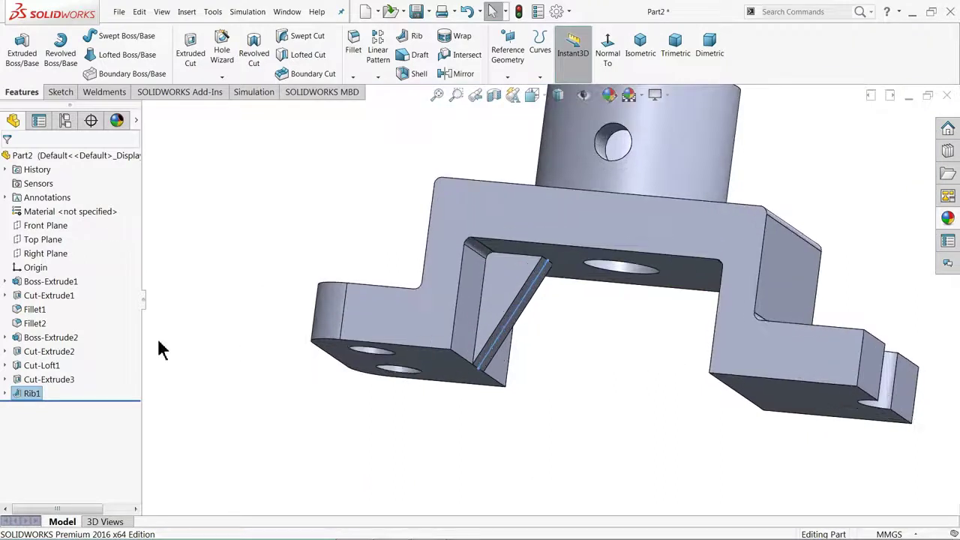
click(57, 254)
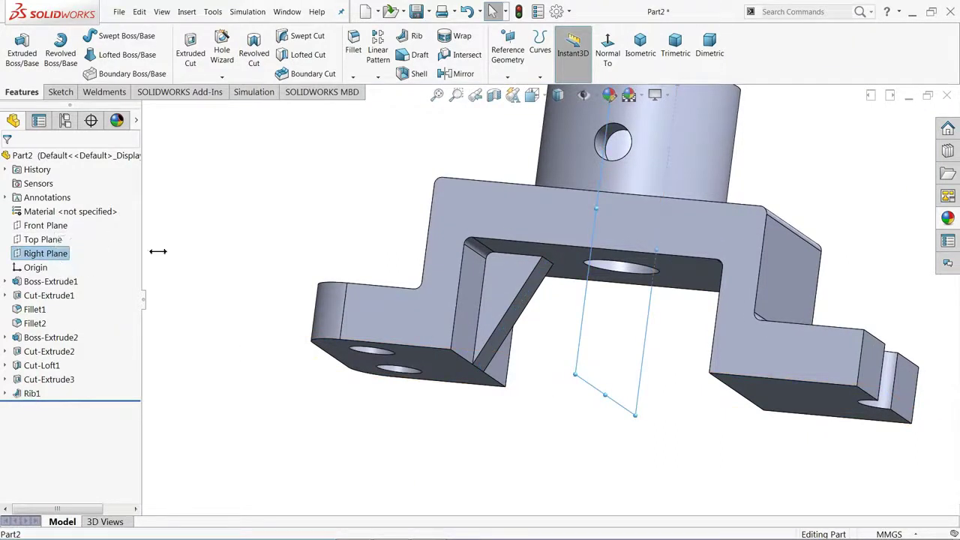
click(459, 73)
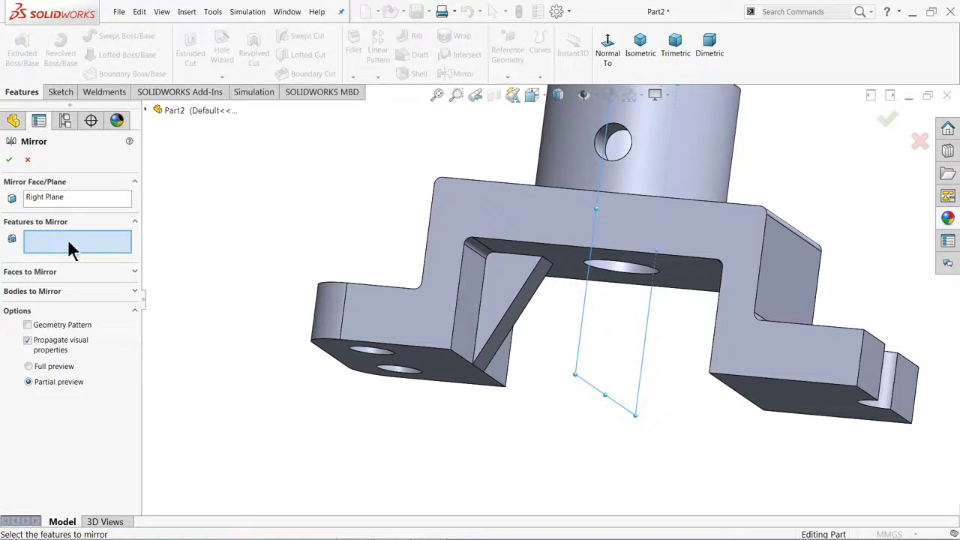
click(507, 284)
middle_drag(712, 339, 746, 360)
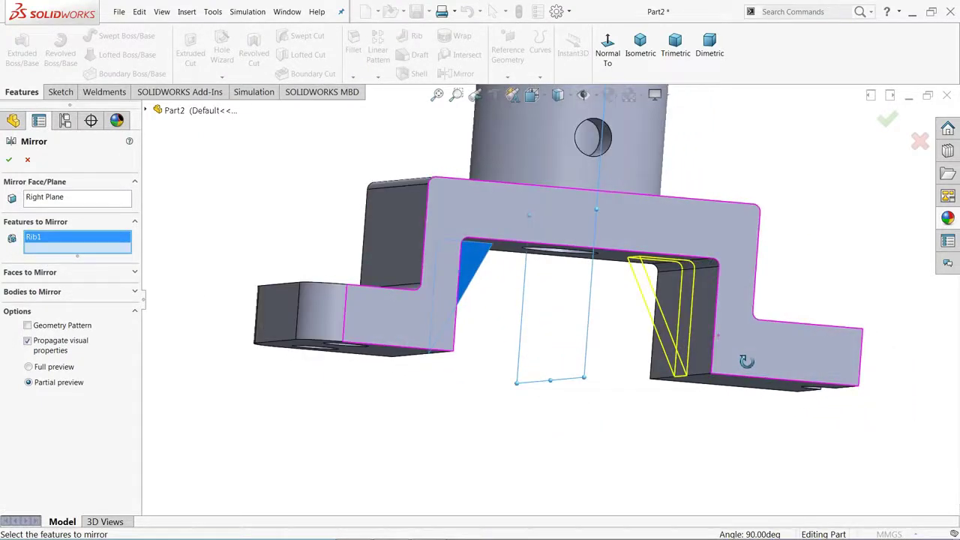
scroll(702, 321, down, 2)
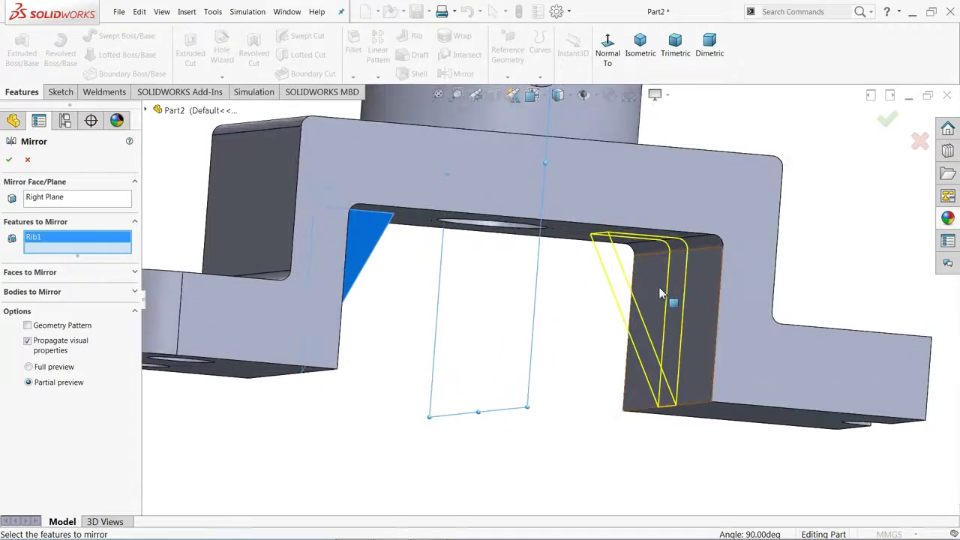
click(9, 161)
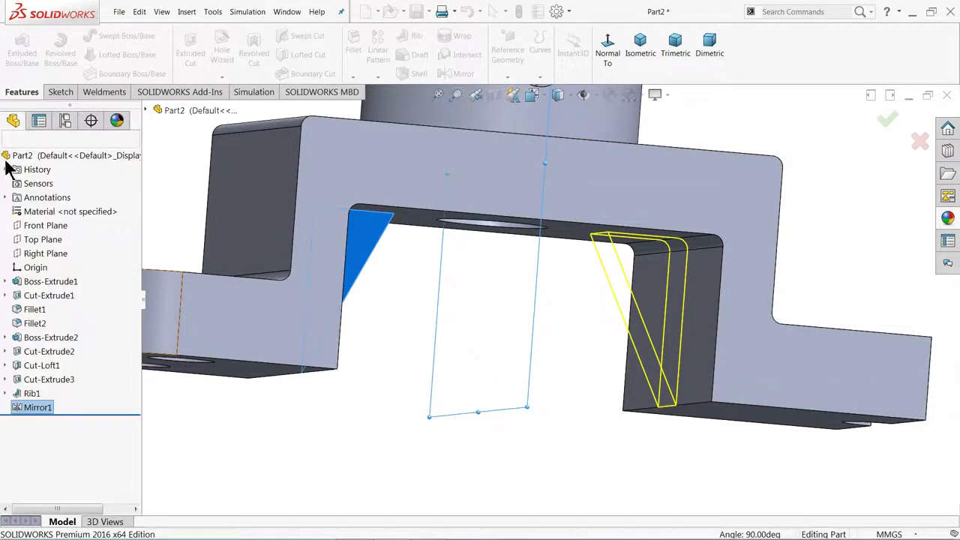
Examine the finished bracket with its mirrored ribs from the underside and from above
middle_drag(466, 323, 503, 454)
scroll(521, 307, up, 5)
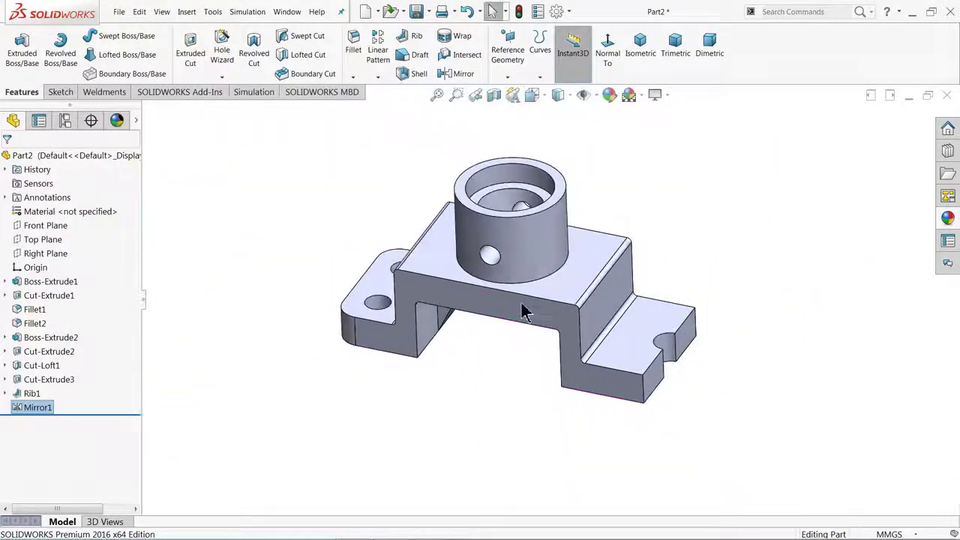
scroll(523, 279, down, 2)
mouse_move(523, 277)
middle_down()
mouse_move(487, 253)
mouse_move(524, 245)
mouse_move(507, 260)
mouse_move(521, 251)
mouse_move(518, 268)
middle_up()
scroll(519, 260, up, 2)
scroll(581, 229, down, 1)
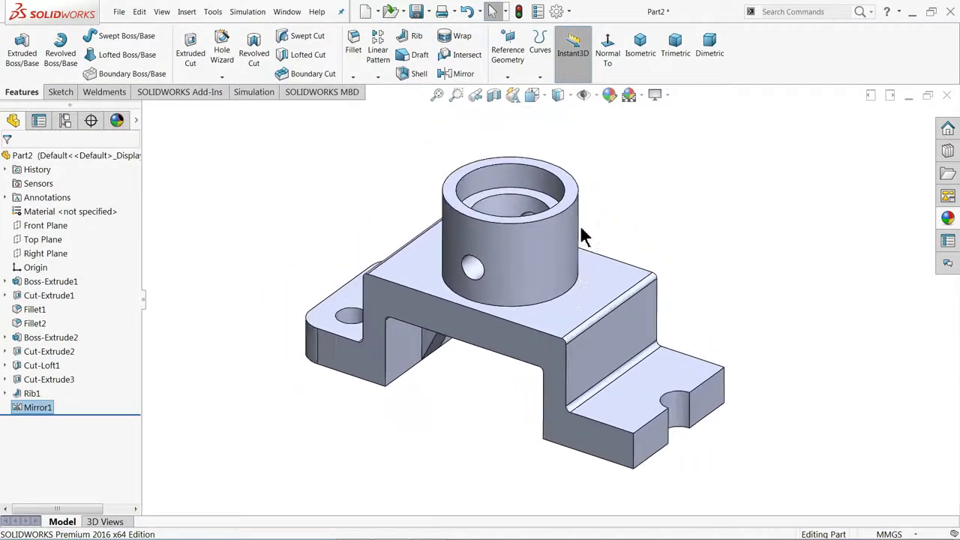
scroll(588, 293, down, 1)
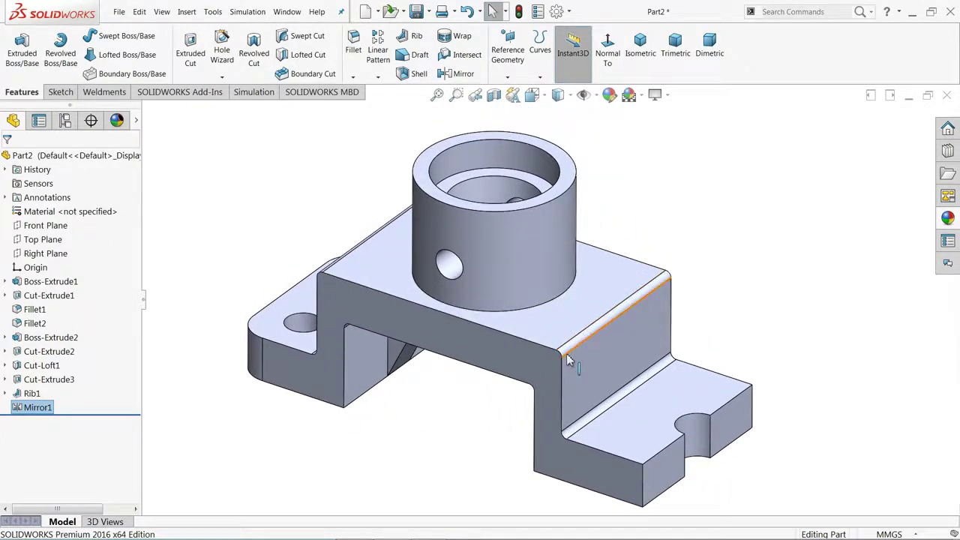
Apply the brushed steel appearance to the whole bracket
click(948, 218)
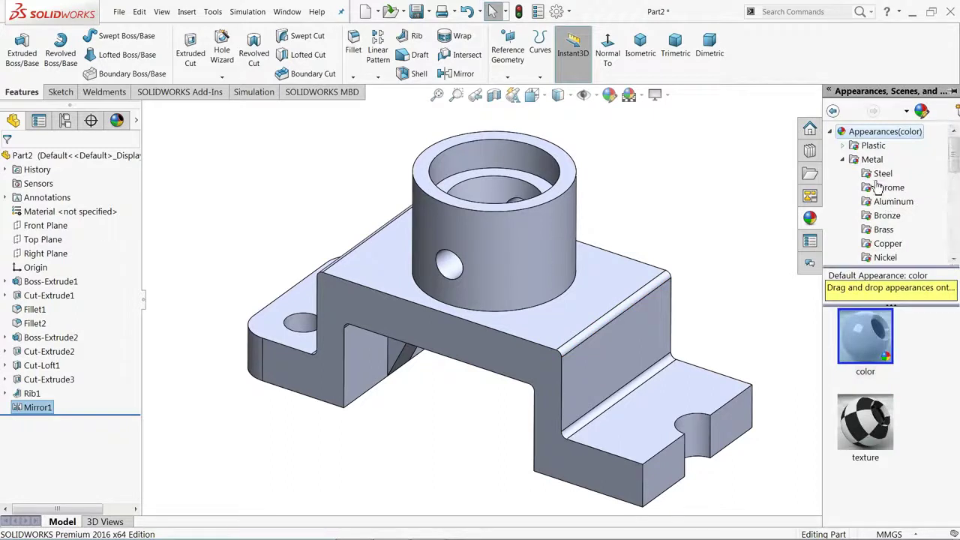
click(883, 176)
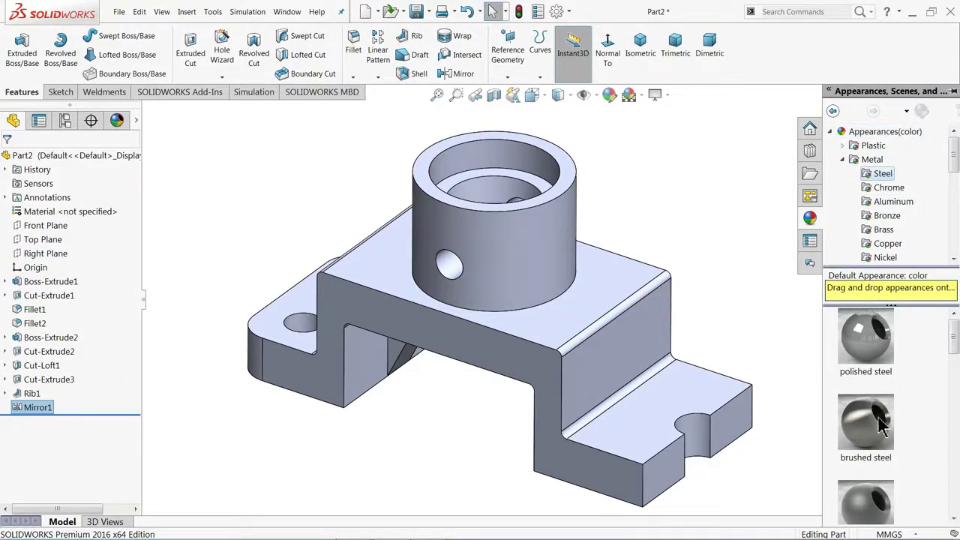
double_click(882, 448)
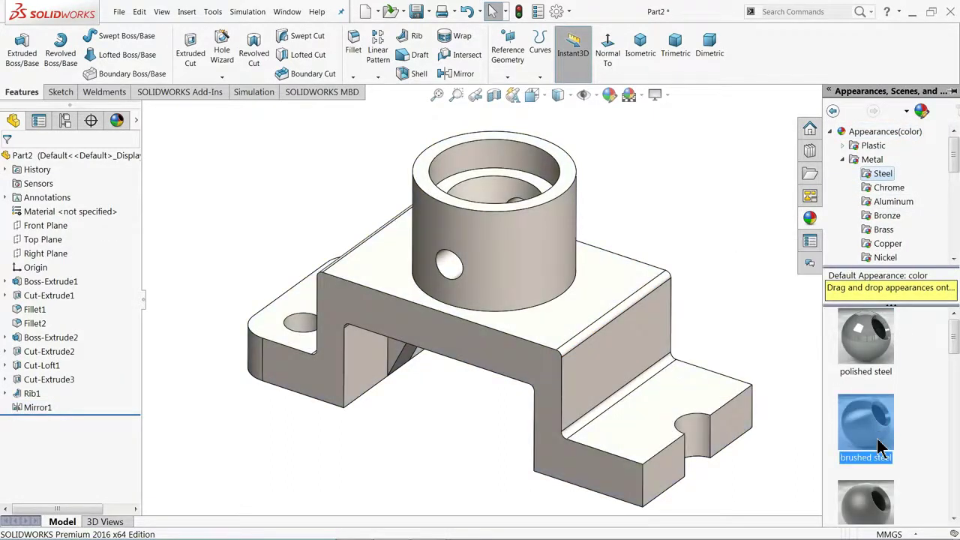
Turn on RealView Graphics and apply the brushed nickel appearance to the whole bracket
click(665, 94)
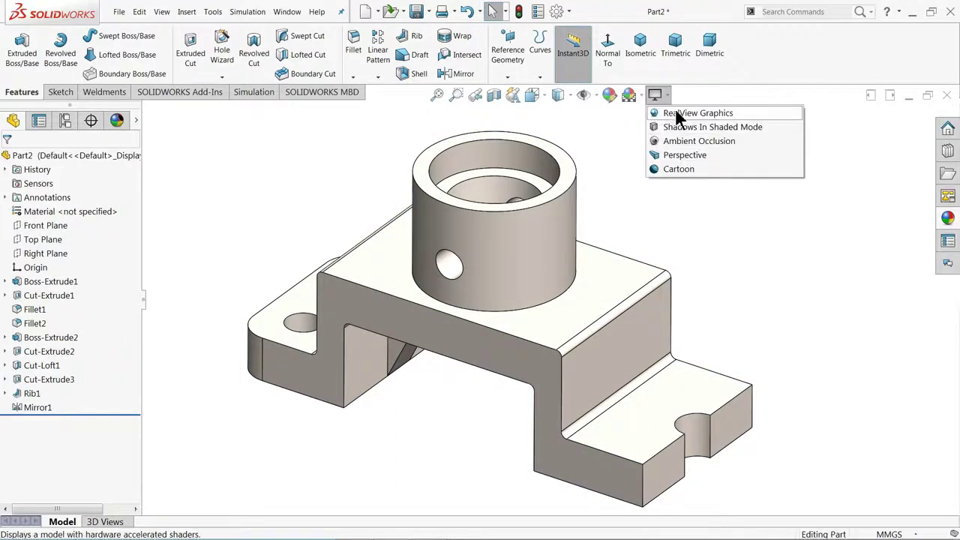
click(681, 113)
click(946, 244)
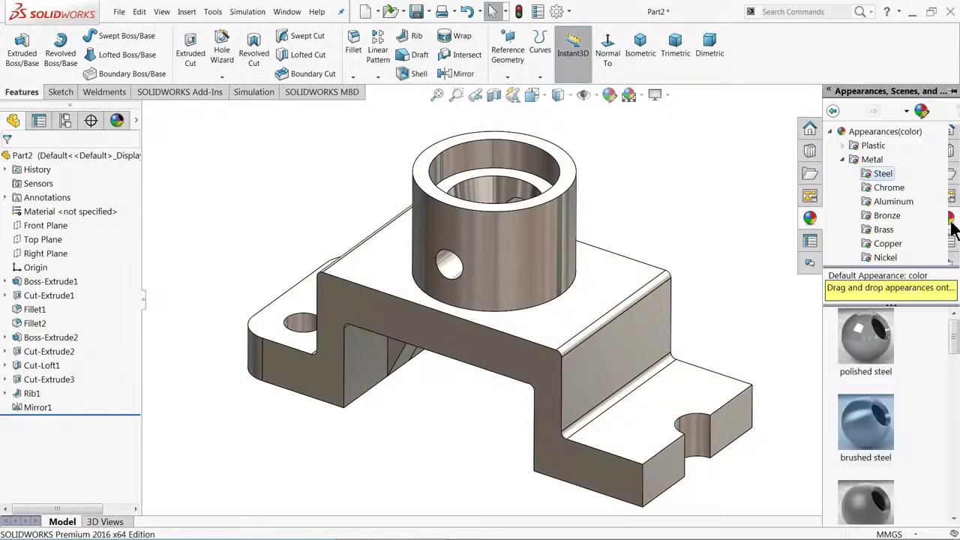
scroll(896, 353, down, 1)
mouse_move(893, 401)
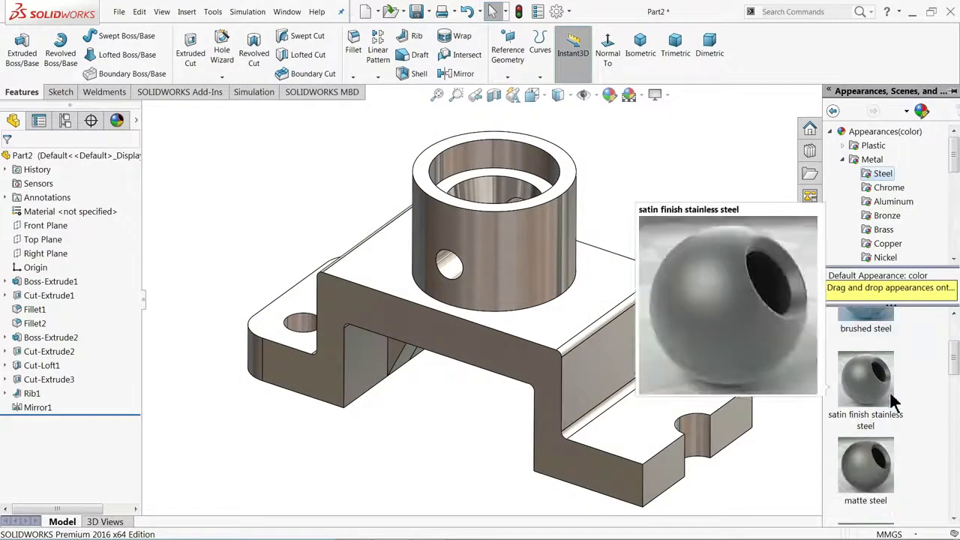
click(886, 258)
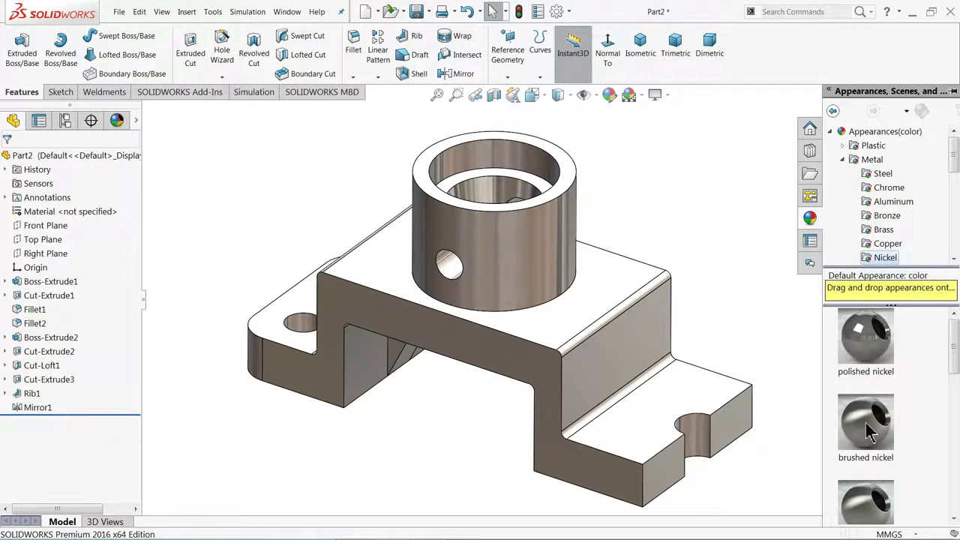
click(880, 373)
click(878, 416)
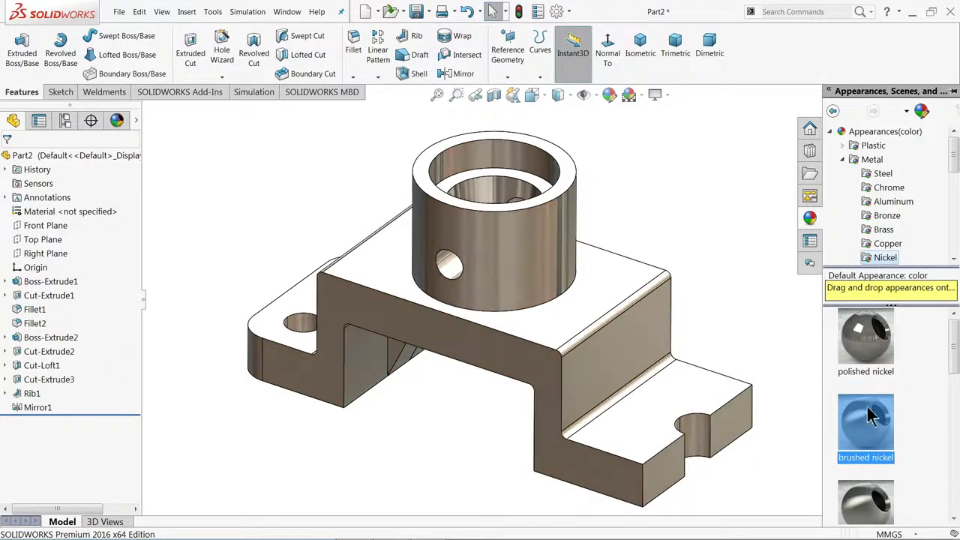
Inspect the bracket's interior in a lengthwise section view through the boss and ribs, and restore the uncut display
middle_drag(765, 297, 459, 309)
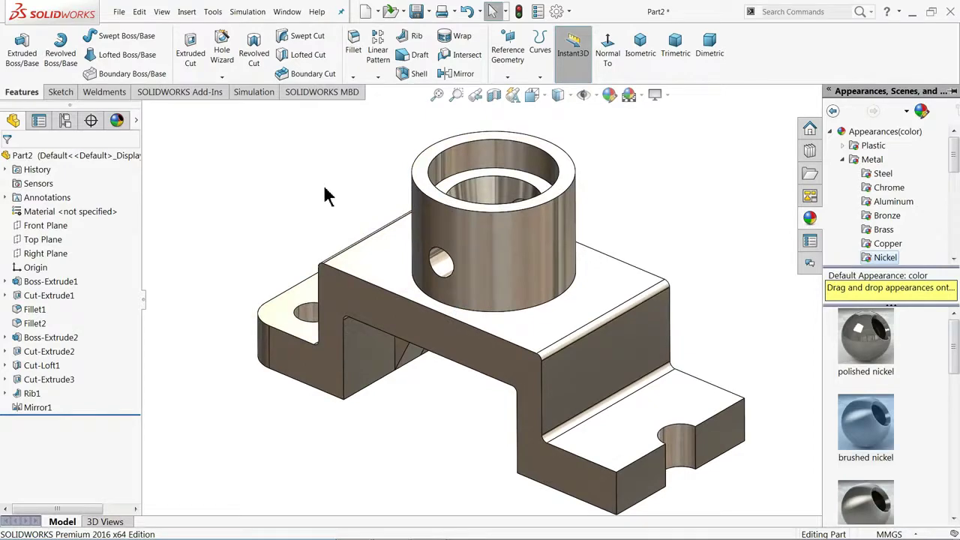
middle_drag(392, 285, 417, 271)
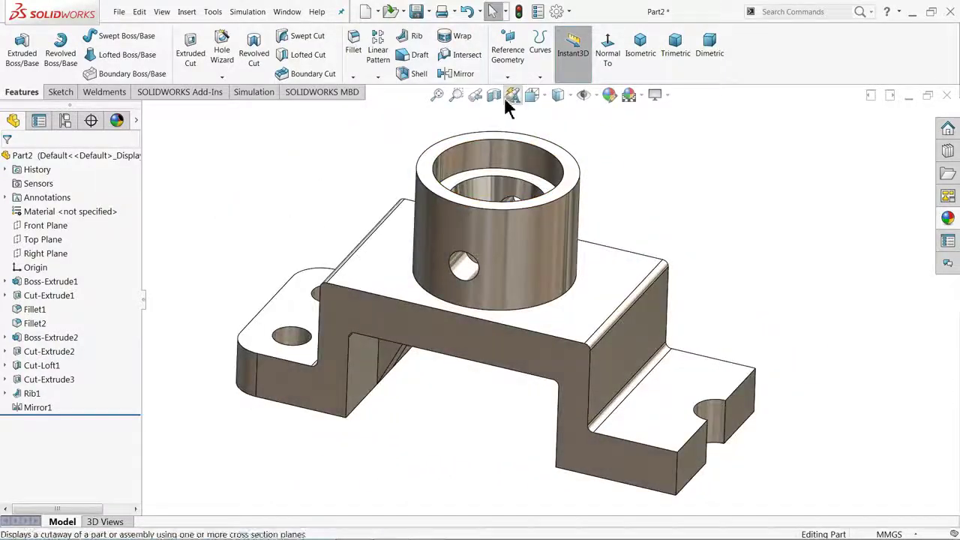
click(494, 95)
click(8, 159)
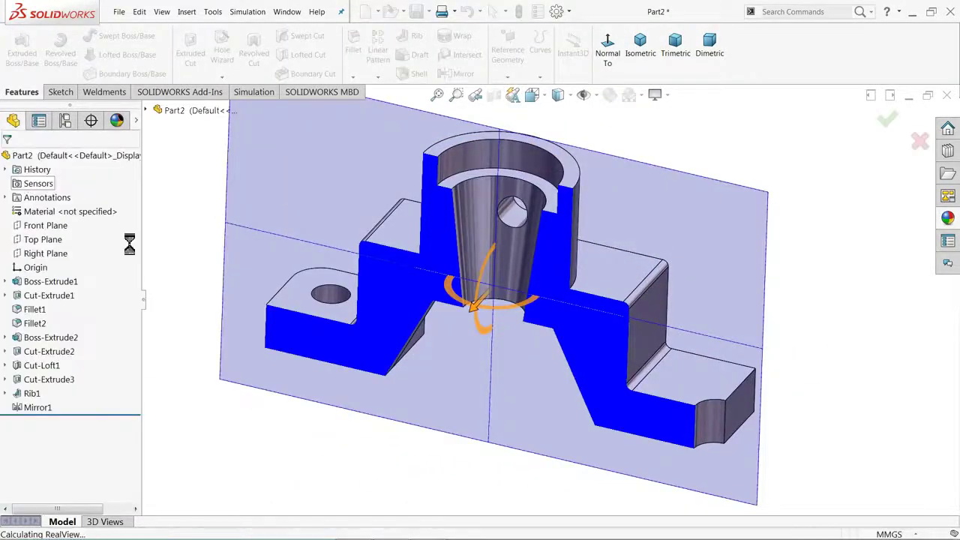
middle_drag(248, 251, 319, 328)
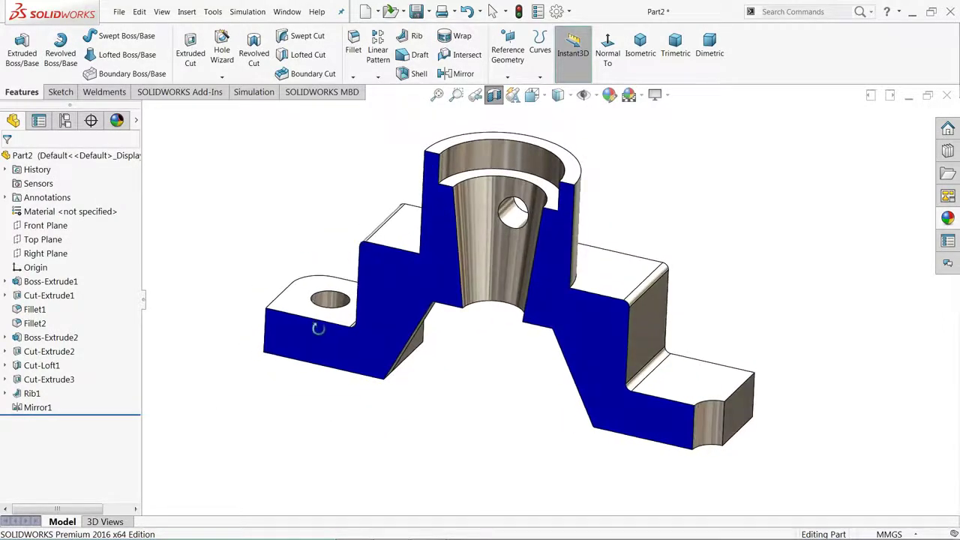
click(495, 98)
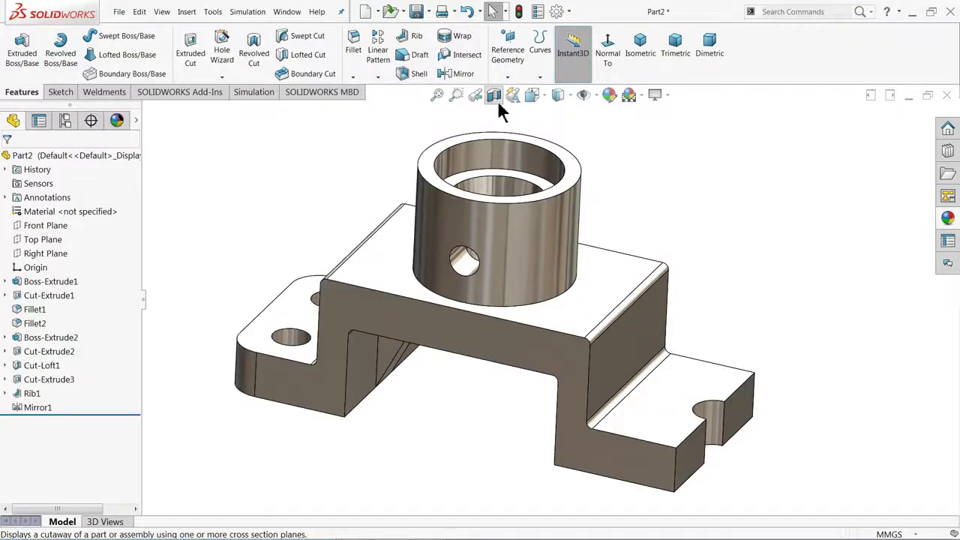